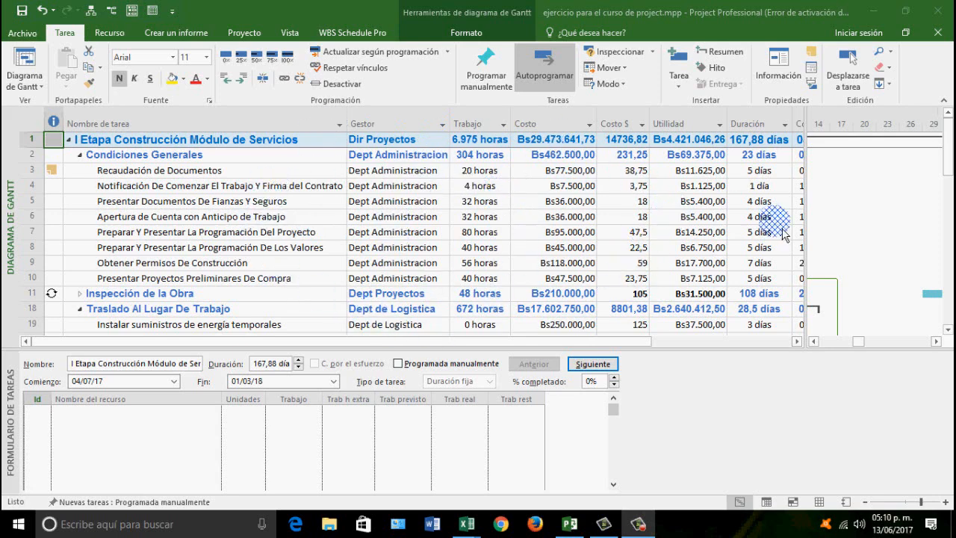
Examine the project's task table, including task names, managers, work, costs, profit, durations and start and finish dates.
left_click(176, 142)
left_click(323, 168)
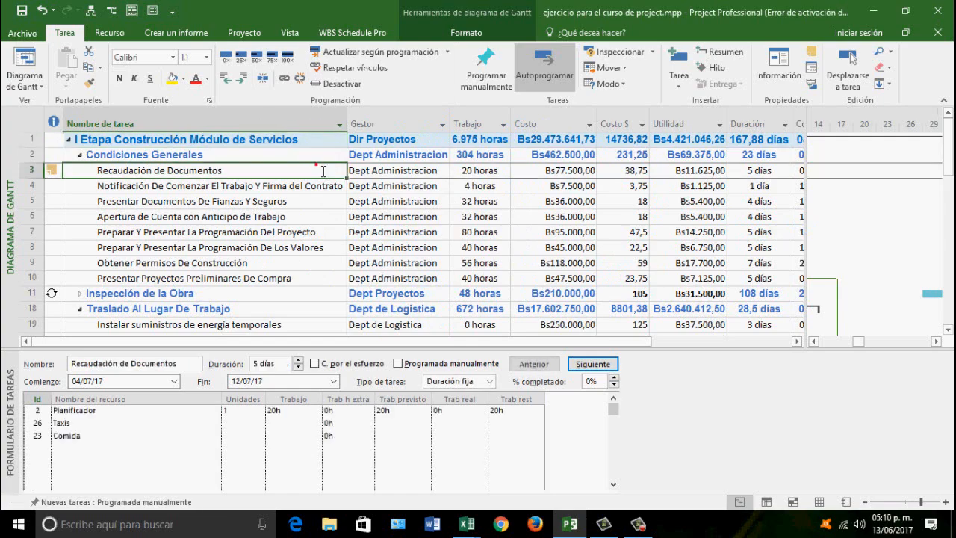
scroll(323, 168, "down", 1)
scroll(324, 167, "up", 1)
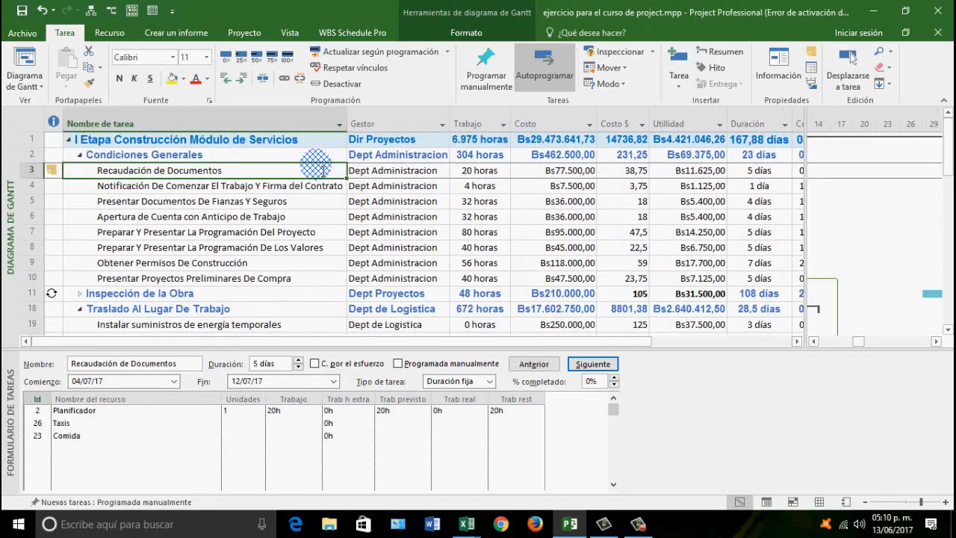
scroll(317, 171, "down", 3)
scroll(319, 177, "up", 3)
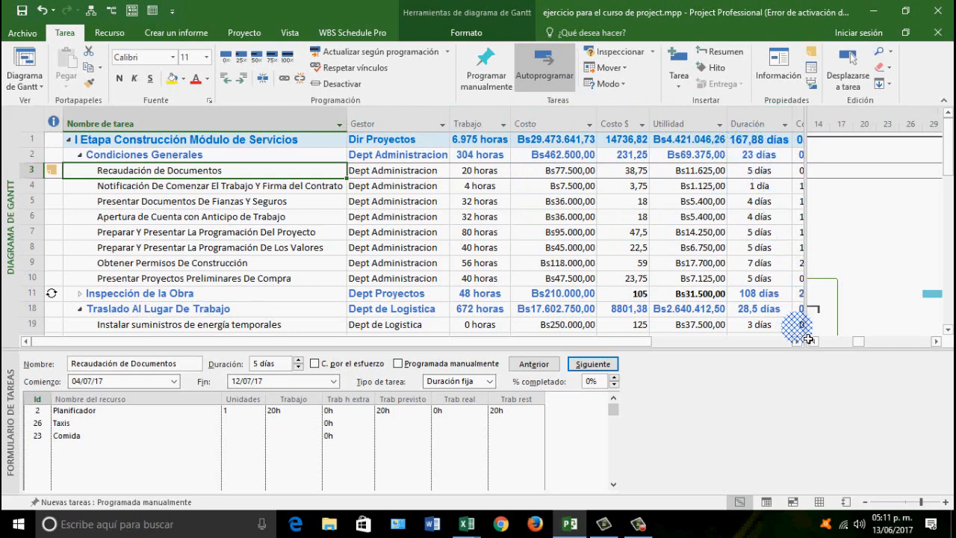
left_click(796, 341)
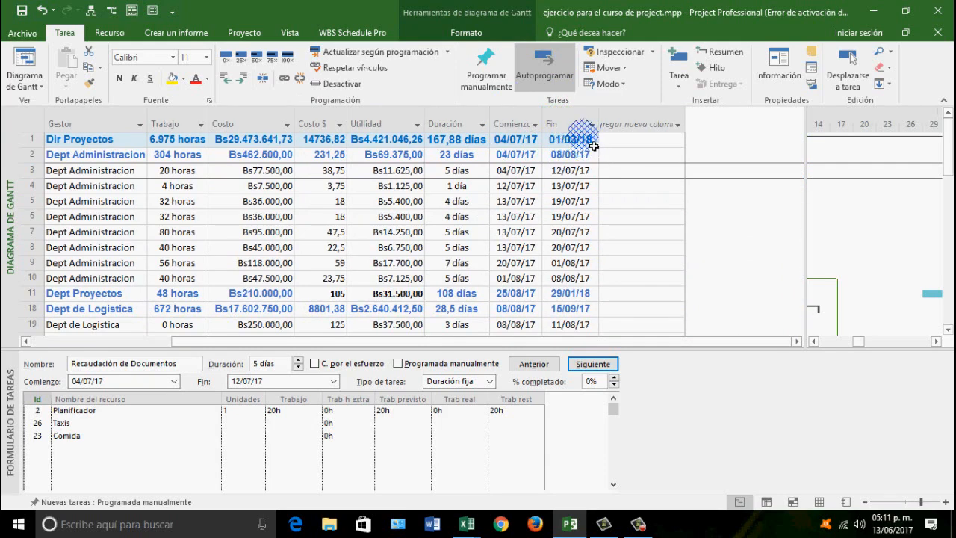
left_click(26, 341)
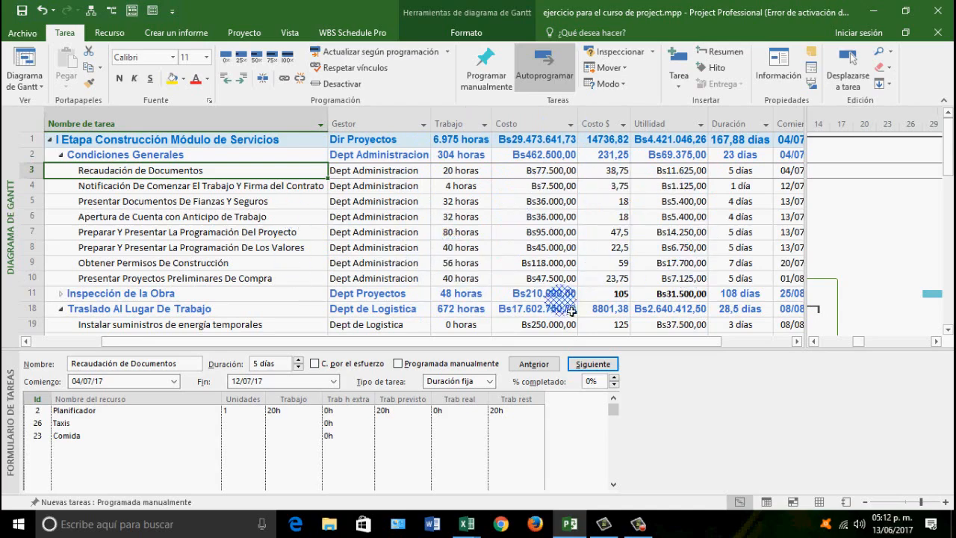
scroll(480, 196, "down", 4)
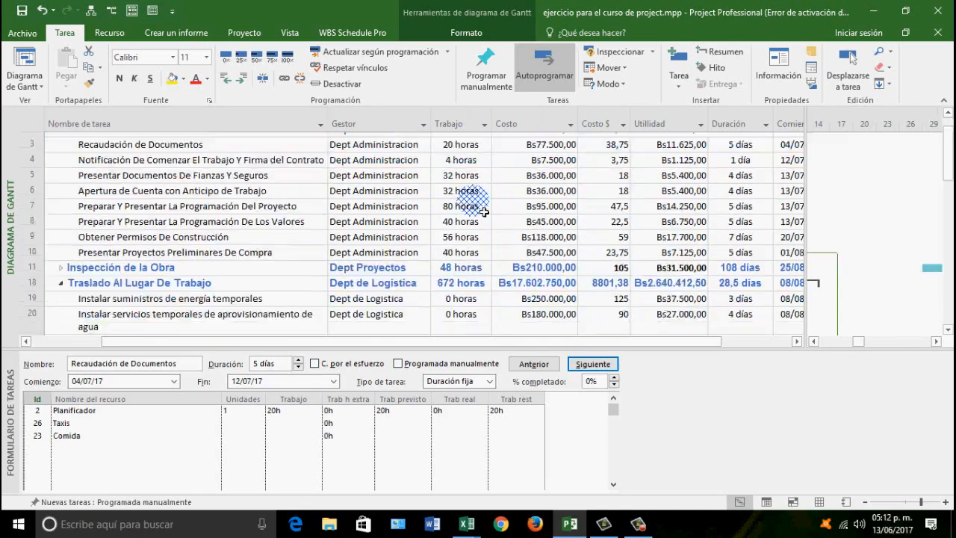
scroll(480, 202, "up", 4)
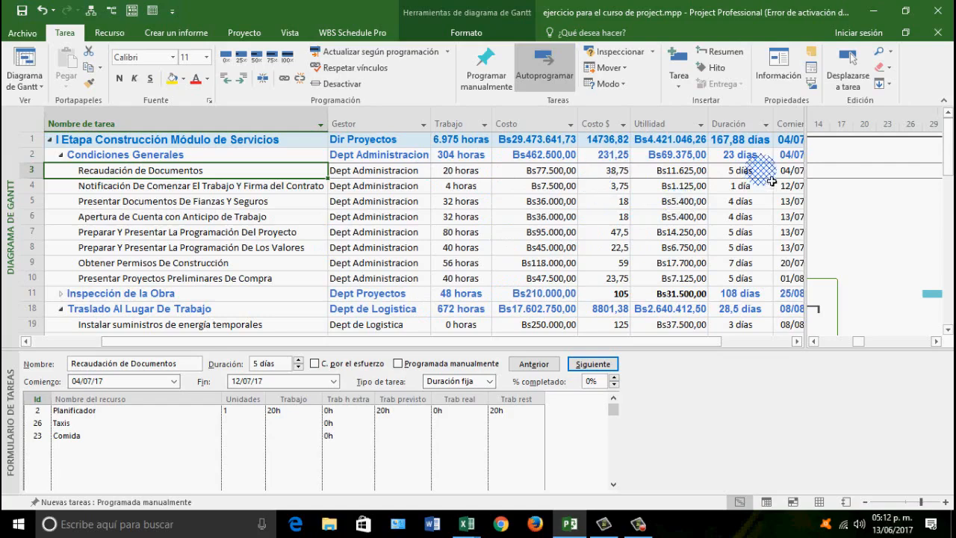
Widen the task table to include the Fin column and collapse the task outline to Nivel 2.
left_click_drag(816, 200, 937, 199)
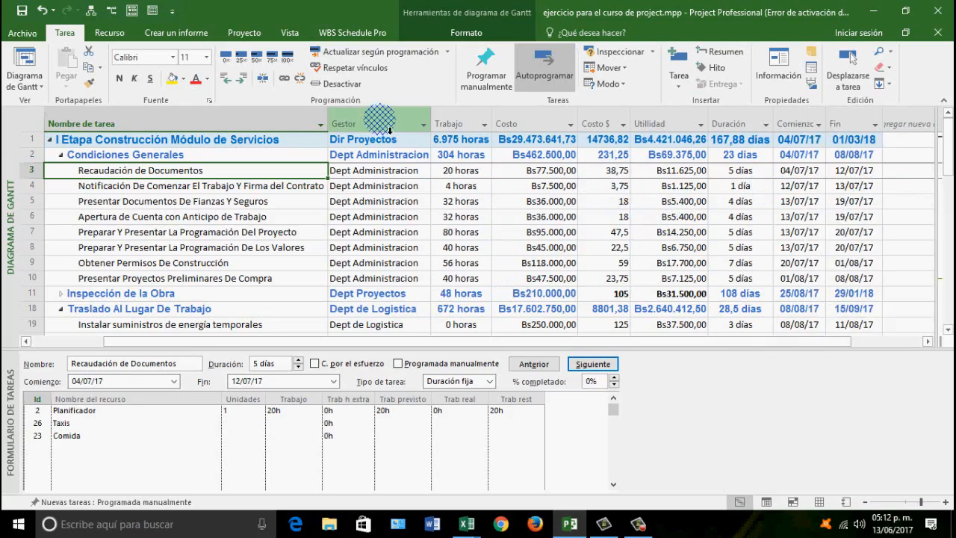
left_click(298, 35)
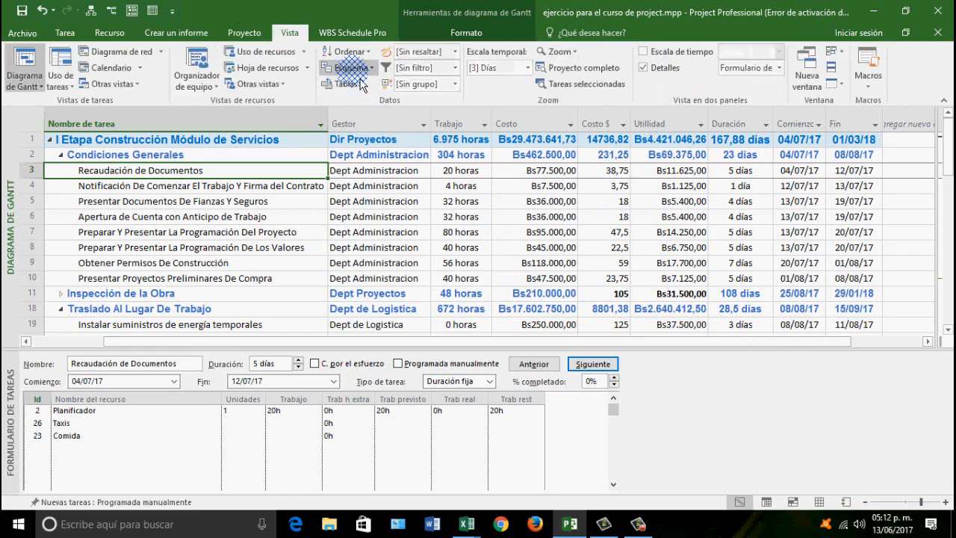
left_click(346, 67)
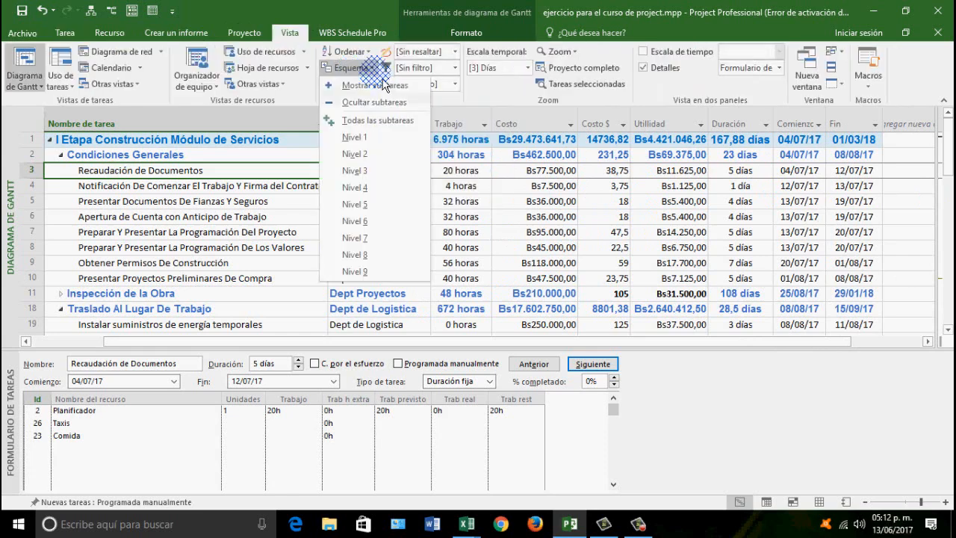
left_click(341, 155)
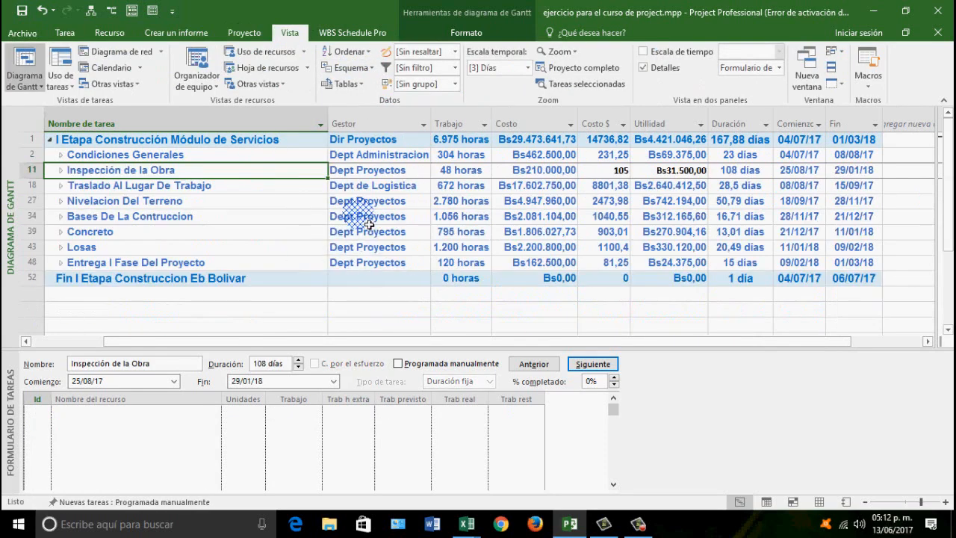
Copy the formatting of the Gestor cell of Inspección de la Obra to its Costo $ and Utilidad cells.
left_click(345, 173)
left_click(65, 32)
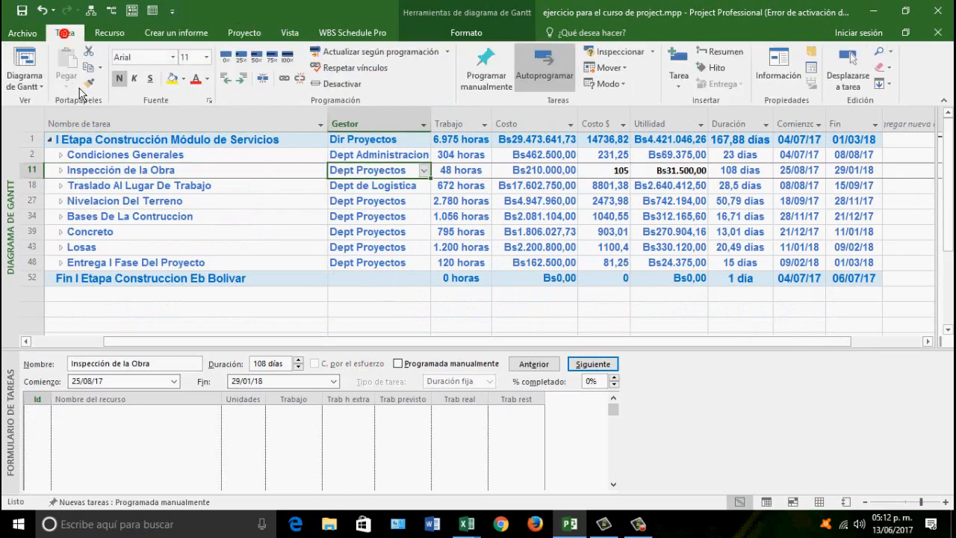
left_click(87, 82)
left_click_drag(585, 173, 668, 170)
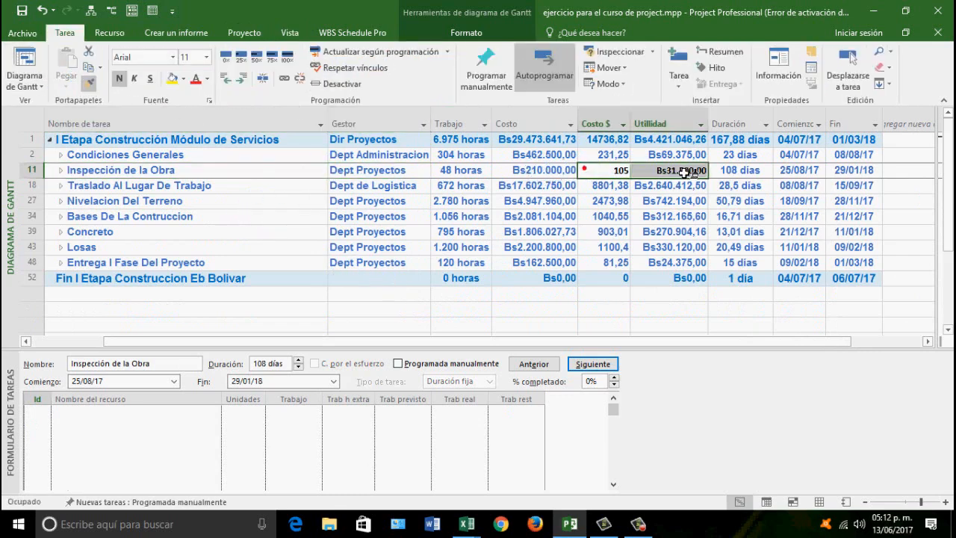
left_click(556, 216)
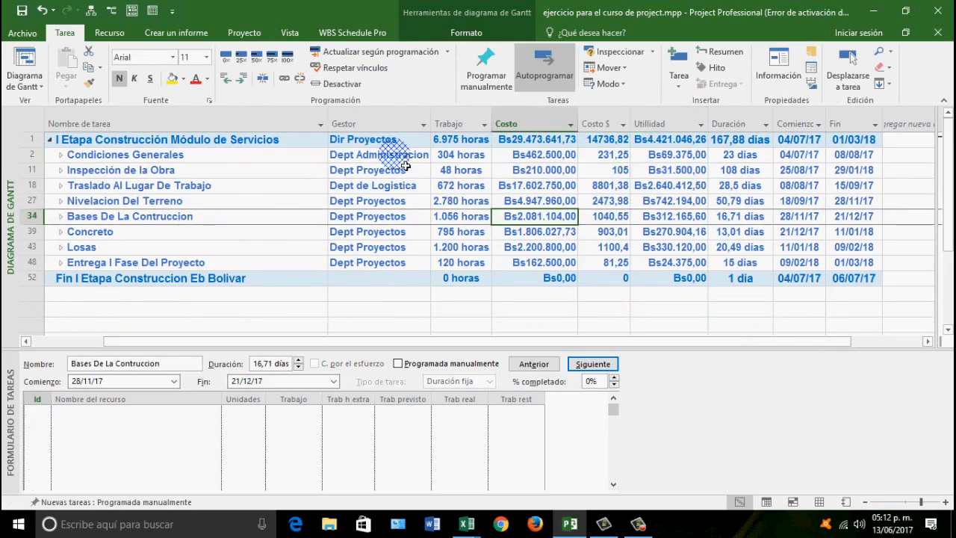
Copy the cells from I Etapa Construcción Módulo de Servicios through Entrega I Fase Del Proyecto, covering Nombre de tarea to Fin.
left_click_drag(856, 257, 171, 111)
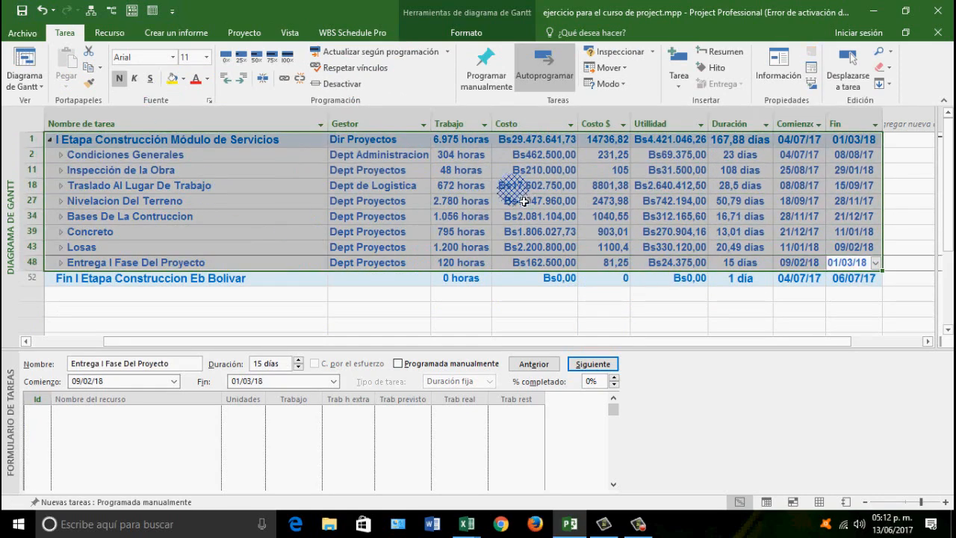
right_click(494, 197)
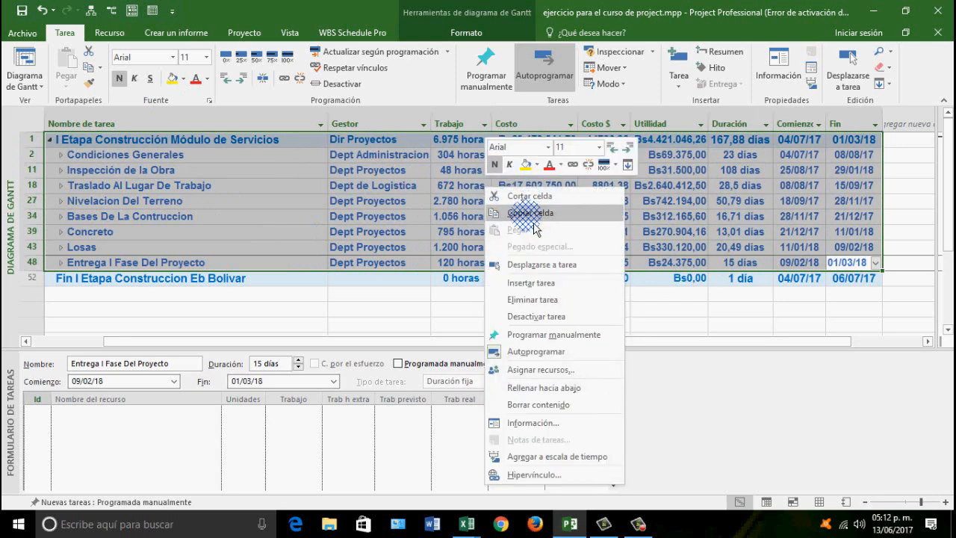
left_click(536, 215)
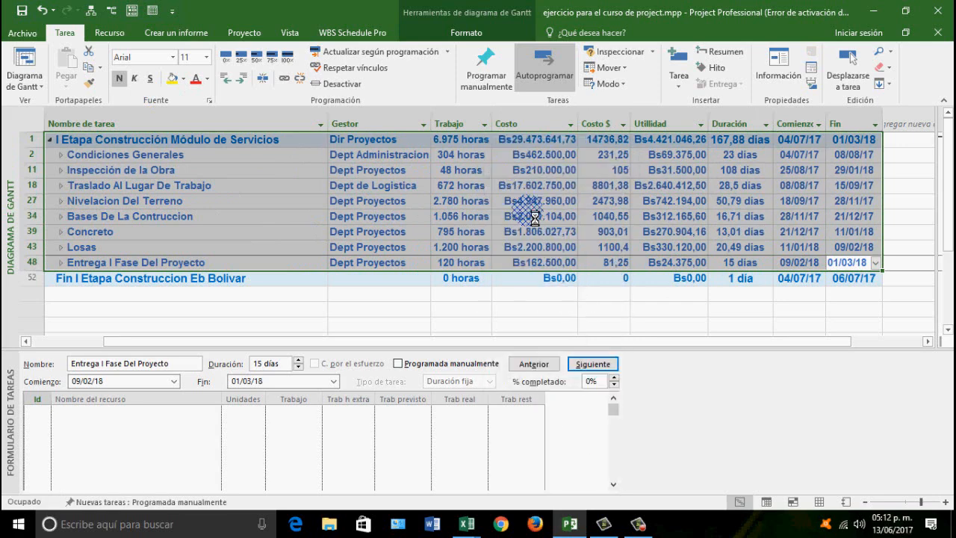
Switch to Excel, dismiss the Office activation wizard and the add-in's welcome window, and create a blank workbook.
mouse_move(481, 528)
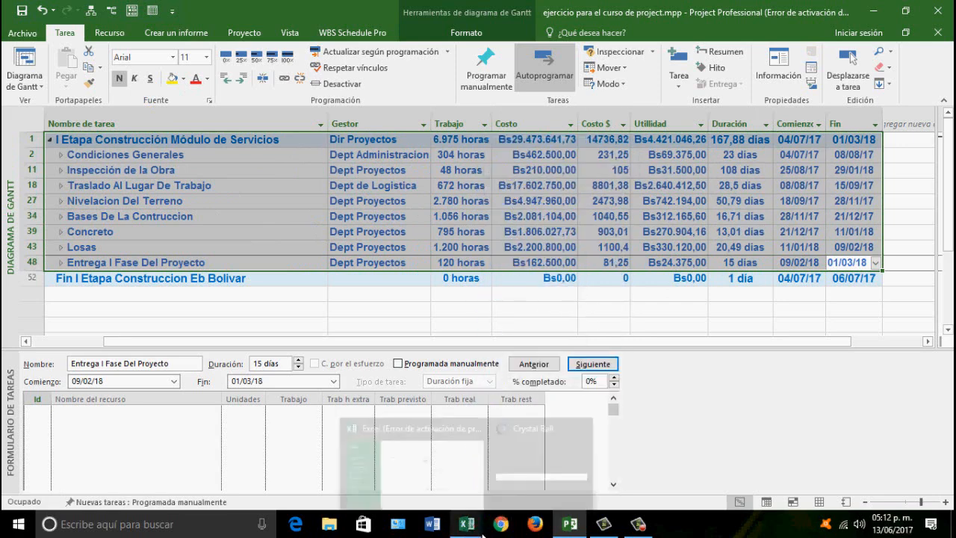
left_click(455, 487)
left_click(661, 403)
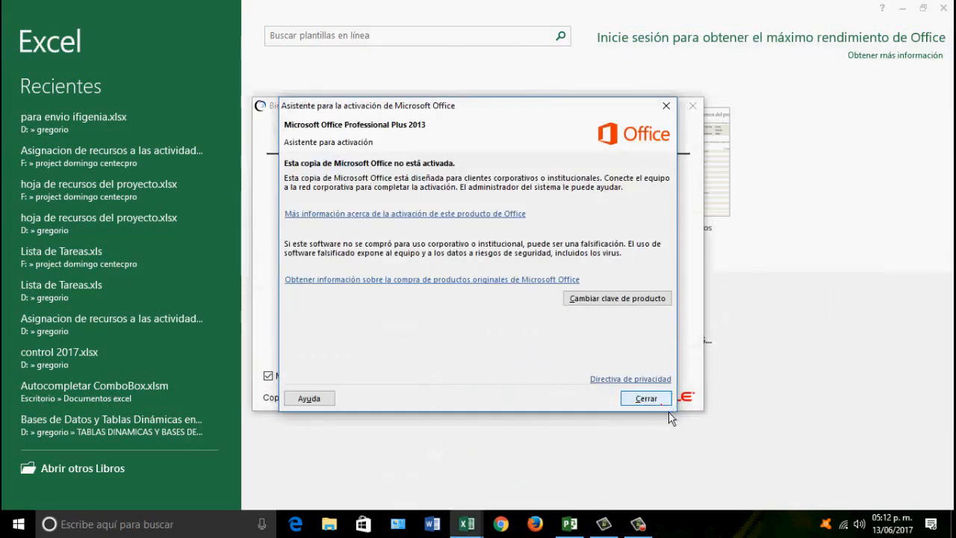
left_click(619, 196)
left_click(378, 185)
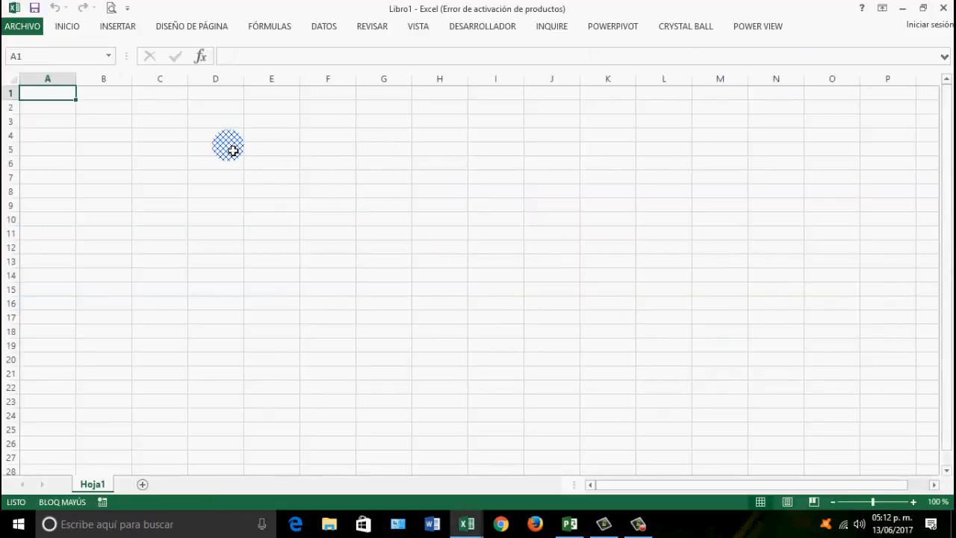
Paste the copied task table into Hoja1 starting at cell D5.
left_click(230, 153)
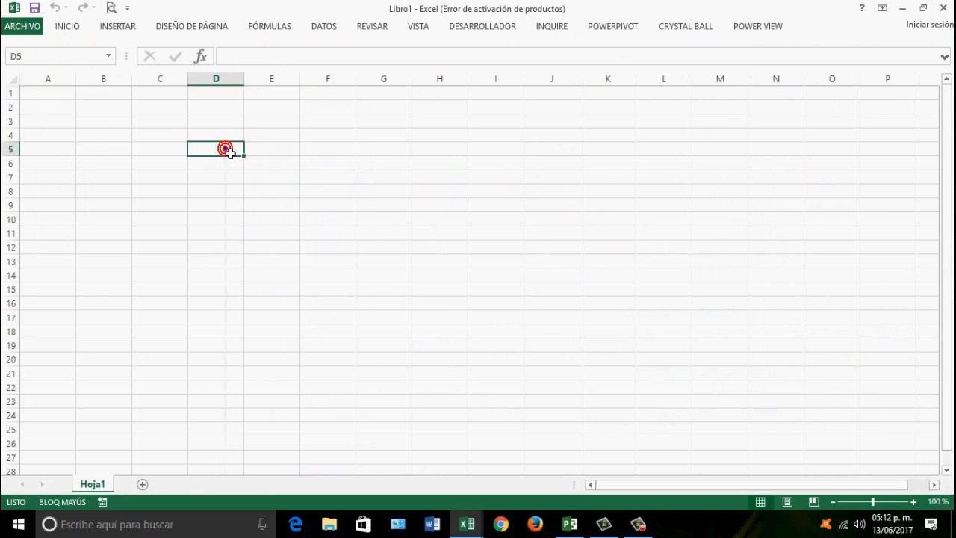
right_click(230, 153)
left_click(256, 210)
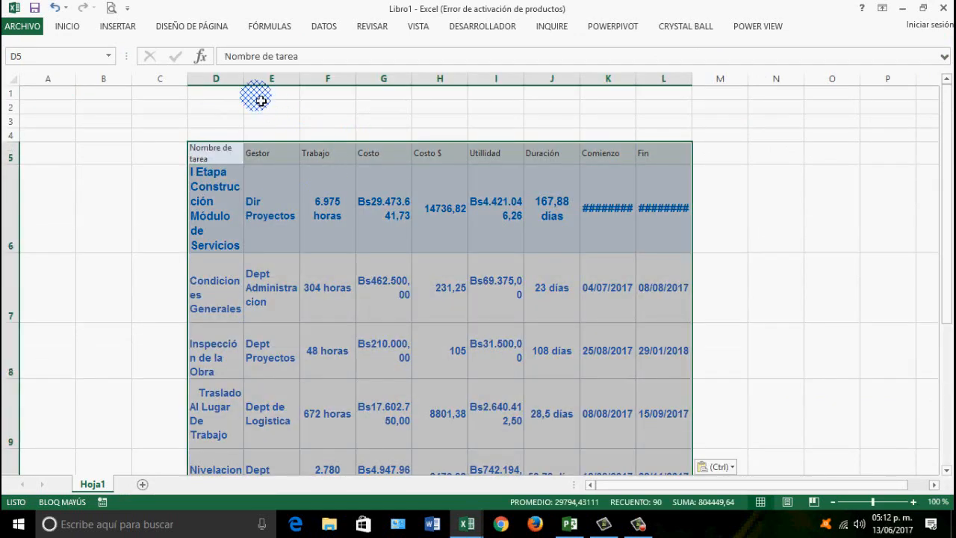
Widen all columns of the sheet so the task names have room, and autofit all row heights.
left_click(15, 79)
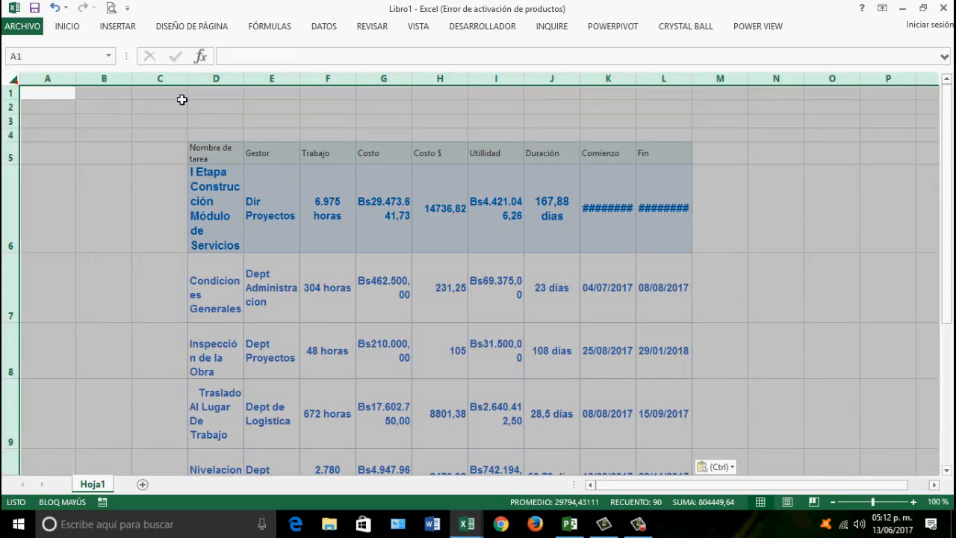
double_click(187, 80)
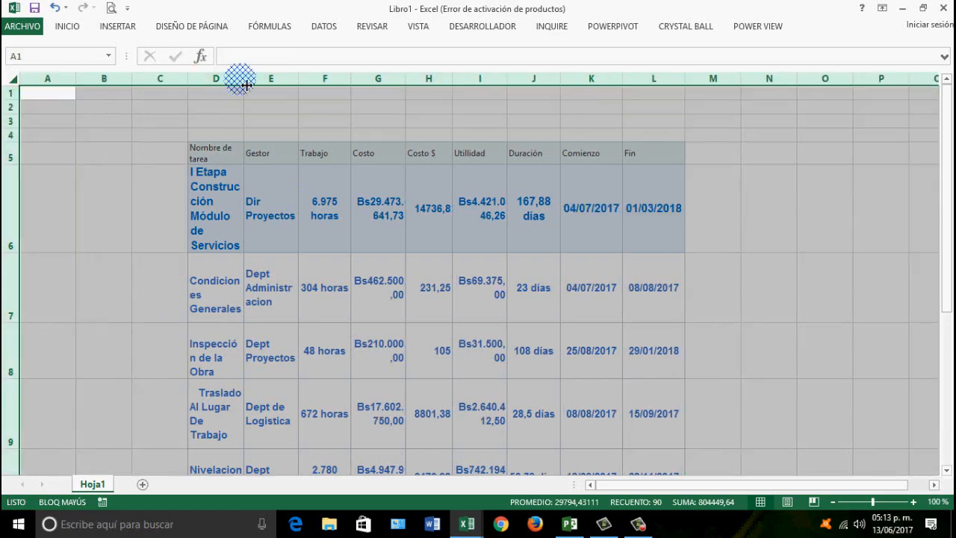
left_click_drag(246, 84, 395, 94)
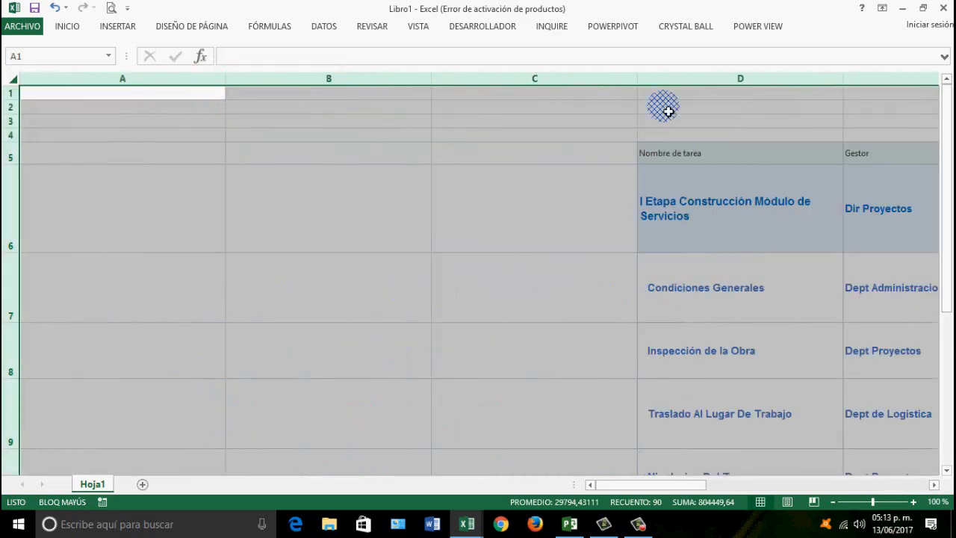
left_click_drag(20, 255, 20, 255)
double_click(20, 255)
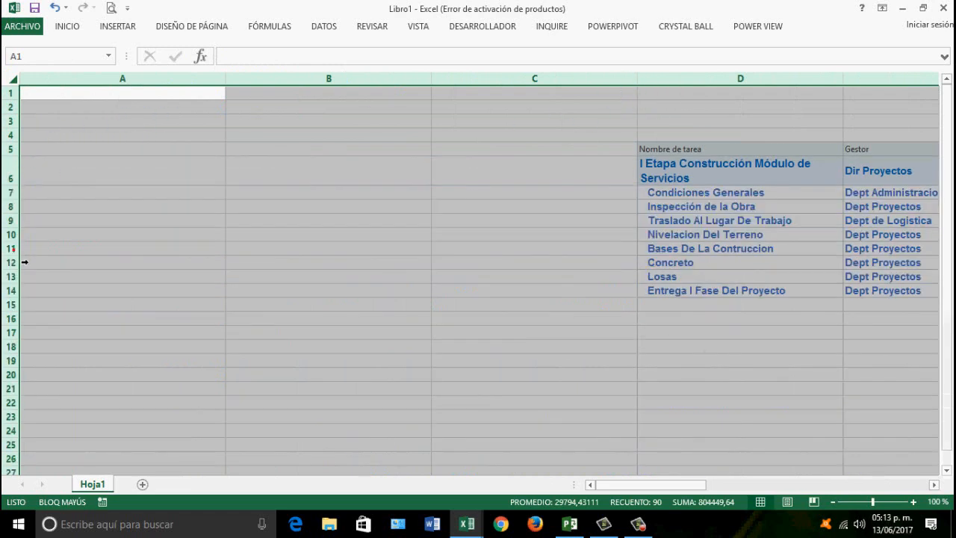
Narrow all the columns slightly and autofit their widths to the pasted table's contents.
left_click(934, 483)
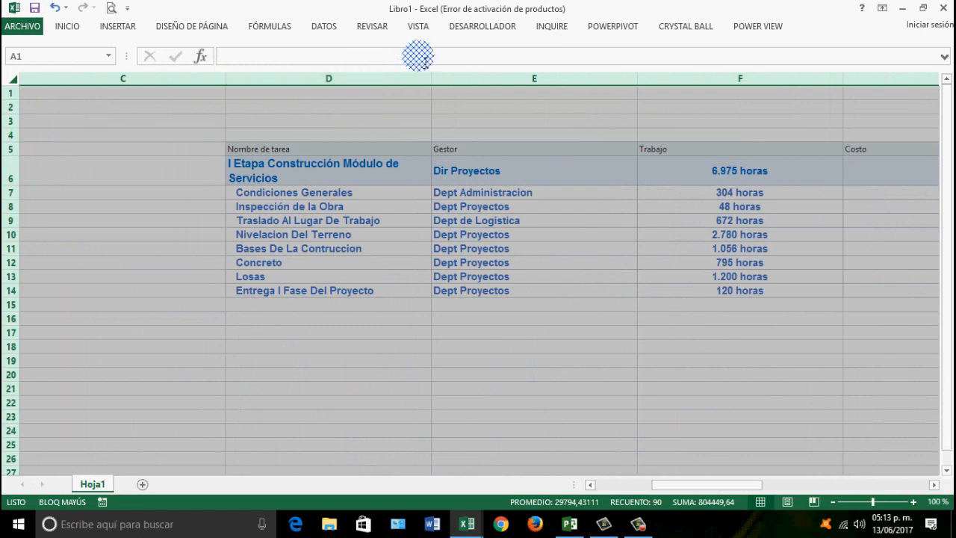
left_click_drag(432, 79, 403, 100)
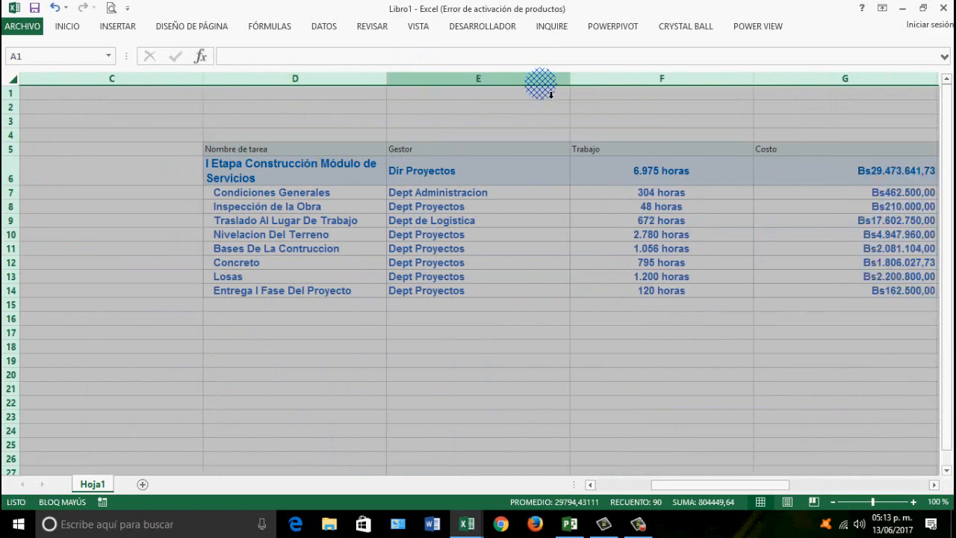
double_click(572, 79)
left_click(456, 288)
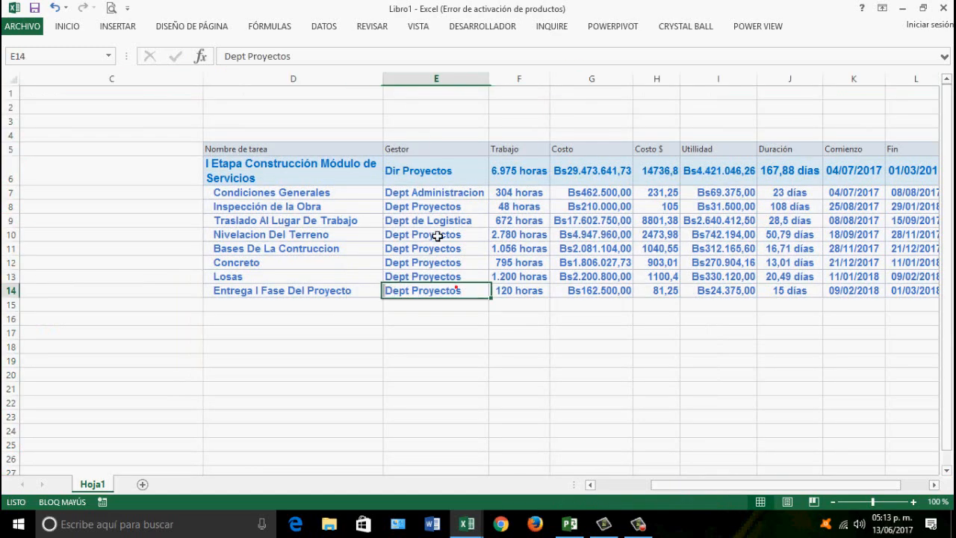
Adjust column D's width so the project title fits on one line, and autofit the height of row 6.
left_click_drag(383, 84, 480, 83)
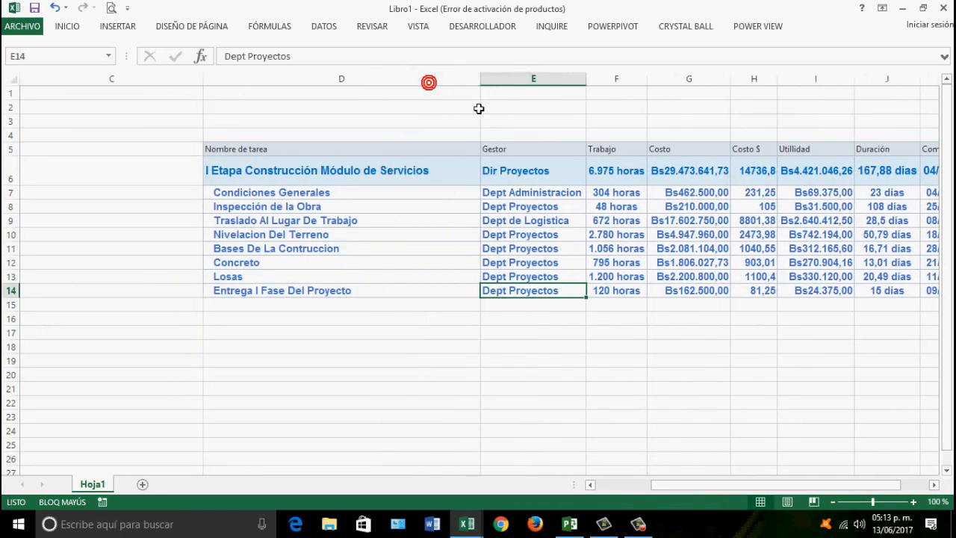
double_click(25, 187)
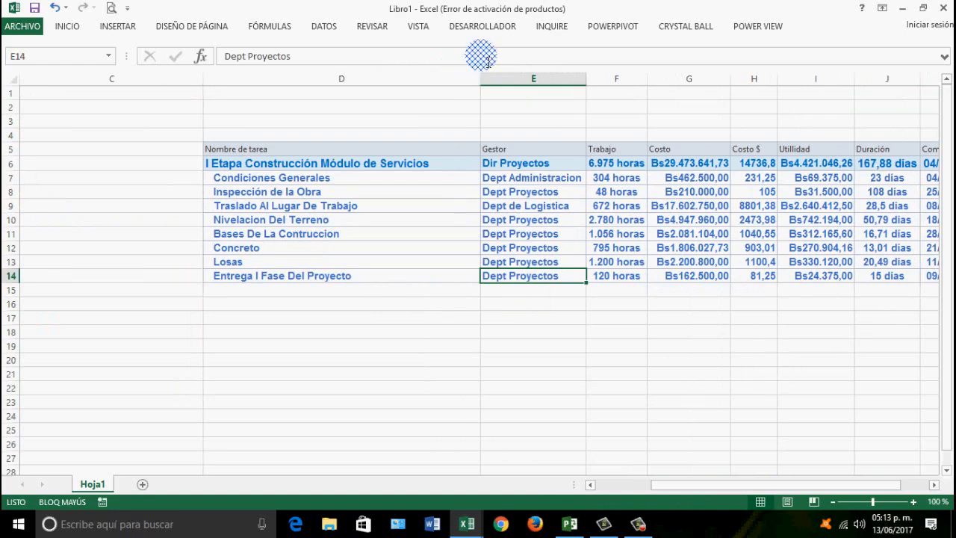
left_click_drag(485, 85, 445, 87)
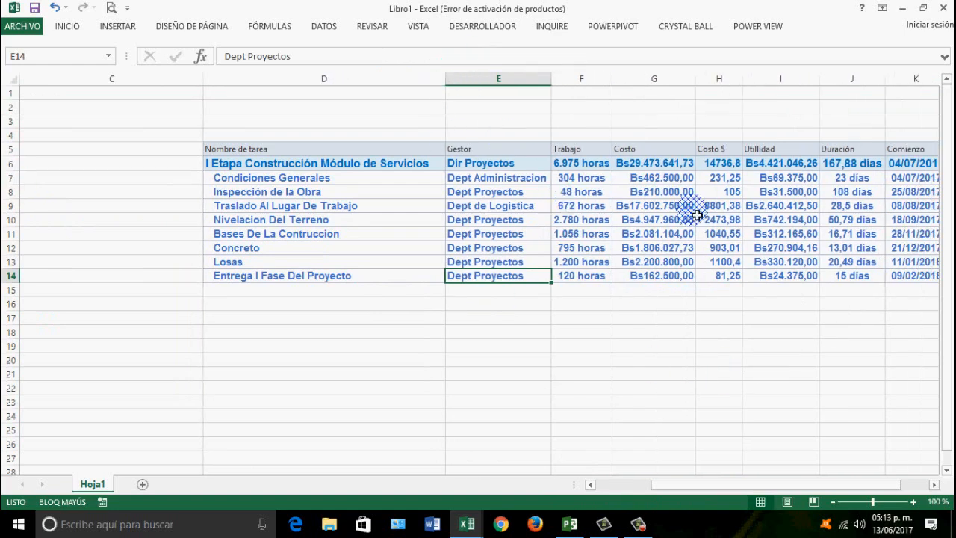
left_click(934, 485)
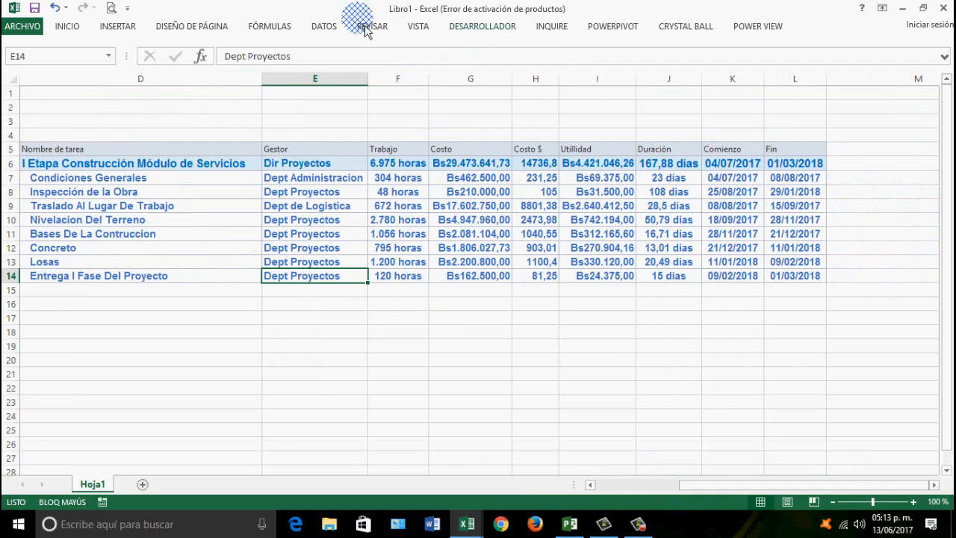
Increase the font size of the header row from Nombre de tarea to Fin to 11.
left_click_drag(765, 154, 153, 155)
left_click(73, 30)
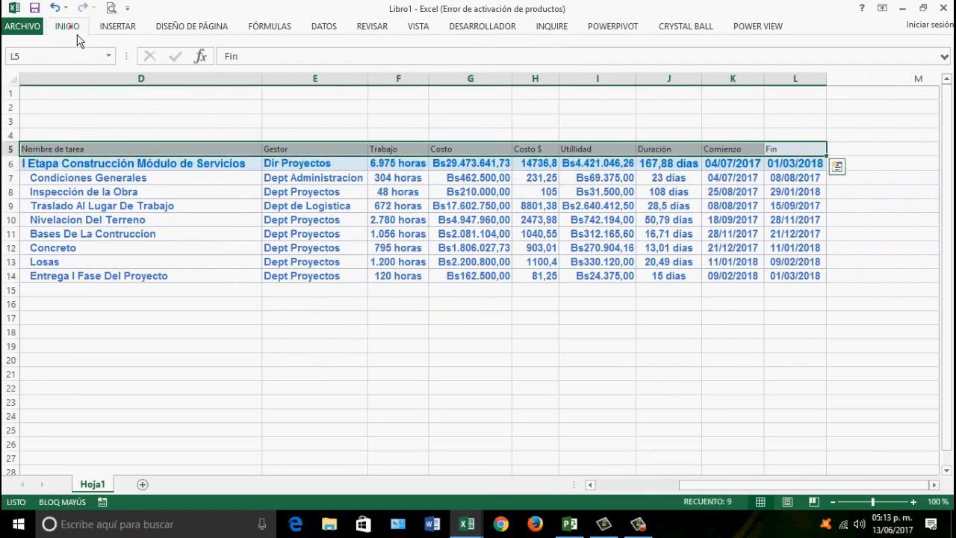
left_click(190, 56)
left_click(190, 56)
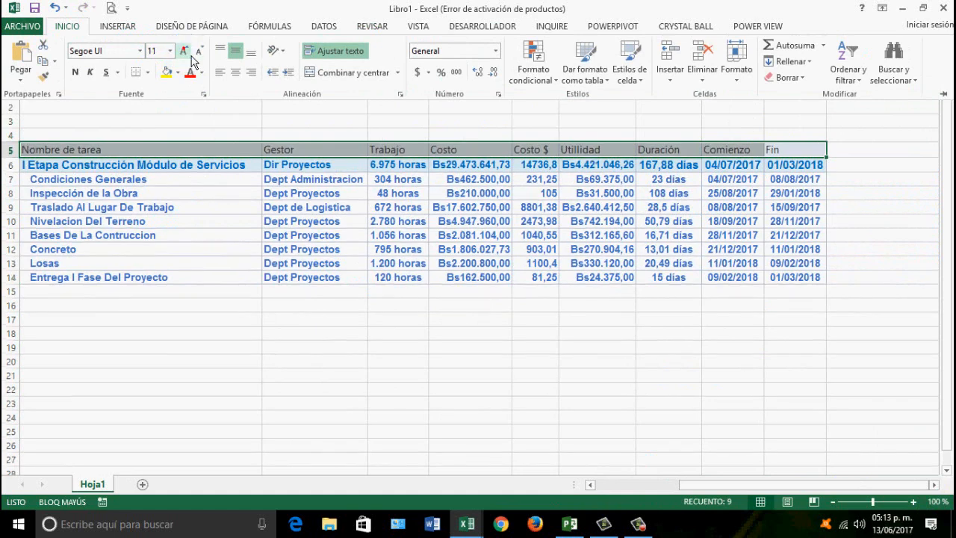
Enlarge the table's header row text to 12 points and make it bold.
left_click(190, 55)
left_click(76, 72)
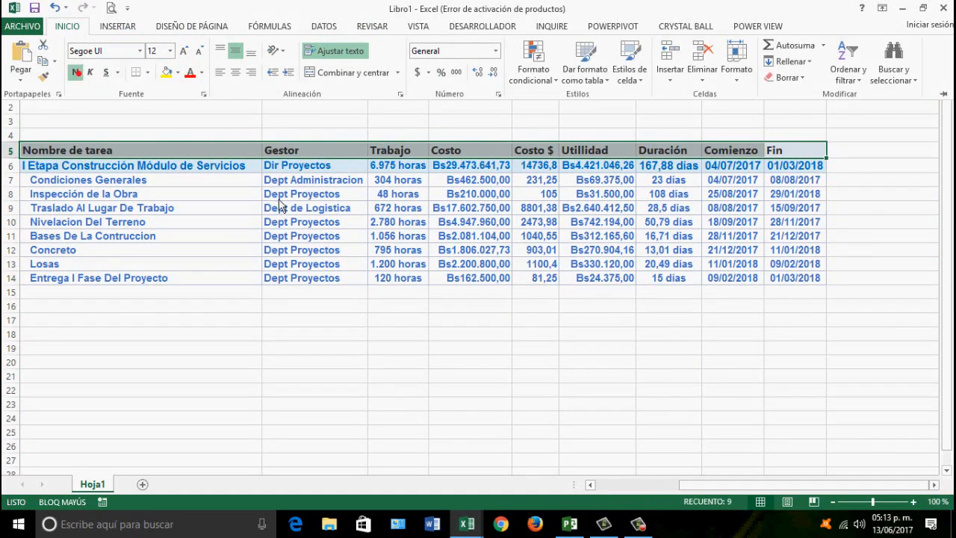
left_click(587, 239)
left_click(597, 264)
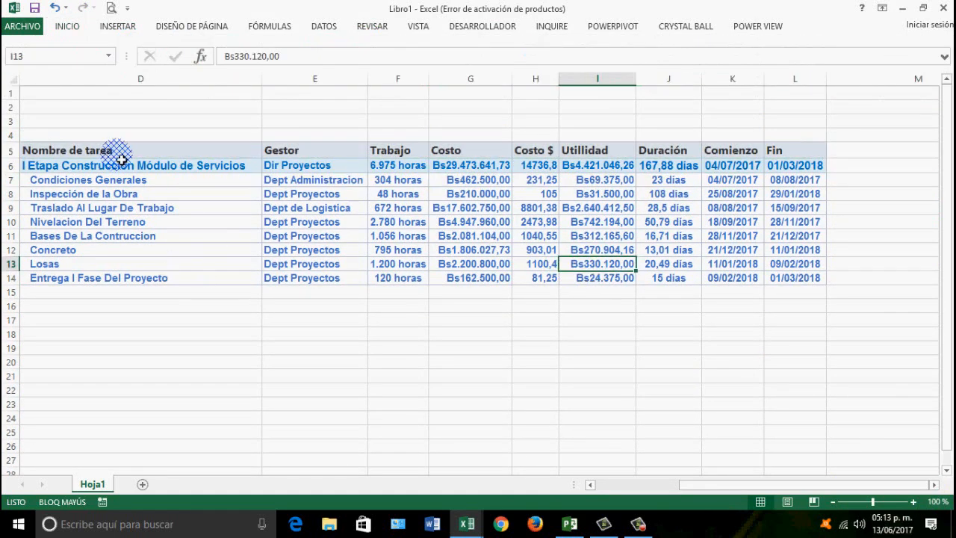
Apply cell borders to the whole table, from the Nombre de tarea header to the last Fin date.
left_click_drag(121, 156, 792, 278)
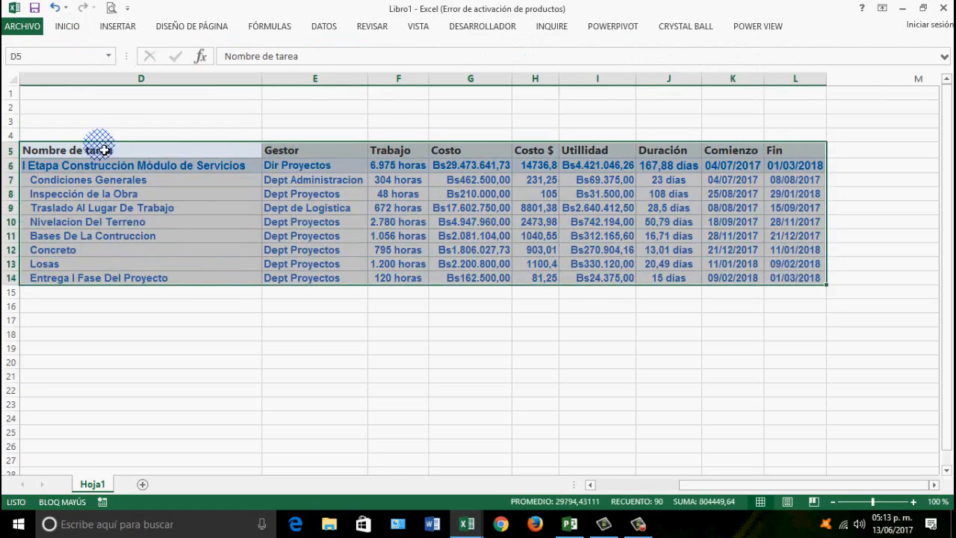
left_click(69, 28)
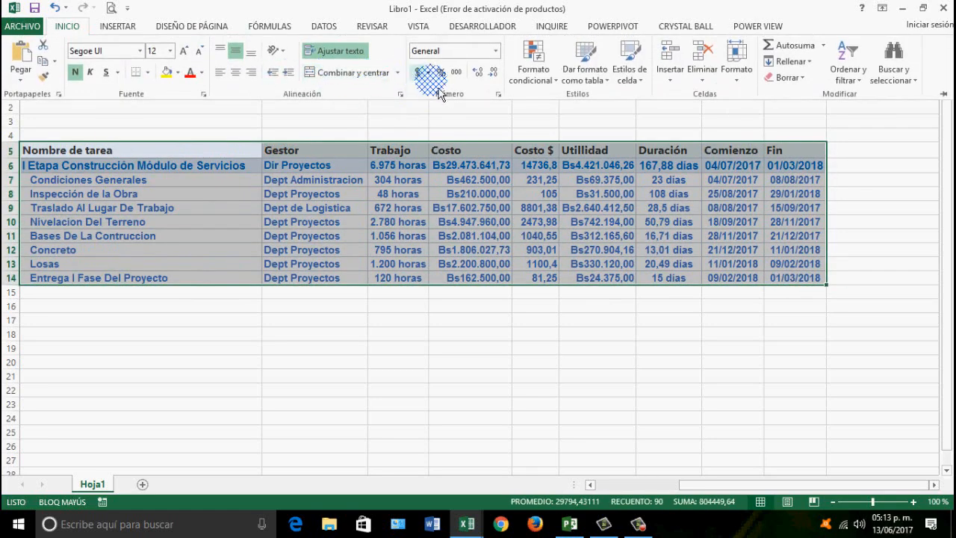
left_click(147, 73)
left_click(154, 191)
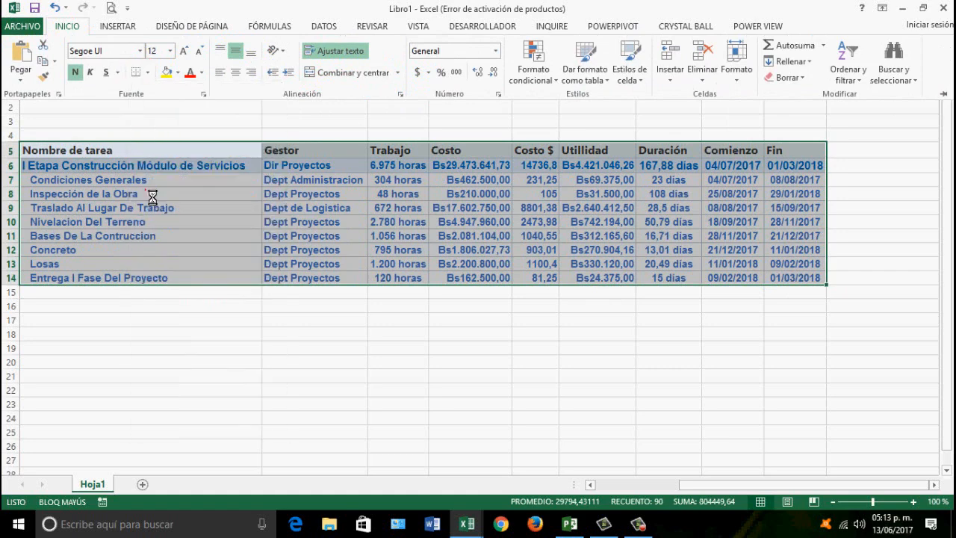
left_click(412, 335)
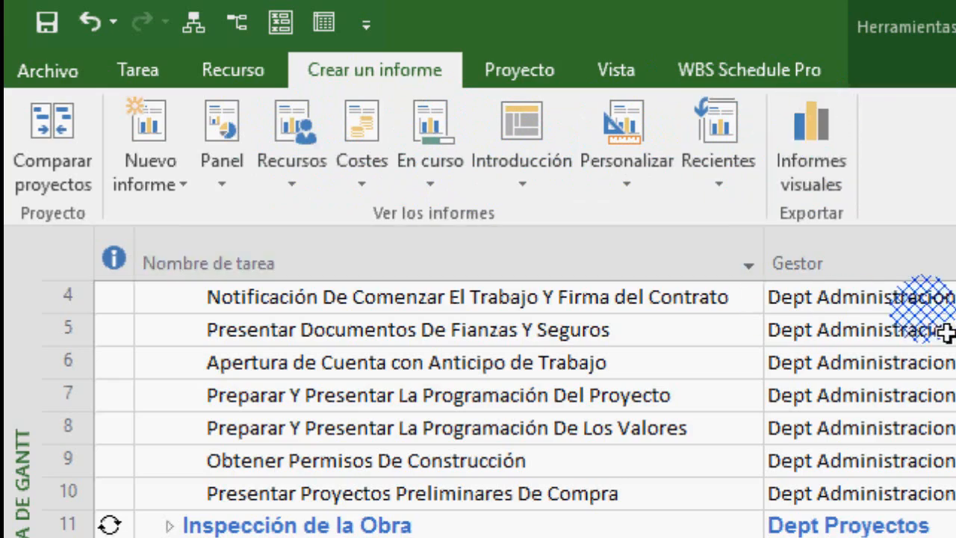
Look over the available visual report templates in Project and close them without creating a report.
left_click(810, 149)
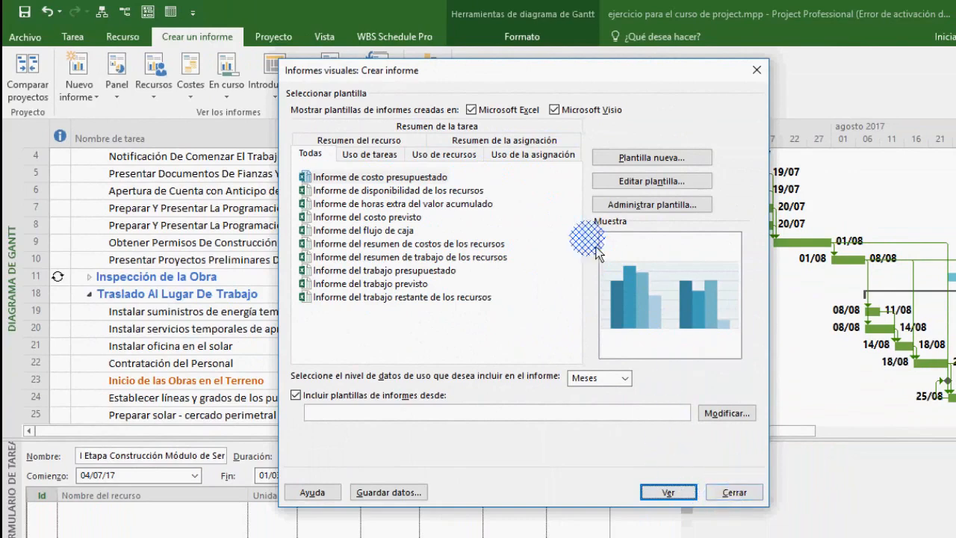
left_click(734, 492)
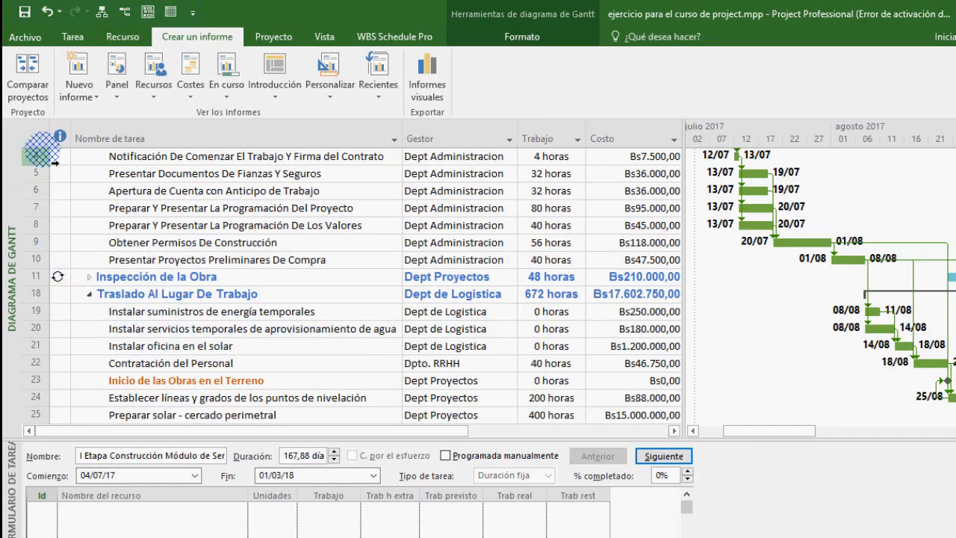
Bring up the full list of reports and look through the Recientes, Introducción and Costes categories.
left_click(196, 97)
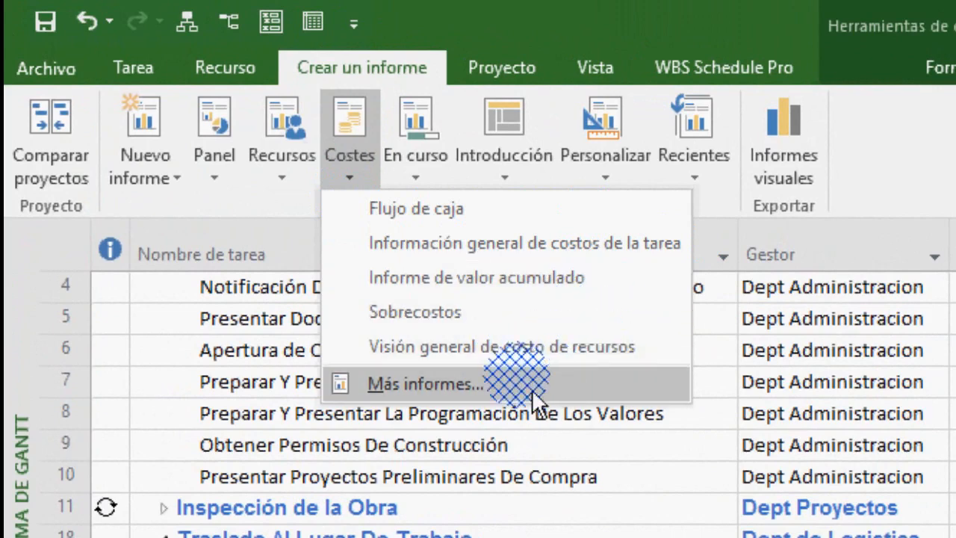
left_click(440, 384)
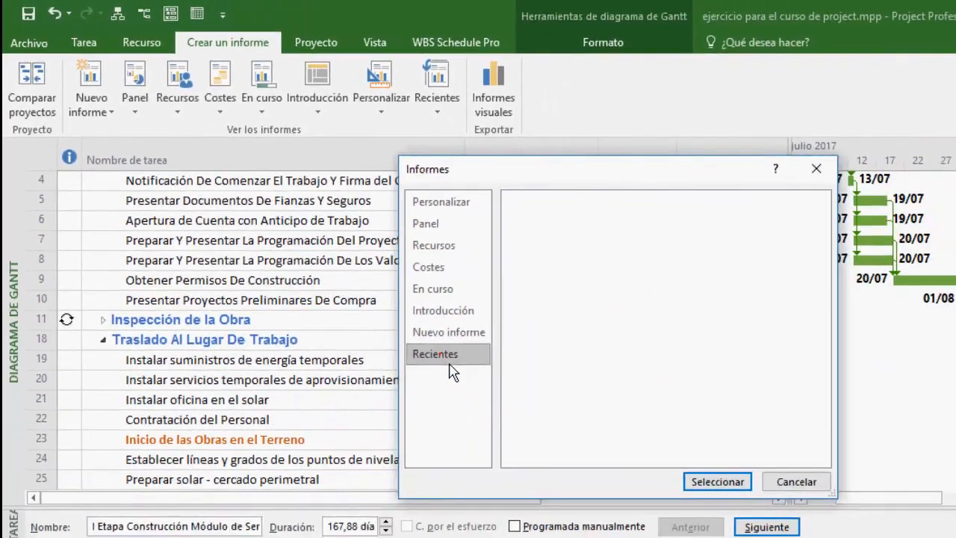
left_click(440, 354)
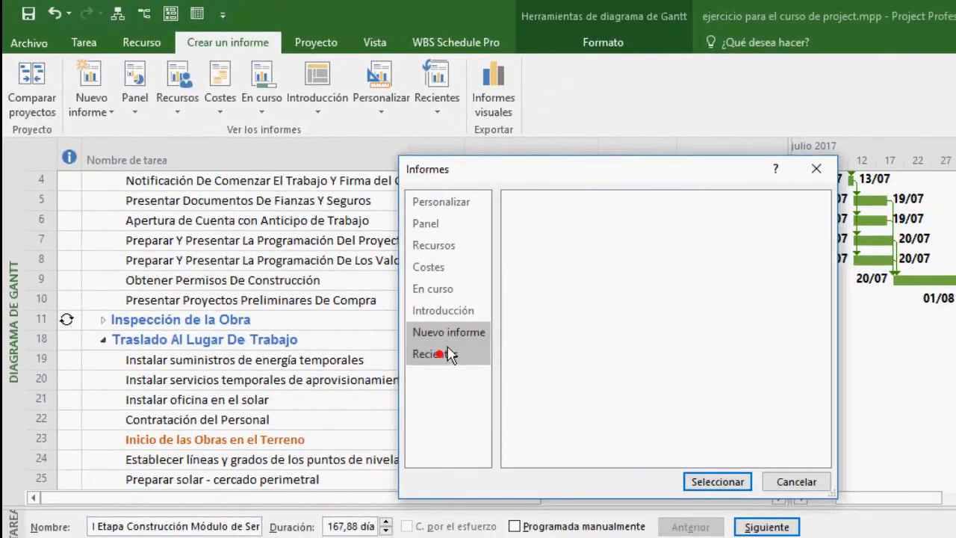
left_click(450, 319)
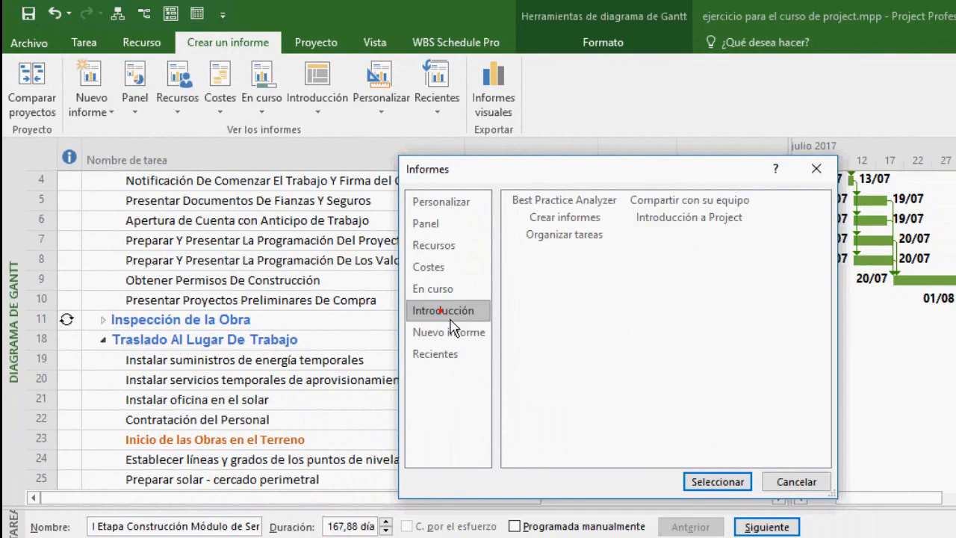
key("Up")
left_click(443, 270)
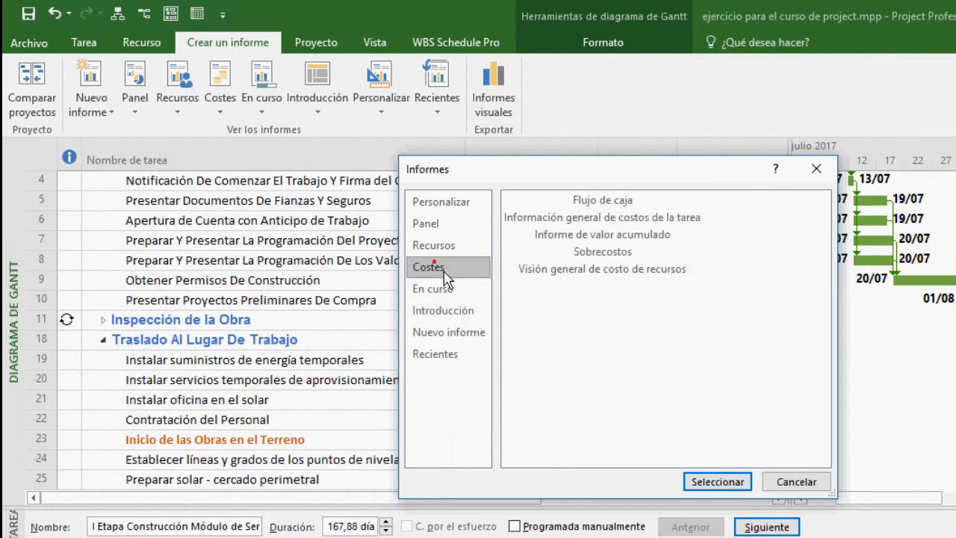
left_click(562, 204)
left_click(611, 219)
left_click(608, 235)
left_click(605, 252)
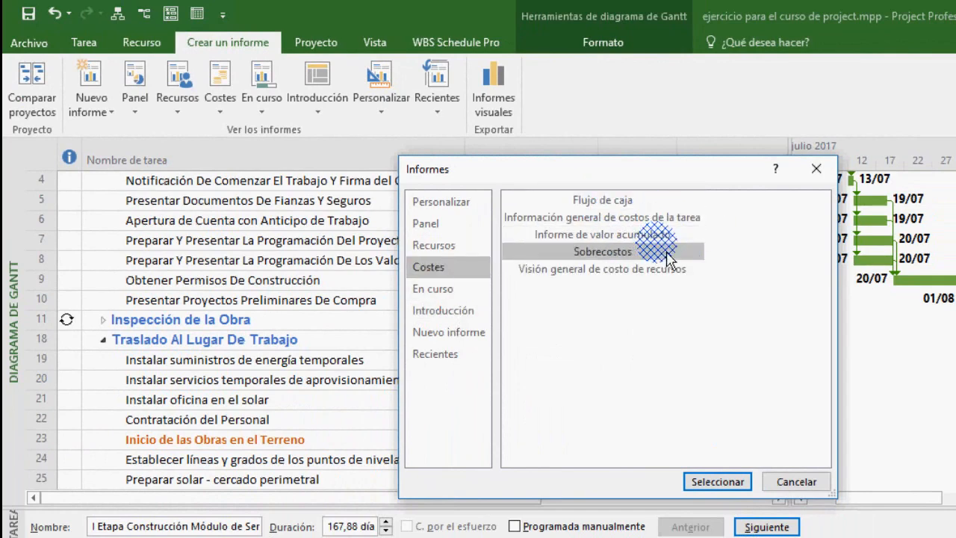
left_click(605, 268)
Look through the reports offered in the Recursos, Panel and Personalizar categories.
left_click(436, 245)
left_click(598, 214)
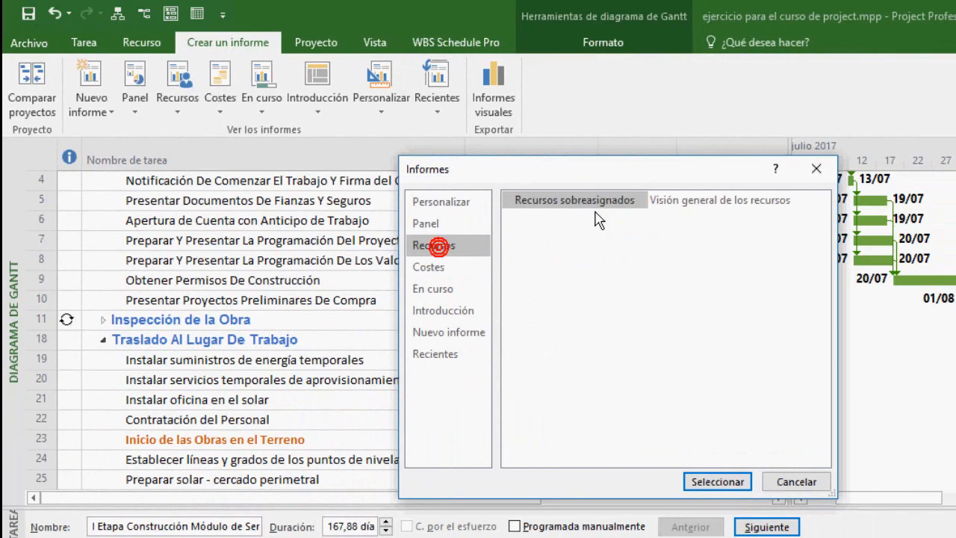
left_click(708, 214)
left_click(429, 225)
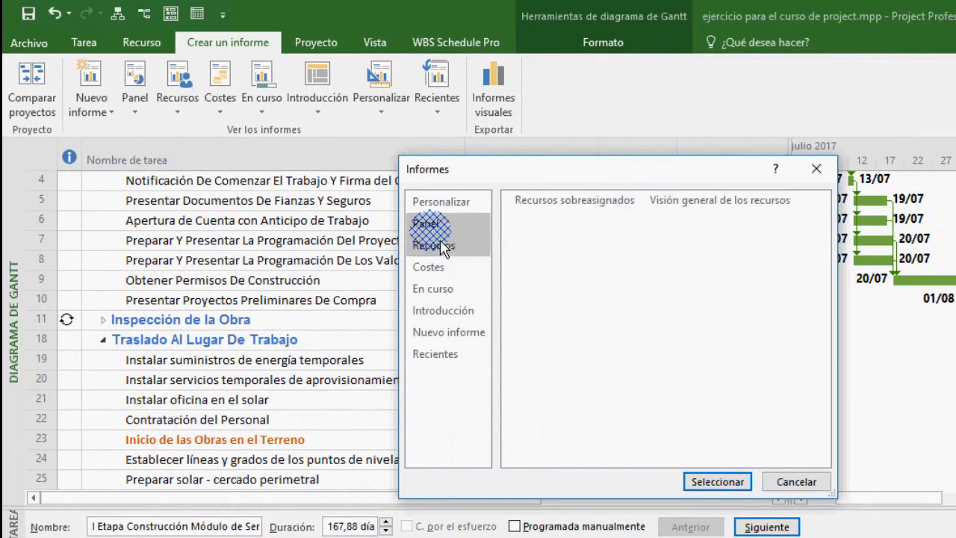
left_click(617, 200)
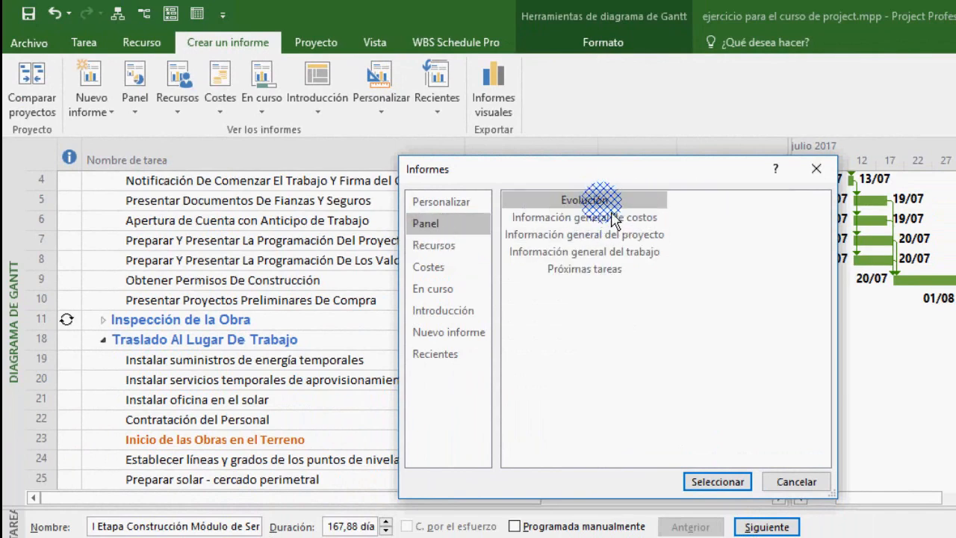
left_click(622, 217)
left_click(636, 252)
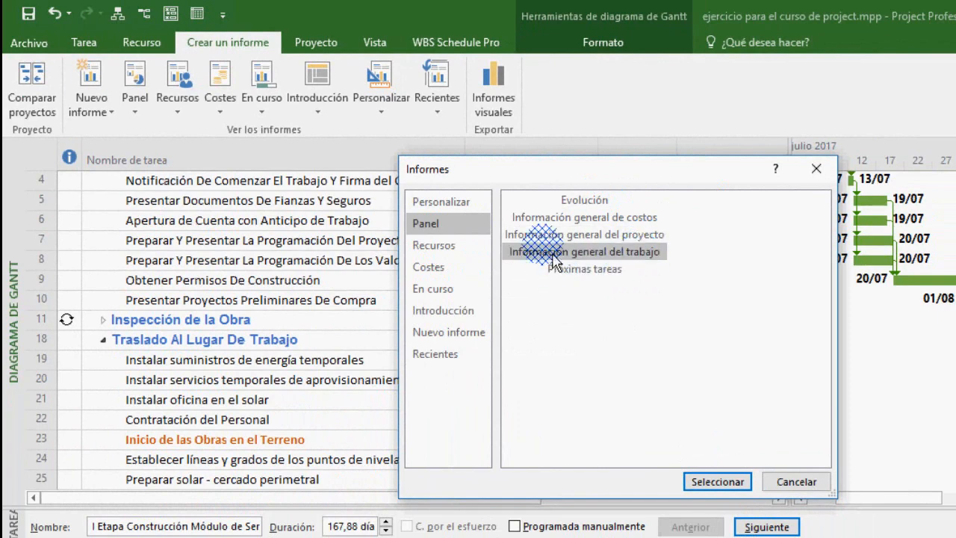
left_click(633, 236)
left_click(639, 252)
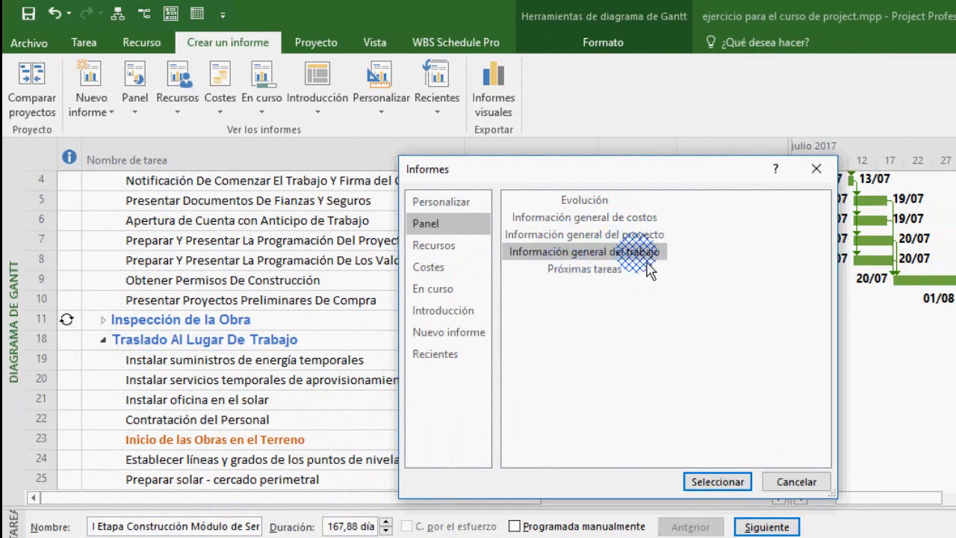
left_click(598, 284)
left_click(529, 236)
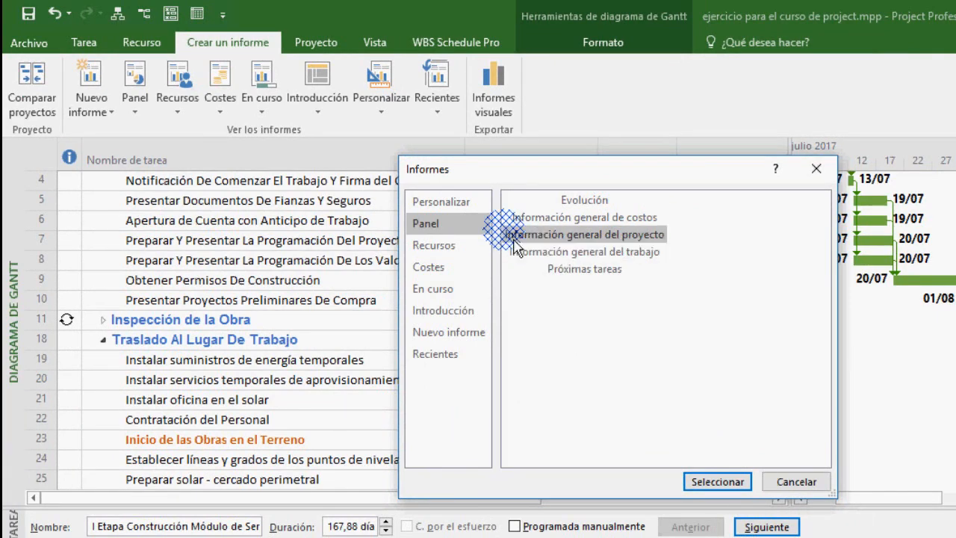
left_click(459, 203)
left_click(528, 267)
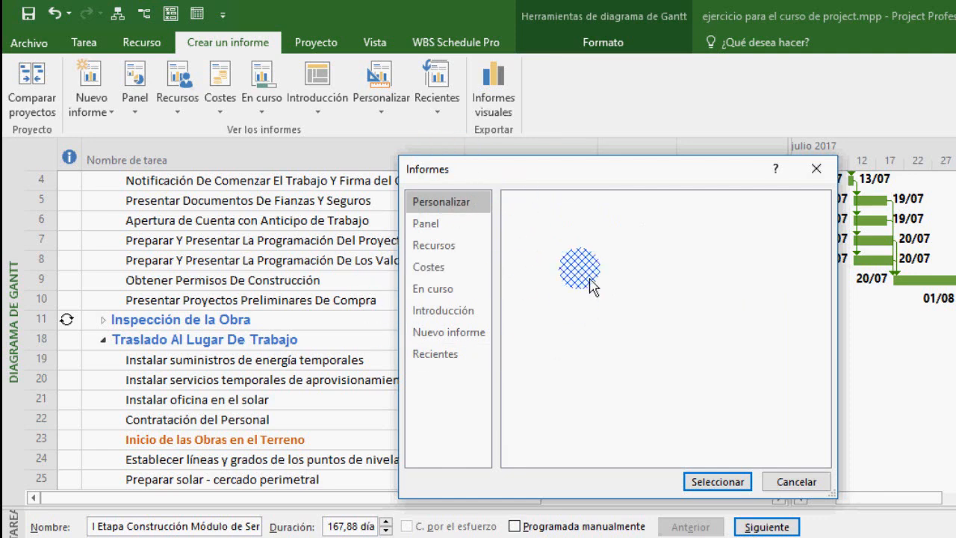
Open the Flujo de caja report from the Costes category.
left_click(429, 267)
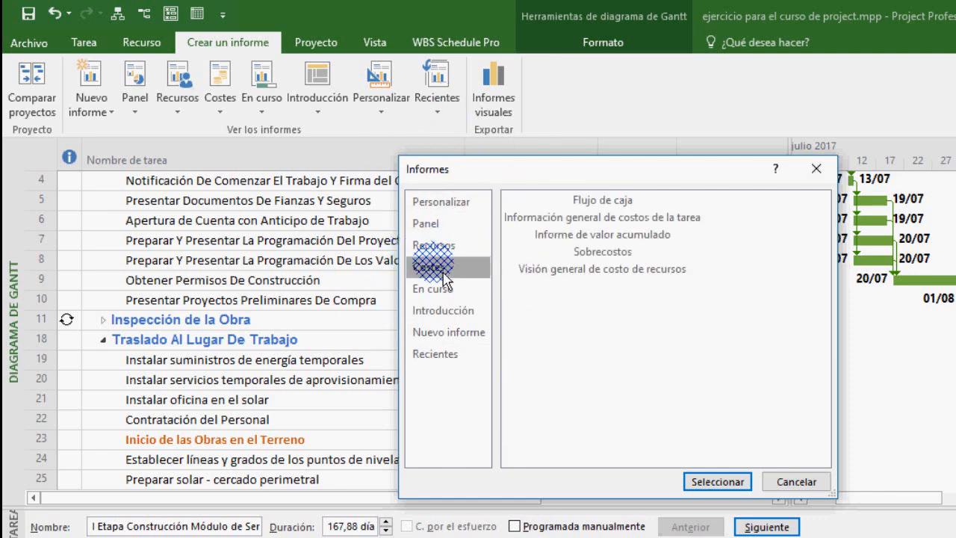
left_click(627, 199)
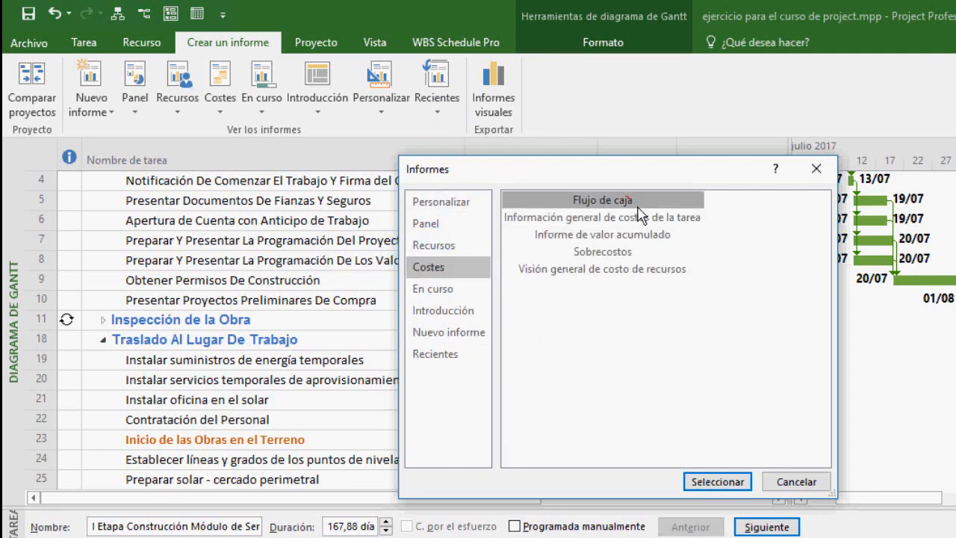
left_click(702, 480)
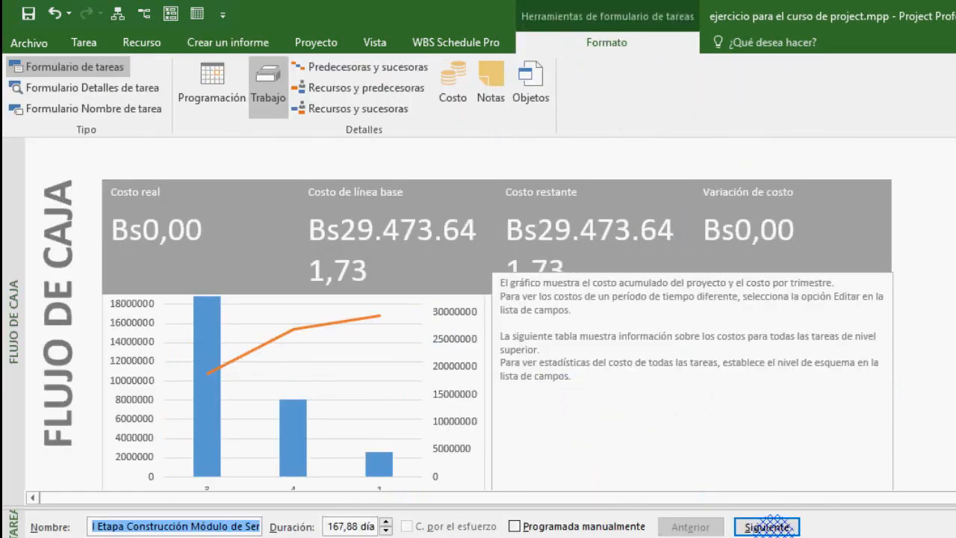
Remove the task form split pane beneath the Flujo de caja report.
left_click(932, 445)
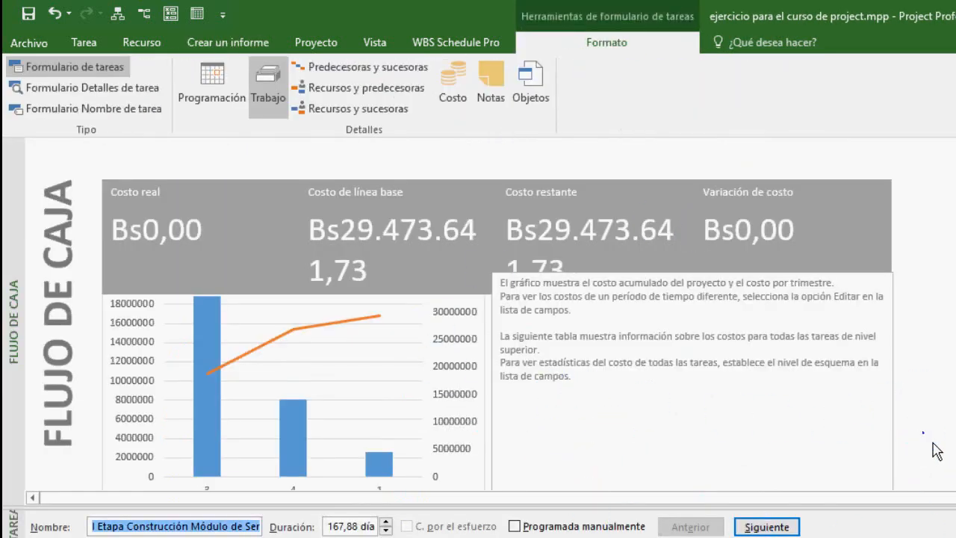
right_click(928, 524)
left_click(926, 394)
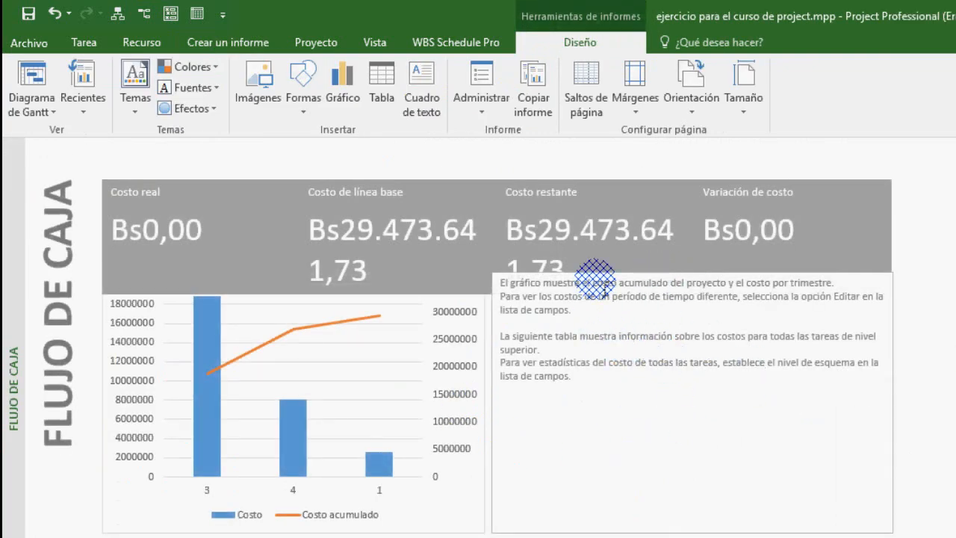
Shrink the report's explanatory text box from its upper corner so it clears the grey cost band.
left_click(595, 272)
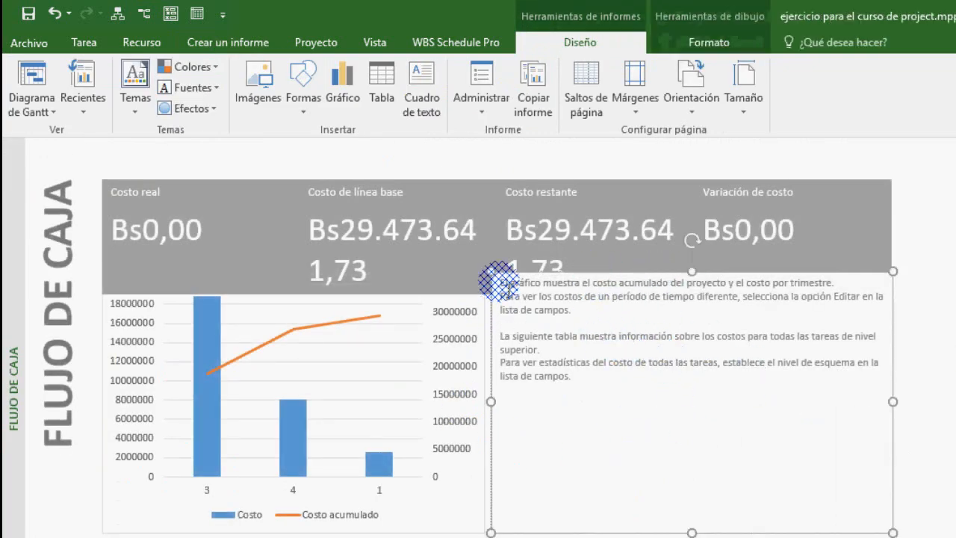
left_click_drag(500, 282, 510, 310)
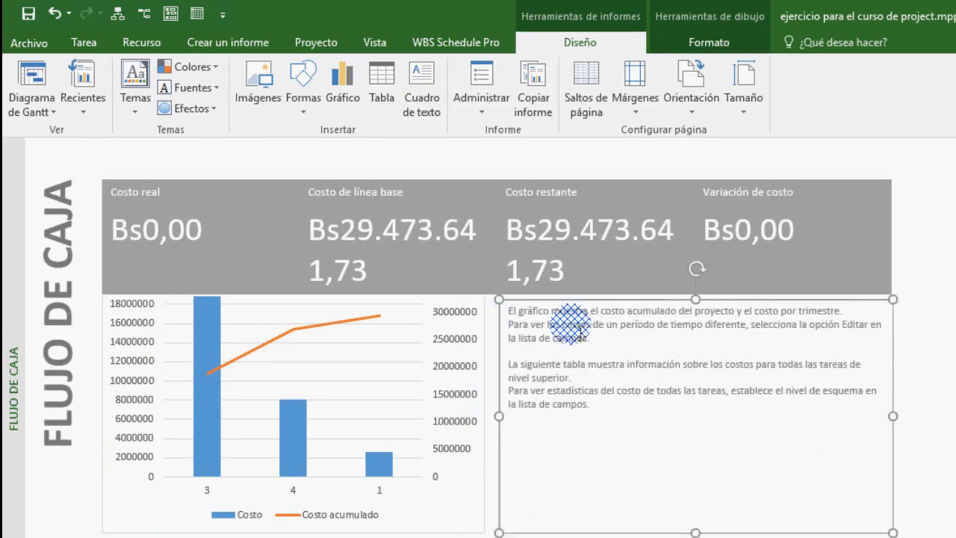
Review the Flujo de caja report, from the cost figures and chart down to the task cost table.
scroll(776, 328, "down", 2)
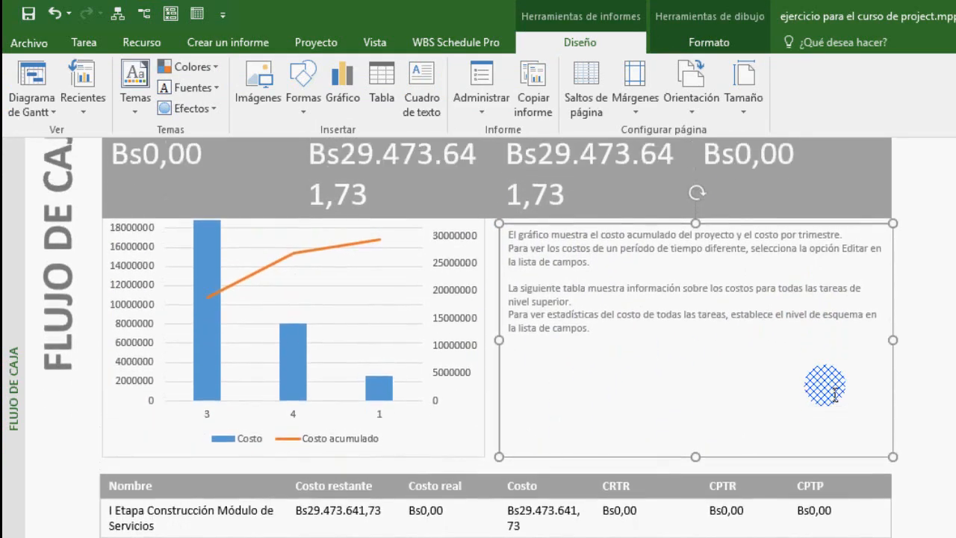
scroll(789, 403, "up", 1)
scroll(790, 403, "up", 1)
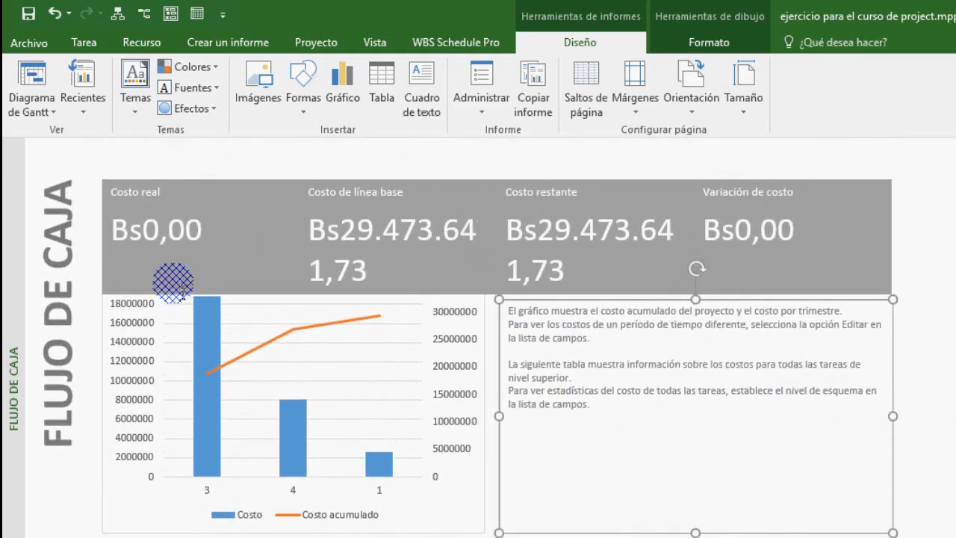
left_click(940, 236)
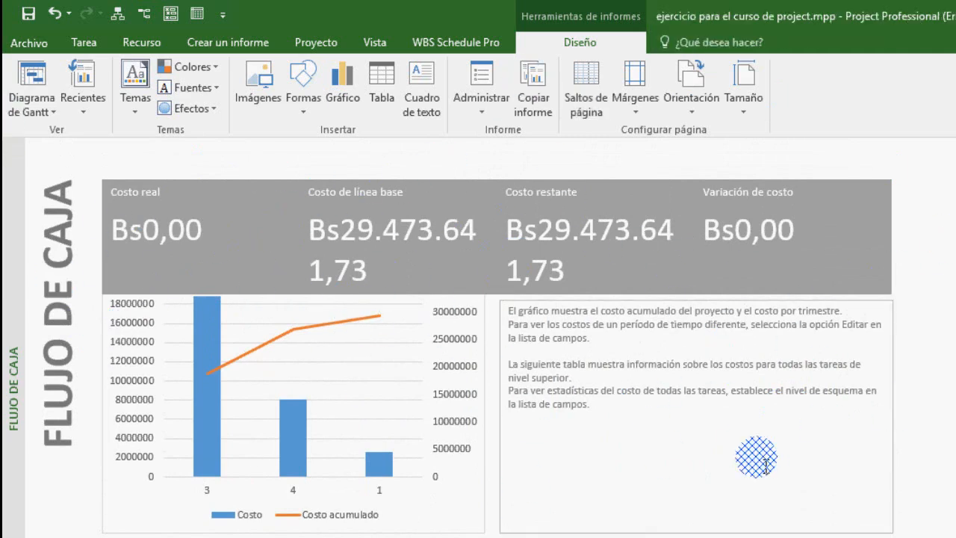
scroll(942, 383, "down", 2)
scroll(942, 392, "up", 2)
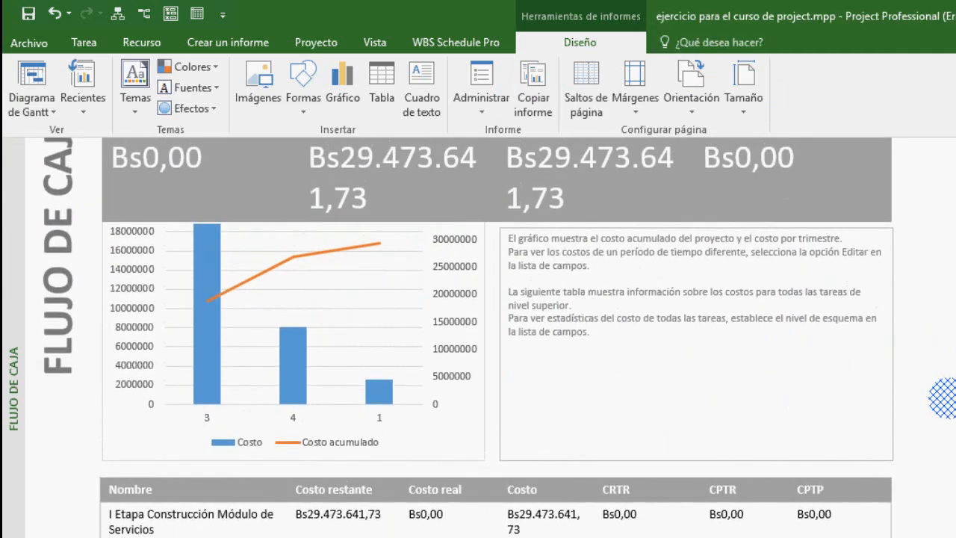
scroll(942, 400, "down", 1)
scroll(943, 399, "up", 1)
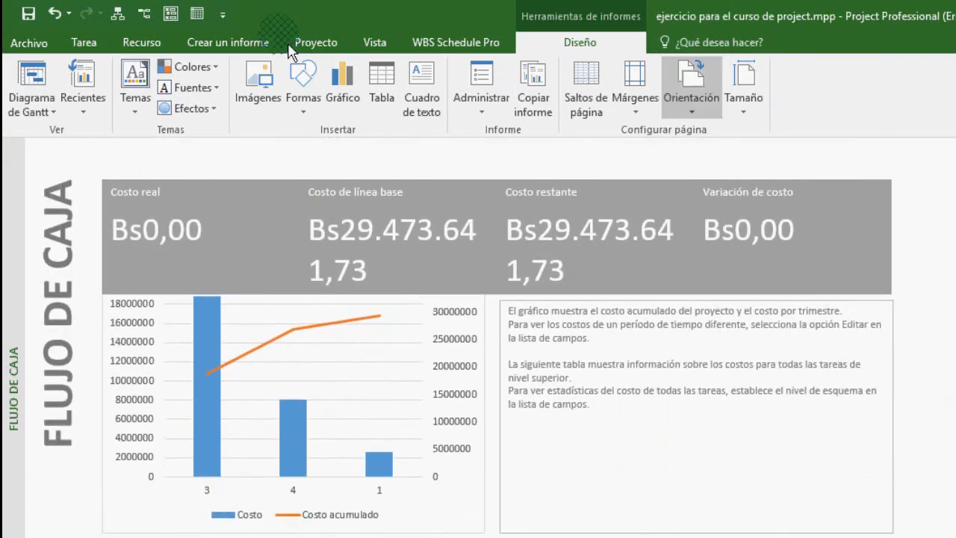
Open the Evolución report from the Panel category.
left_click(236, 45)
left_click(135, 101)
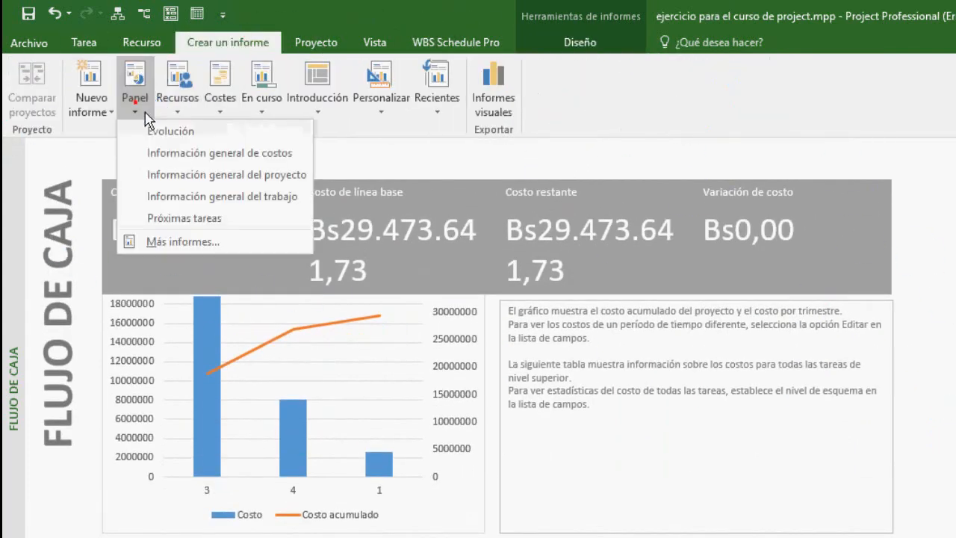
left_click(152, 132)
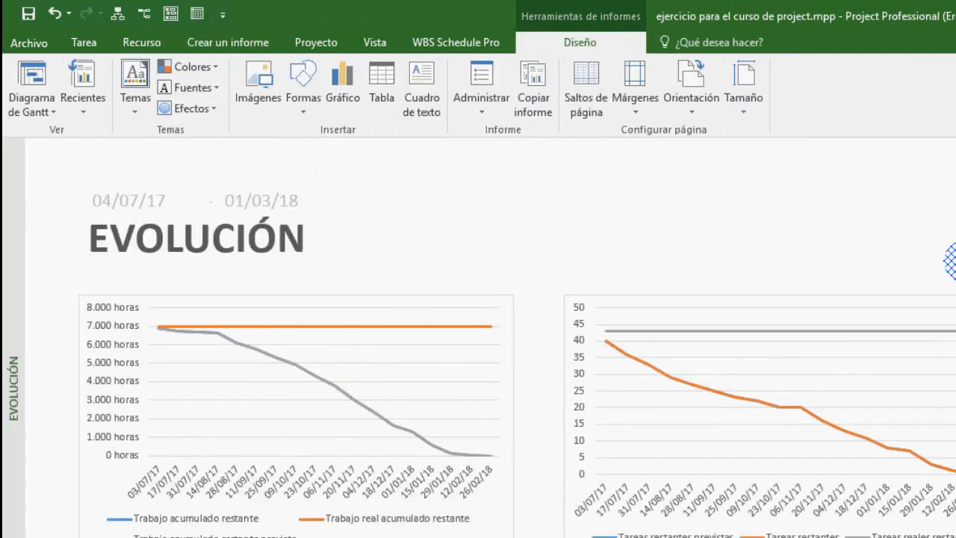
Review the Evolución report's work and task charts together with their explanatory captions.
scroll(517, 359, "down", 1)
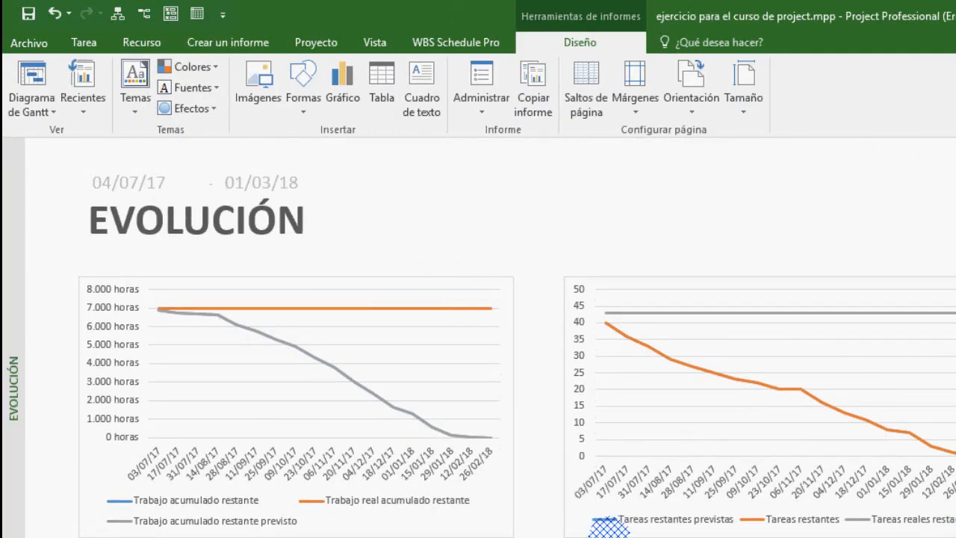
scroll(936, 412, "down", 5)
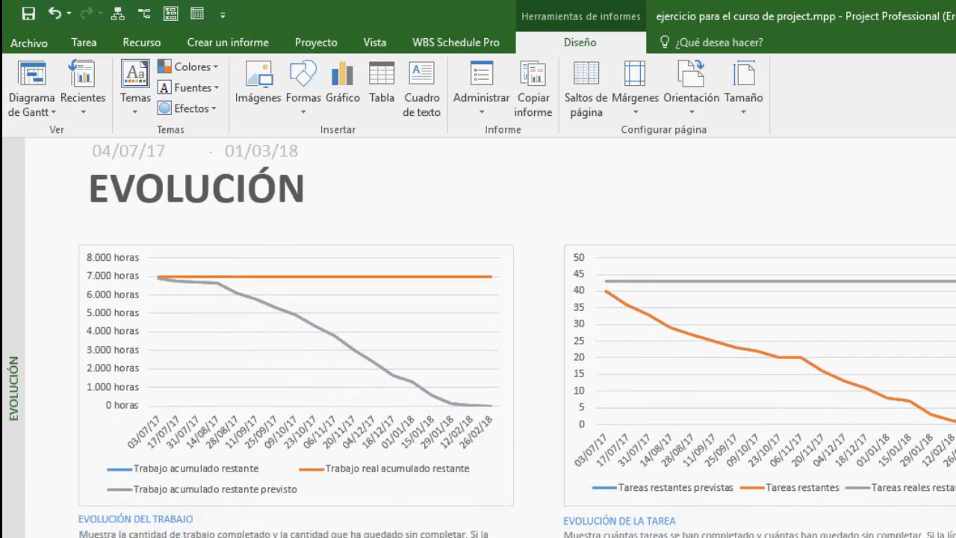
scroll(517, 334, "up", 6)
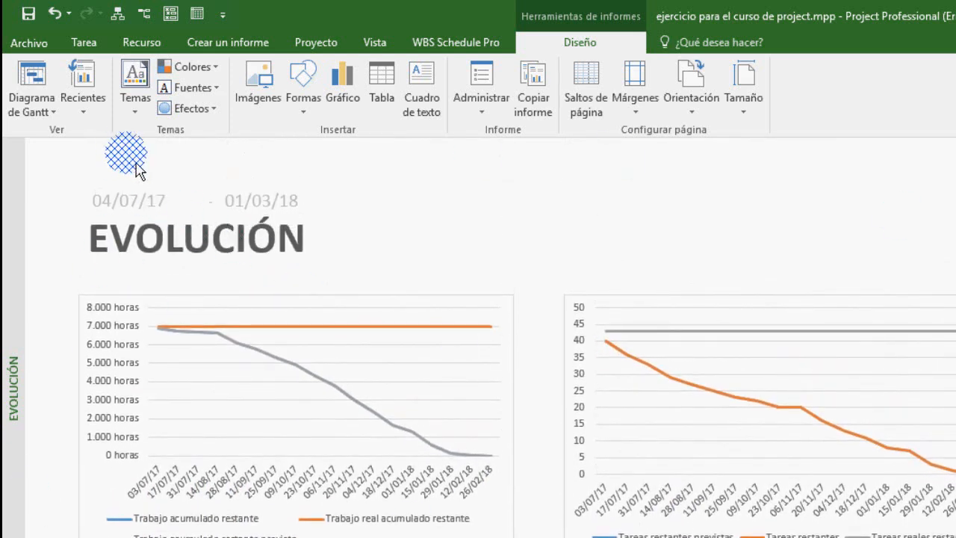
Open the Información general de costos report and review its cost figures, progress and status charts, and cost status table.
left_click(266, 51)
left_click(137, 99)
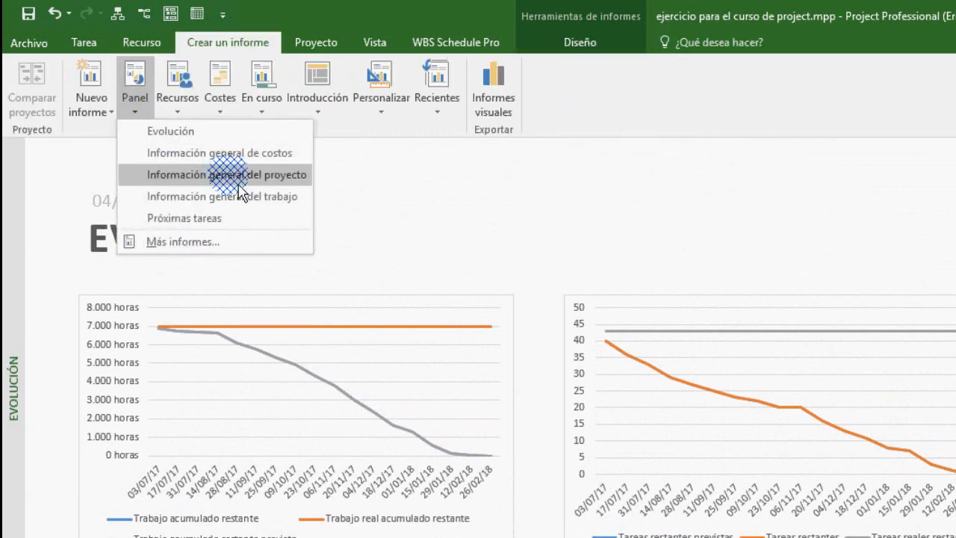
left_click(252, 153)
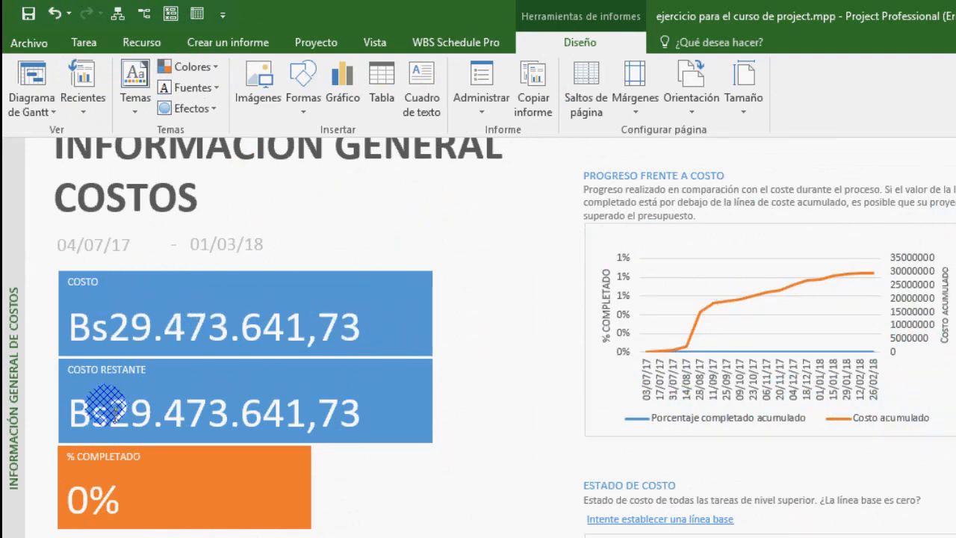
scroll(351, 411, "down", 5)
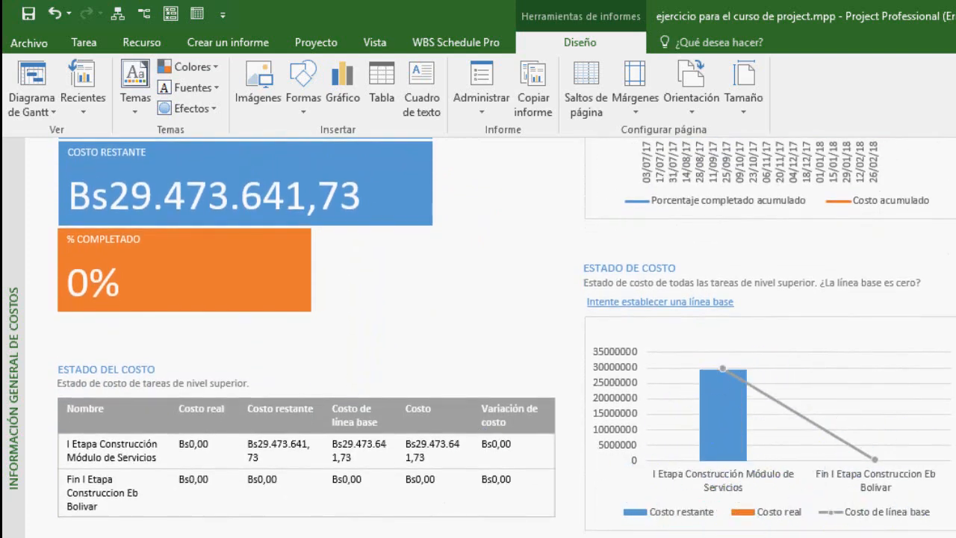
scroll(478, 336, "up", 4)
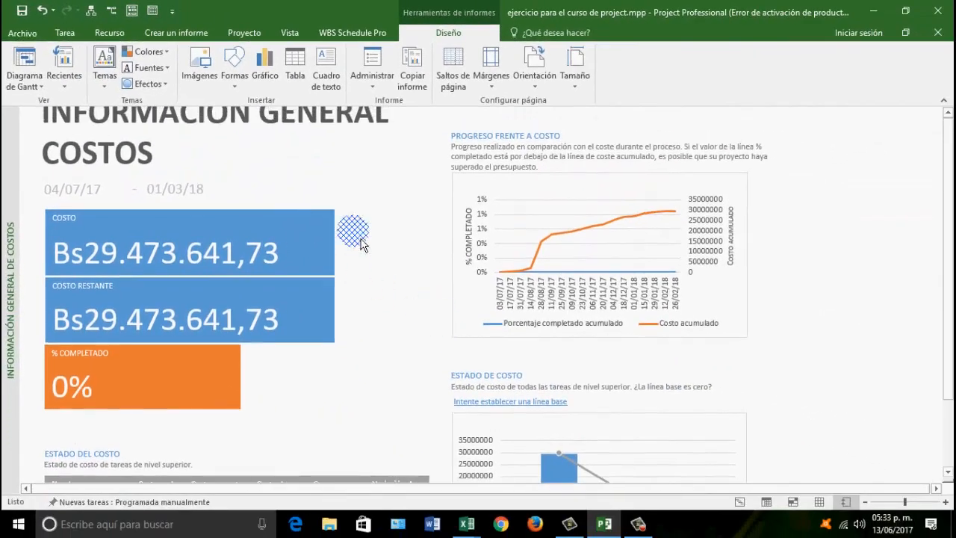
Open the Visión general de los recursos report and review its resource charts and the remaining-work table.
left_click(170, 34)
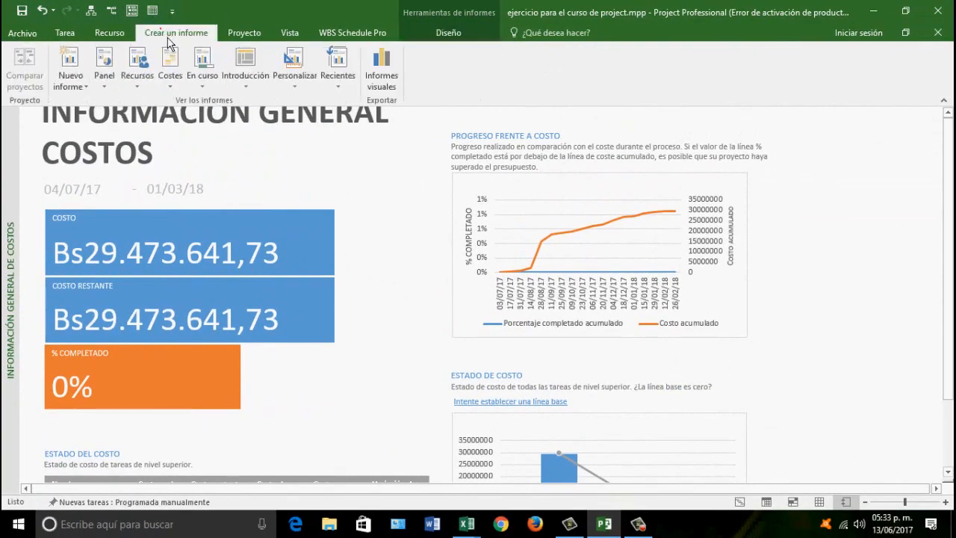
left_click(137, 75)
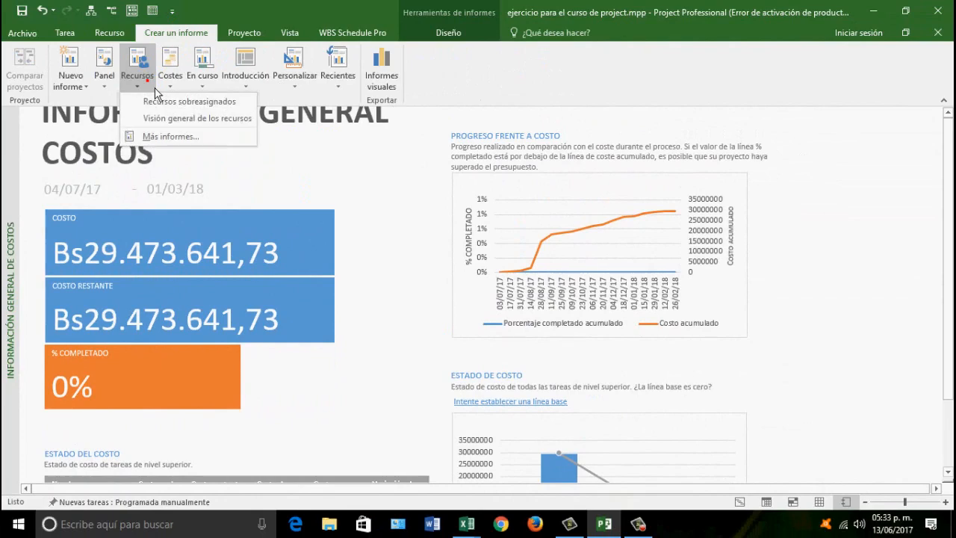
left_click(188, 119)
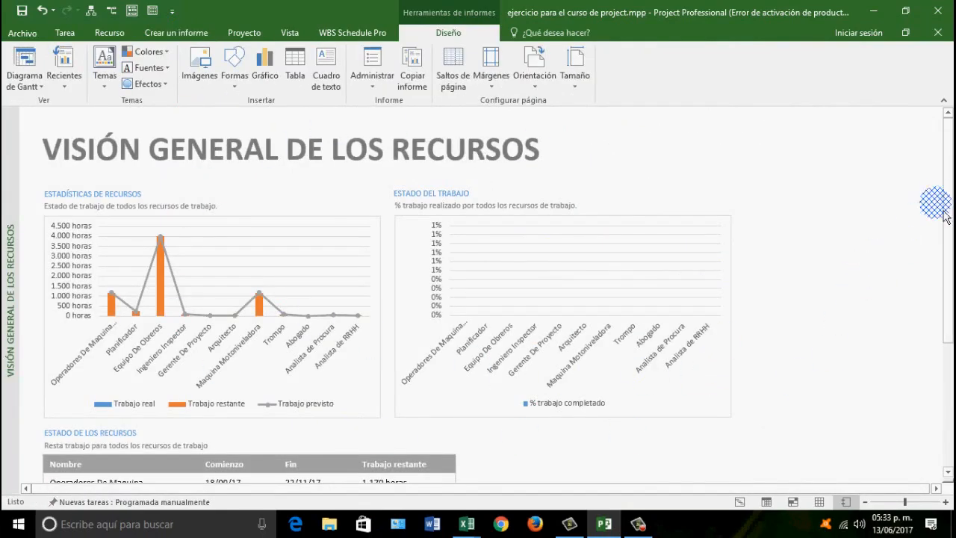
mouse_move(947, 200)
left_mouse_down()
mouse_move(947, 312)
mouse_move(946, 205)
left_mouse_up()
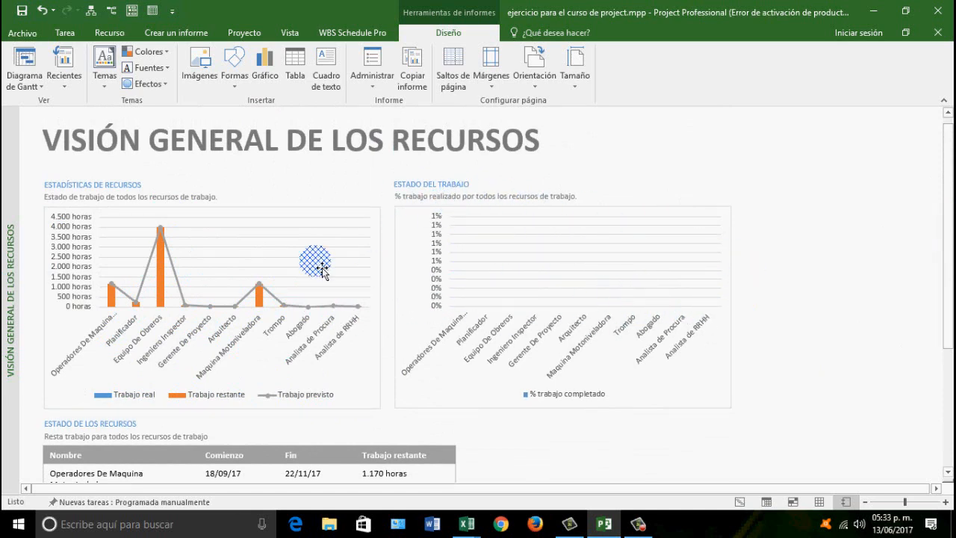
scroll(321, 269, "down", 6)
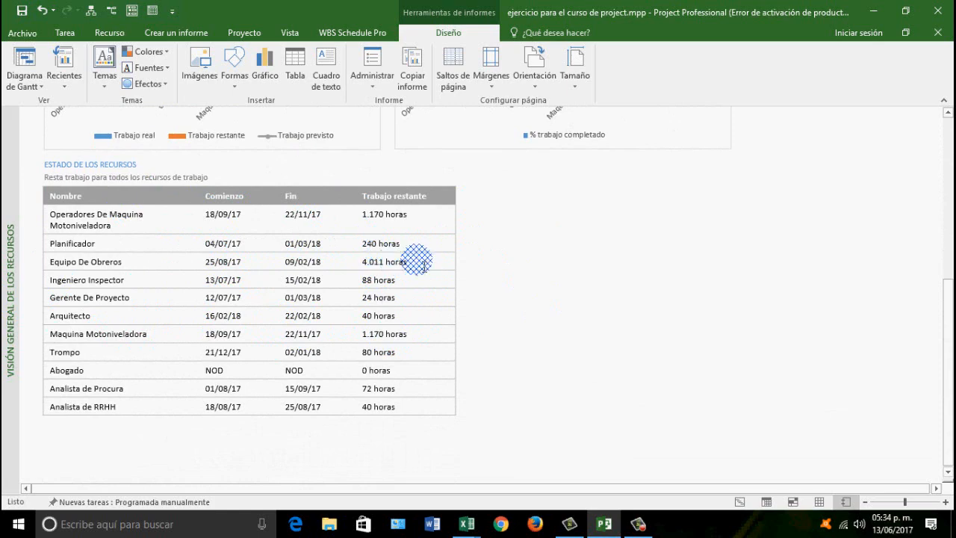
scroll(534, 280, "up", 3)
scroll(506, 296, "up", 4)
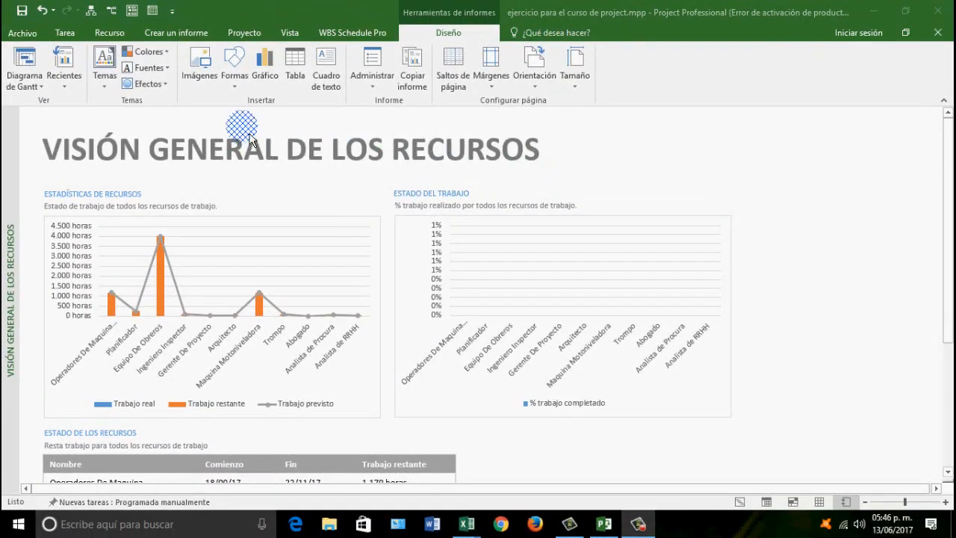
Create a blank report named "Informe gerencial del plan" and move its title box to the page's upper-left corner.
left_click(192, 38)
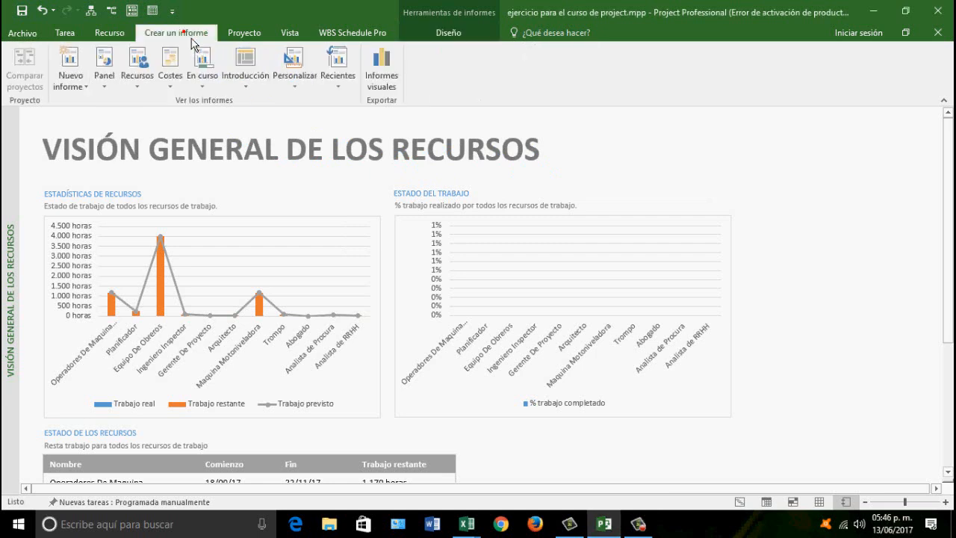
left_click(79, 75)
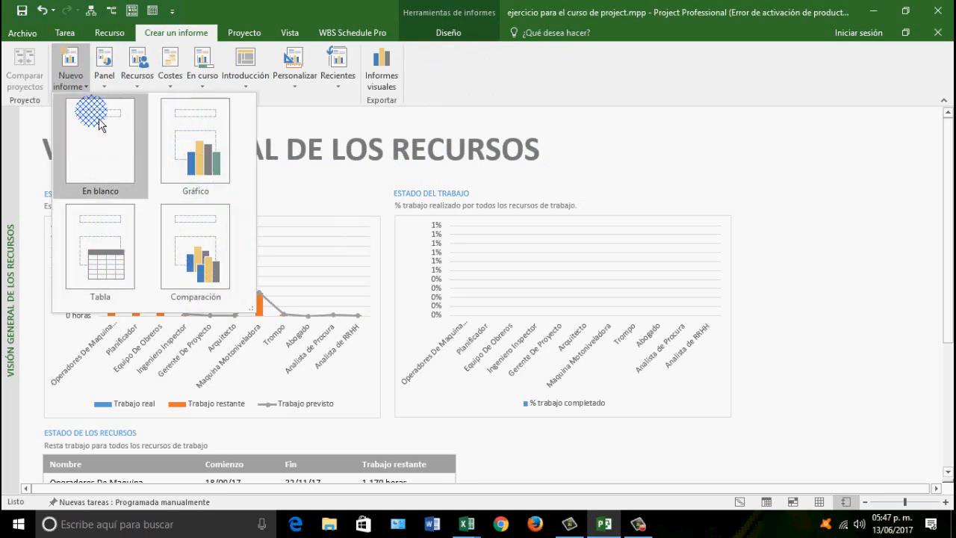
left_click(140, 136)
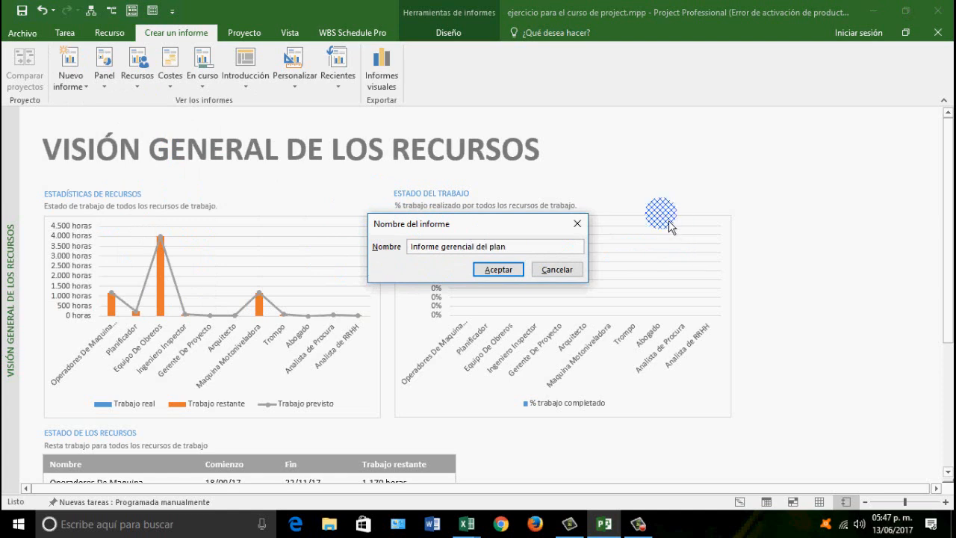
left_click(498, 270)
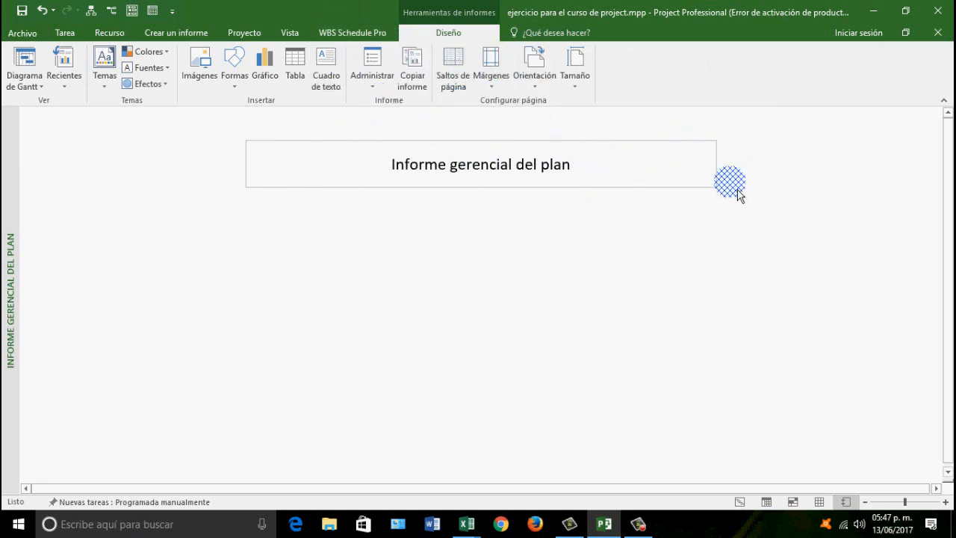
left_click(580, 176)
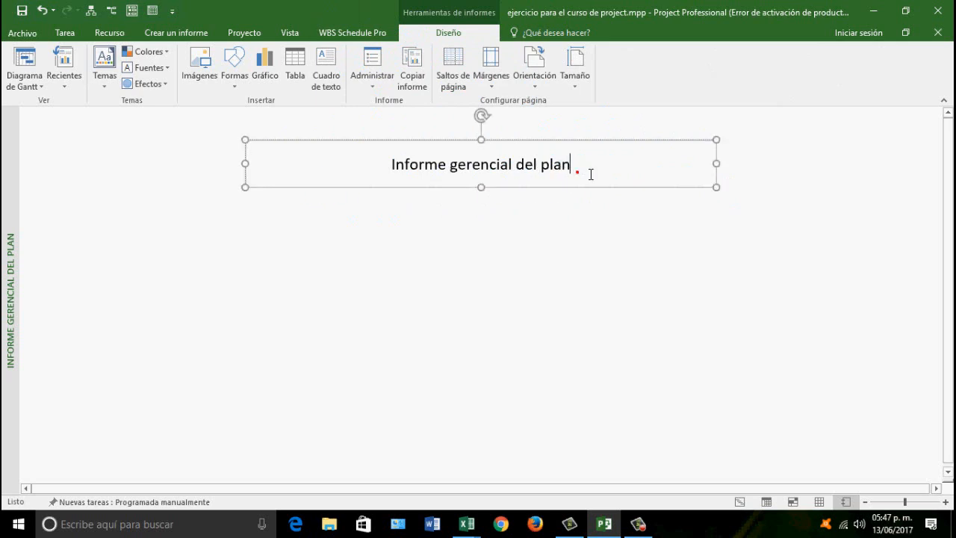
left_click_drag(587, 193, 390, 176)
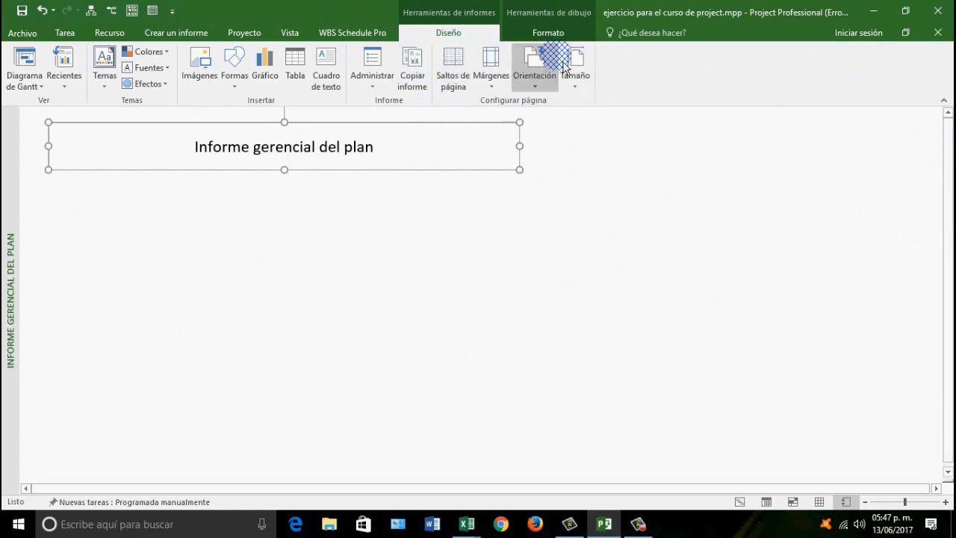
Set up the report page with Estrecho margins and Vertical orientation, choose its paper size, and show the page breaks.
left_click(489, 96)
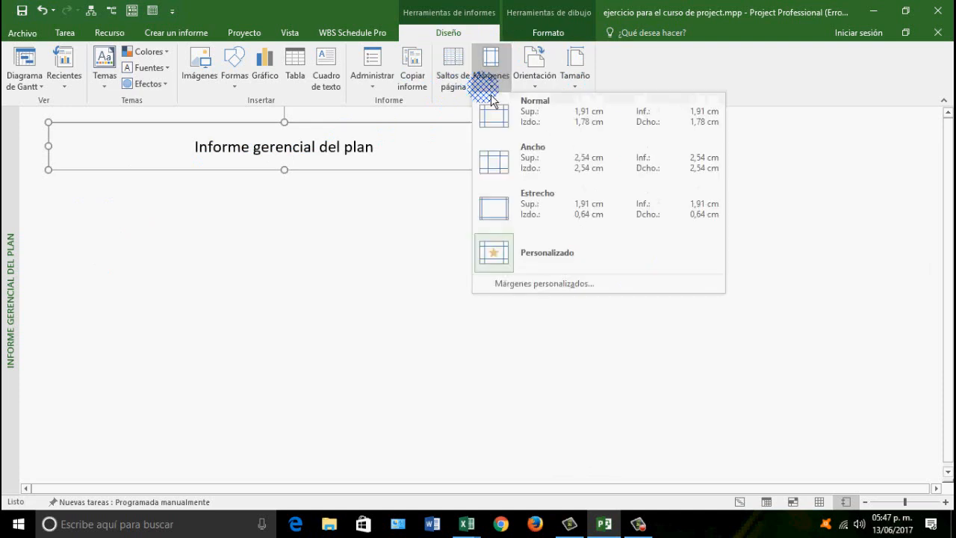
left_click(495, 209)
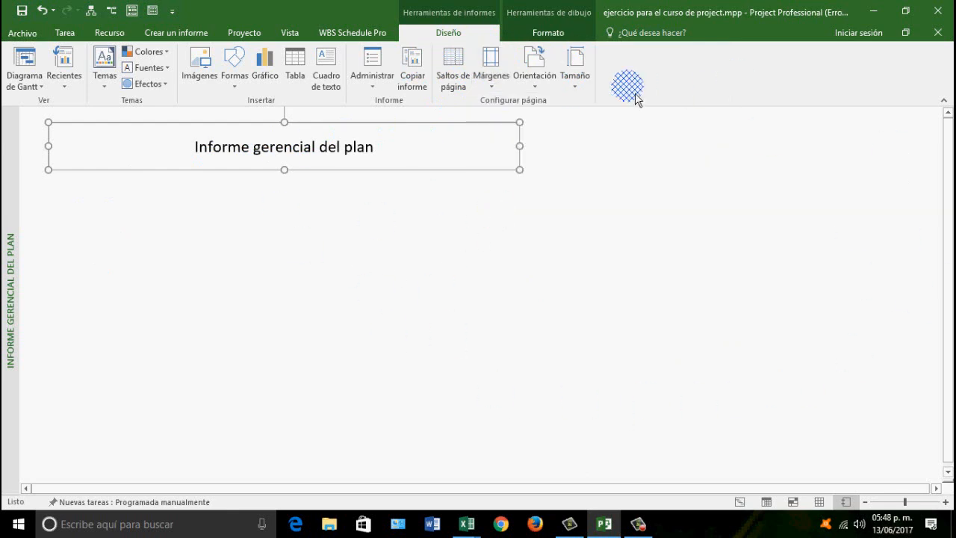
left_click(545, 93)
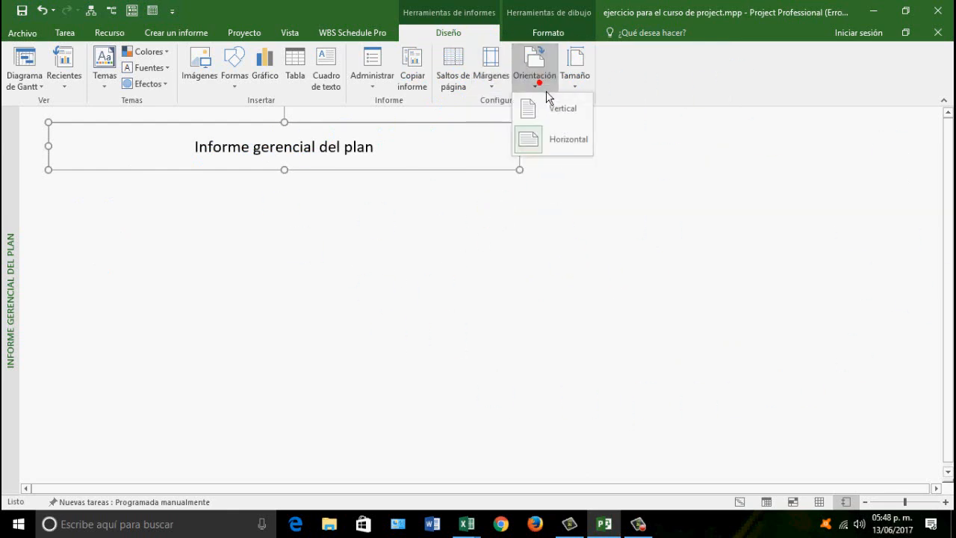
left_click(576, 136)
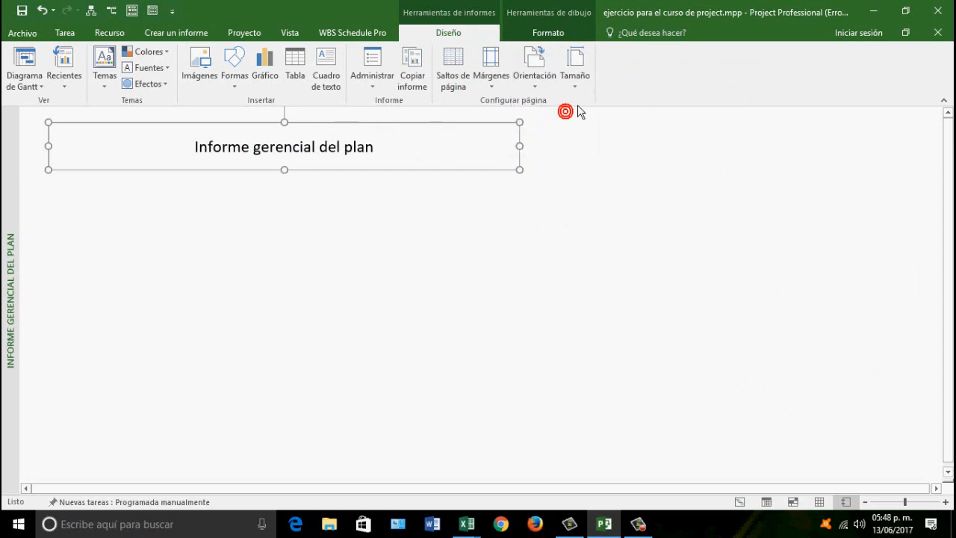
left_click(574, 86)
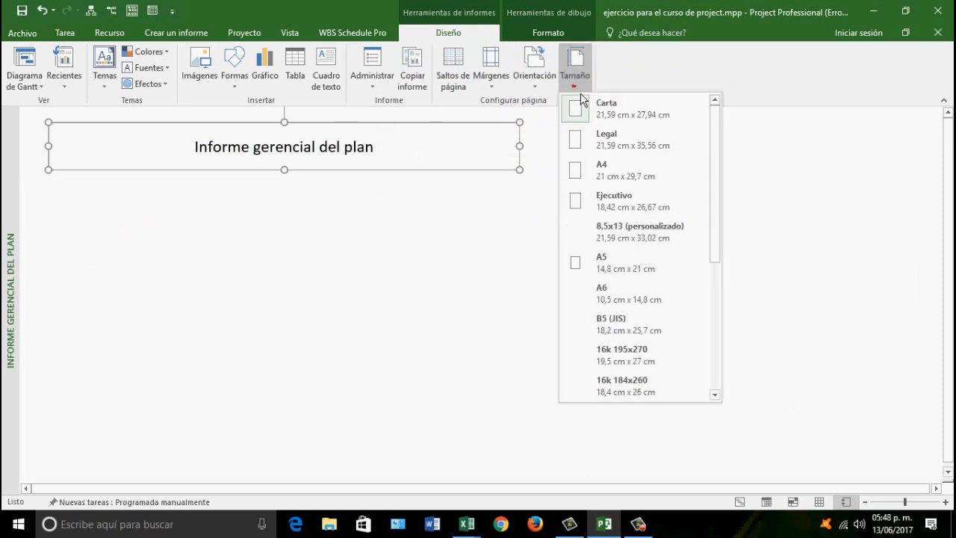
left_click(625, 146)
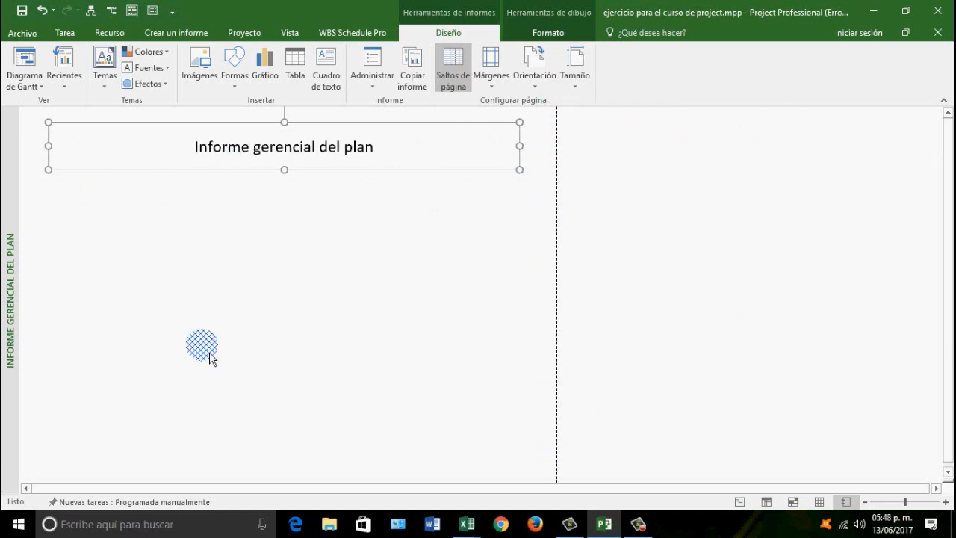
Examine where the page breaks fall in the report, from the title down to the page's lower edge and across adjacent pages.
scroll(481, 231, "down", 5)
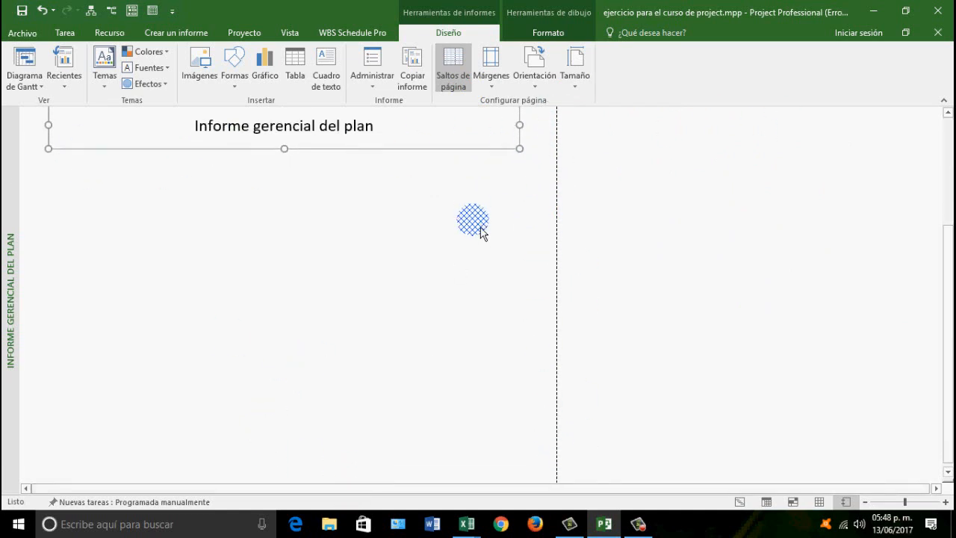
scroll(481, 235, "down", 2)
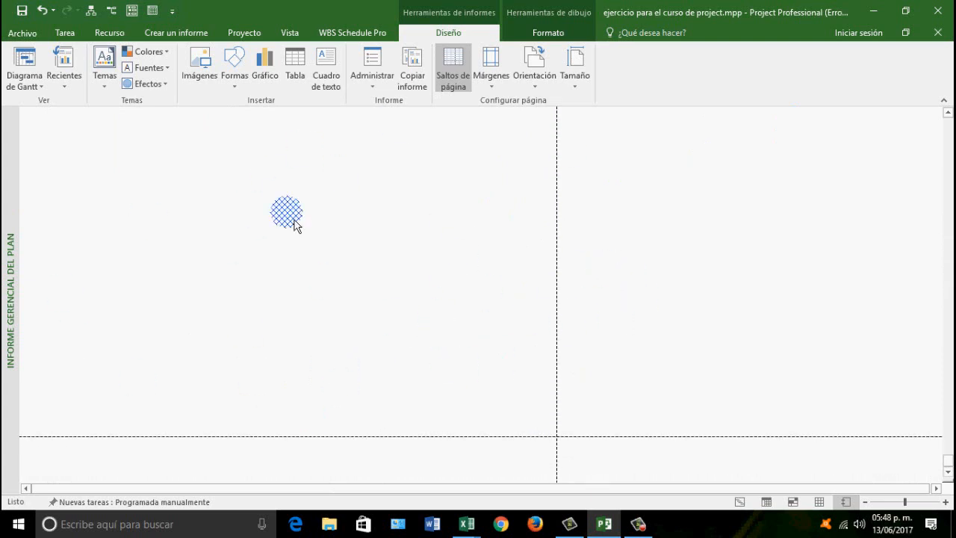
scroll(241, 250, "up", 1)
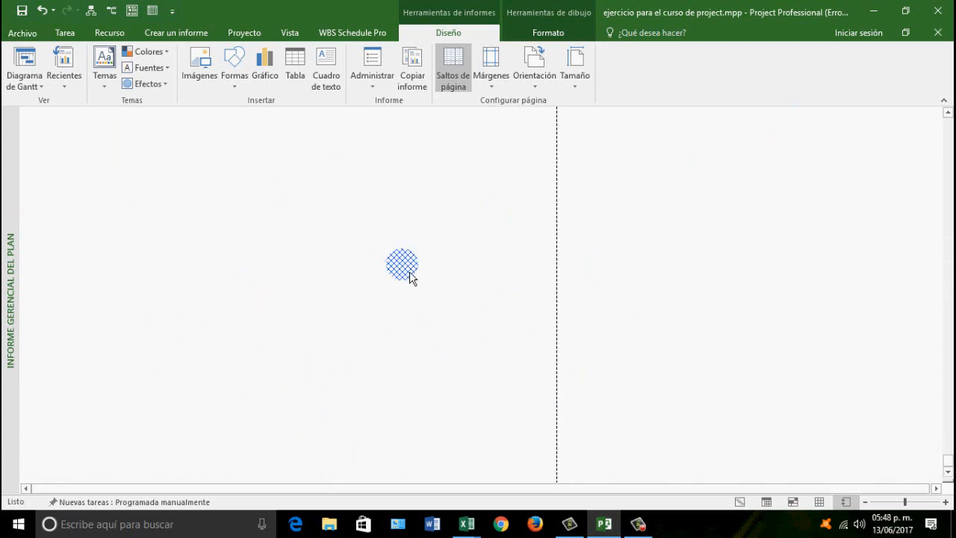
scroll(406, 267, "up", 2)
scroll(530, 177, "up", 1)
scroll(232, 333, "down", 3)
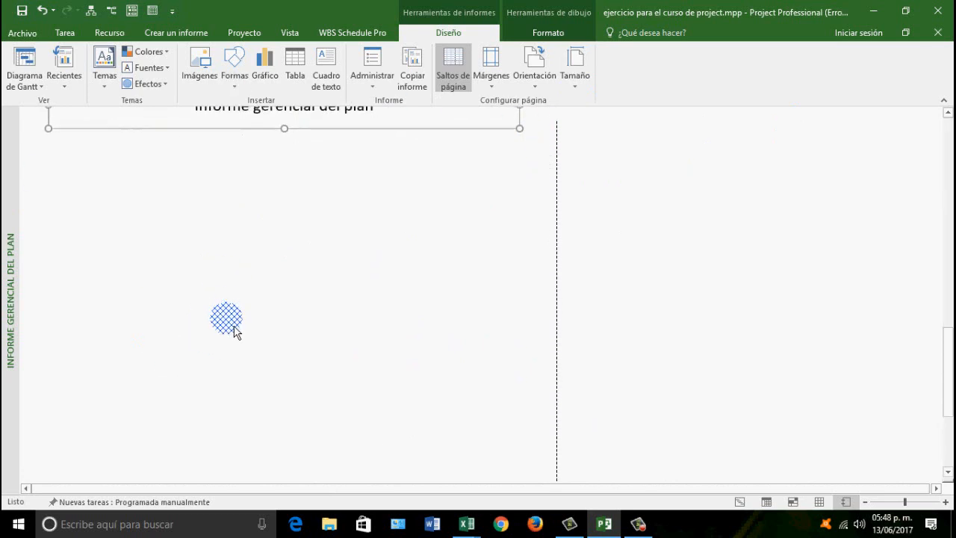
scroll(321, 366, "down", 2)
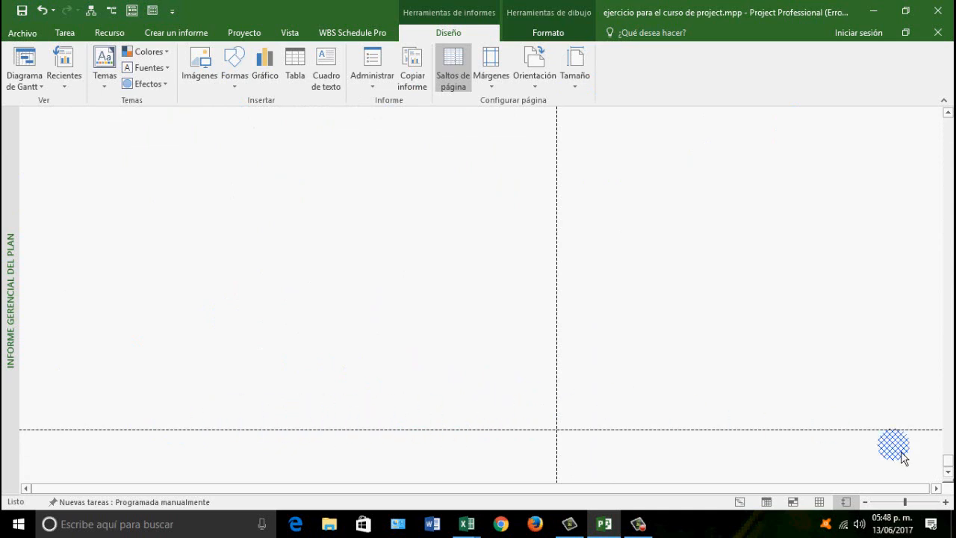
left_click(866, 502)
left_click(866, 502)
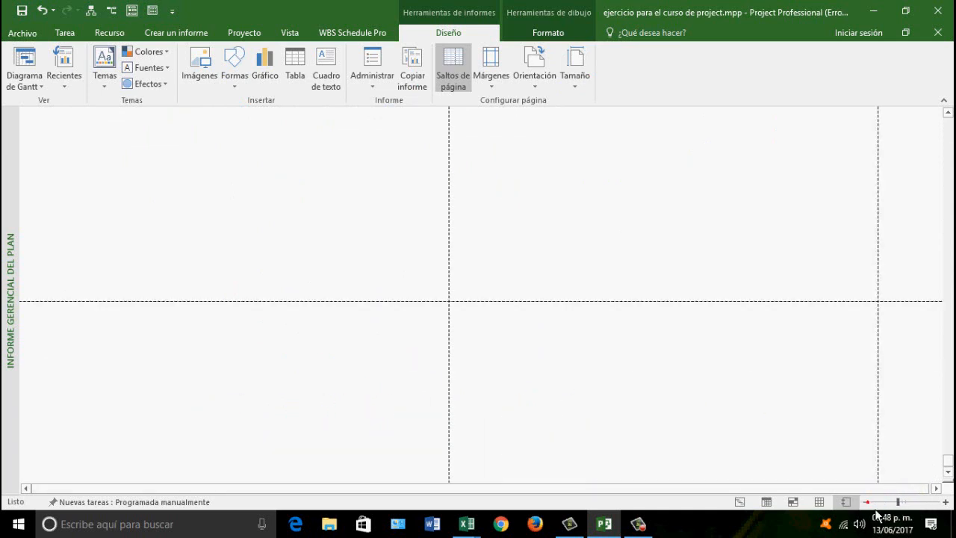
scroll(430, 218, "up", 2)
scroll(532, 217, "up", 5)
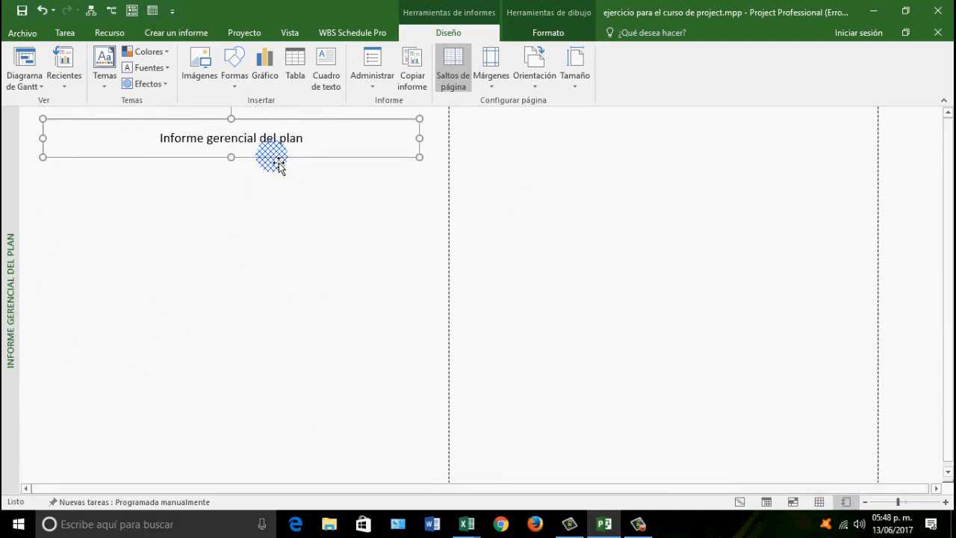
Nudge the report title box closer to the page's upper-left corner and format its text bold, dark blue, in the Dungeon font.
left_click_drag(274, 163, 269, 158)
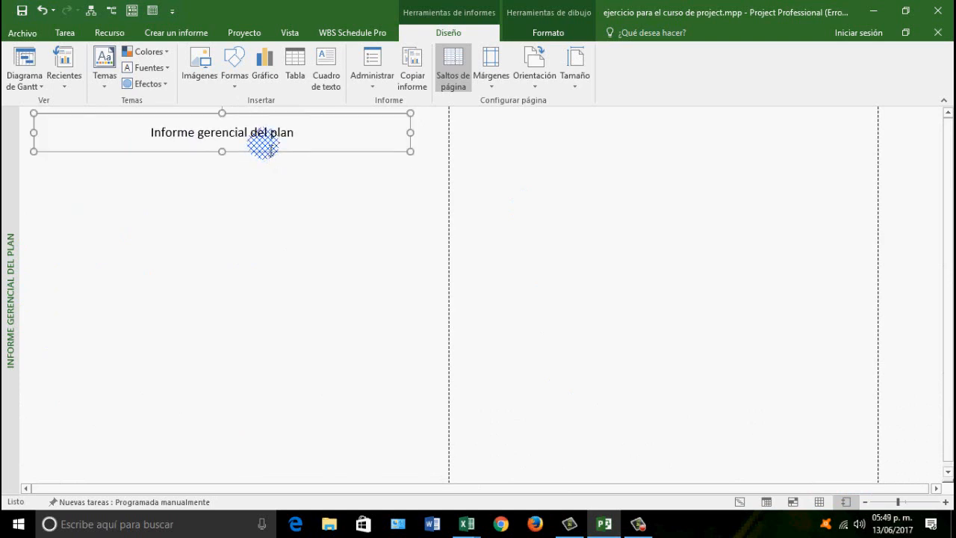
left_click(65, 33)
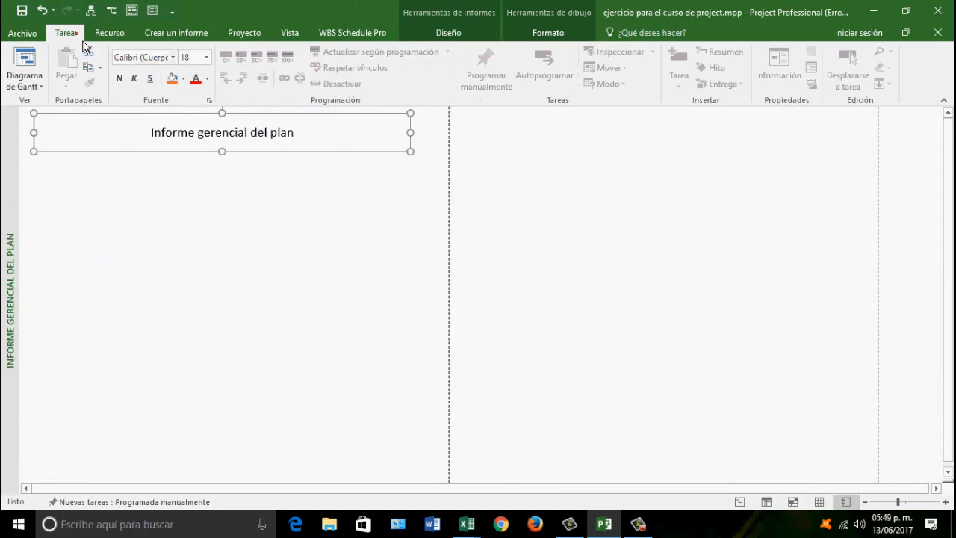
left_click(208, 81)
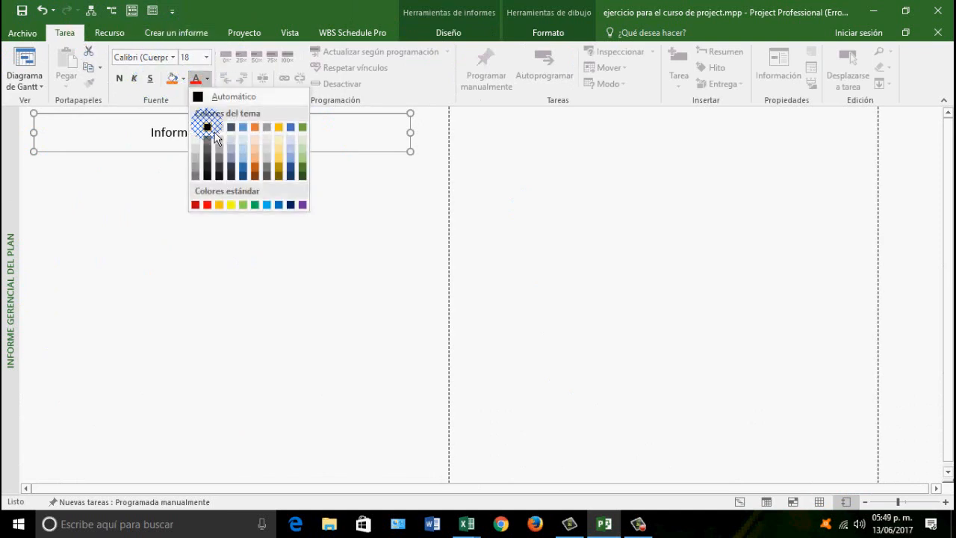
left_click(296, 177)
left_click(120, 80)
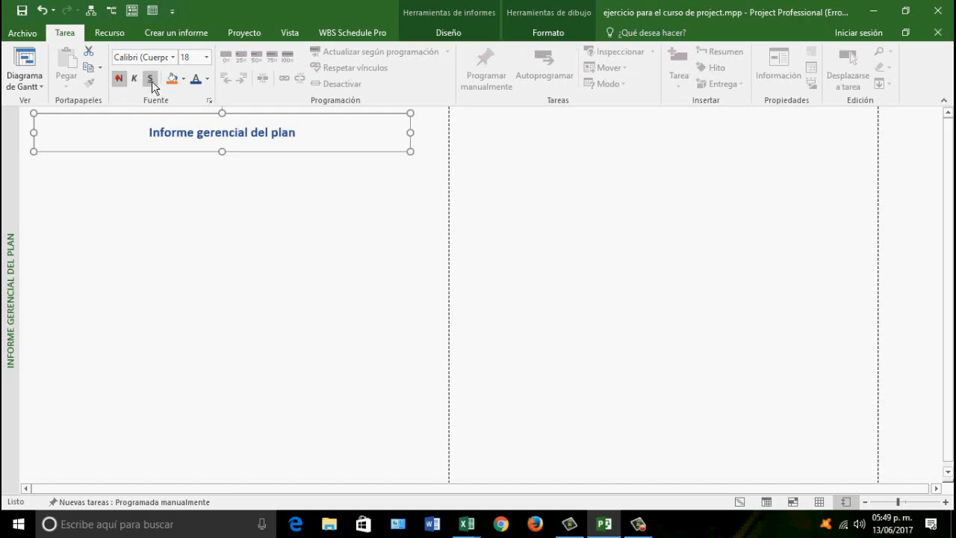
left_click(174, 57)
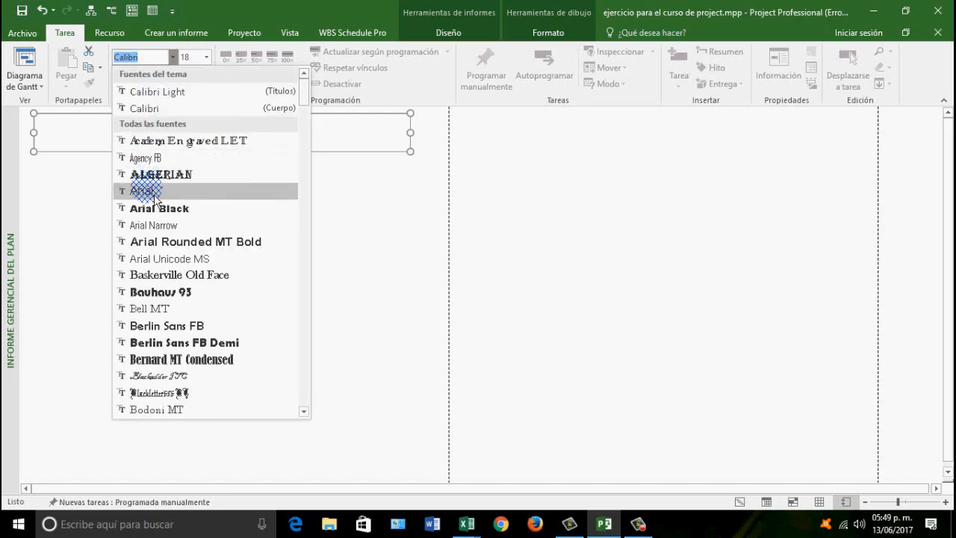
scroll(155, 198, "down", 15)
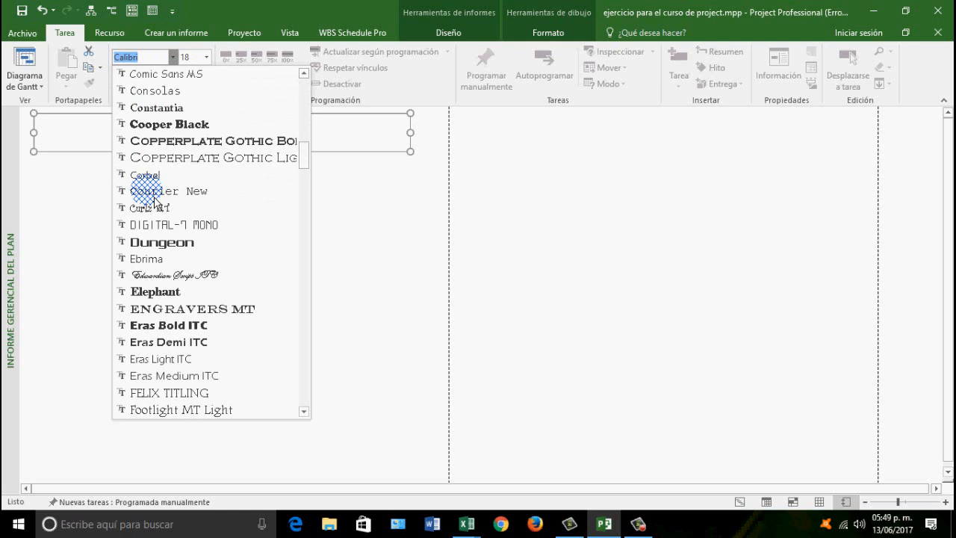
left_click(160, 242)
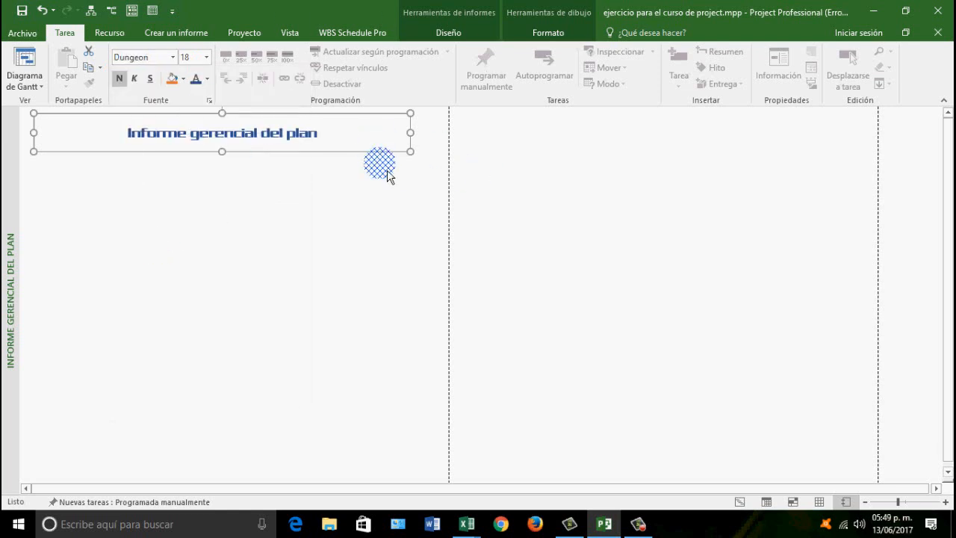
Reduce the title box's height so that it fits closely around its single line of text.
left_click(329, 170)
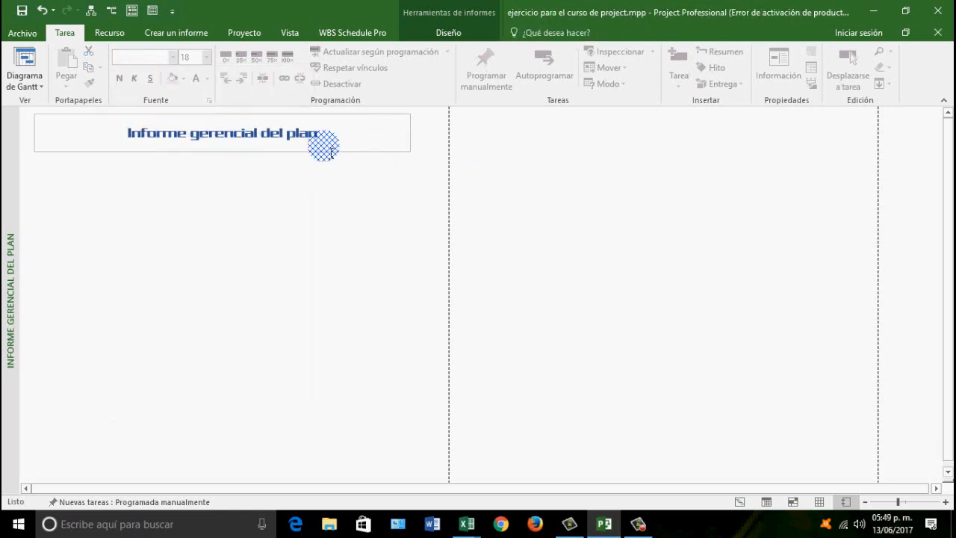
left_click(325, 151)
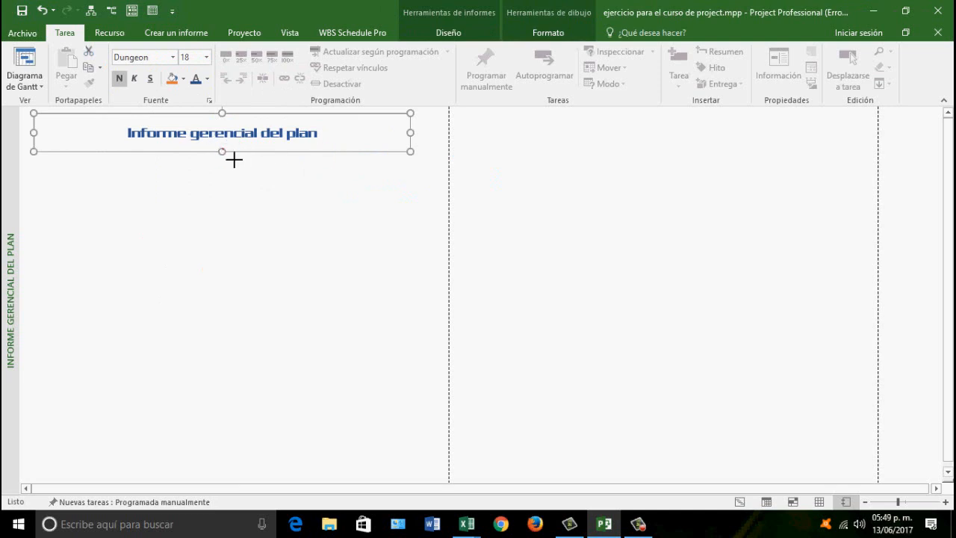
left_click_drag(233, 159, 234, 142)
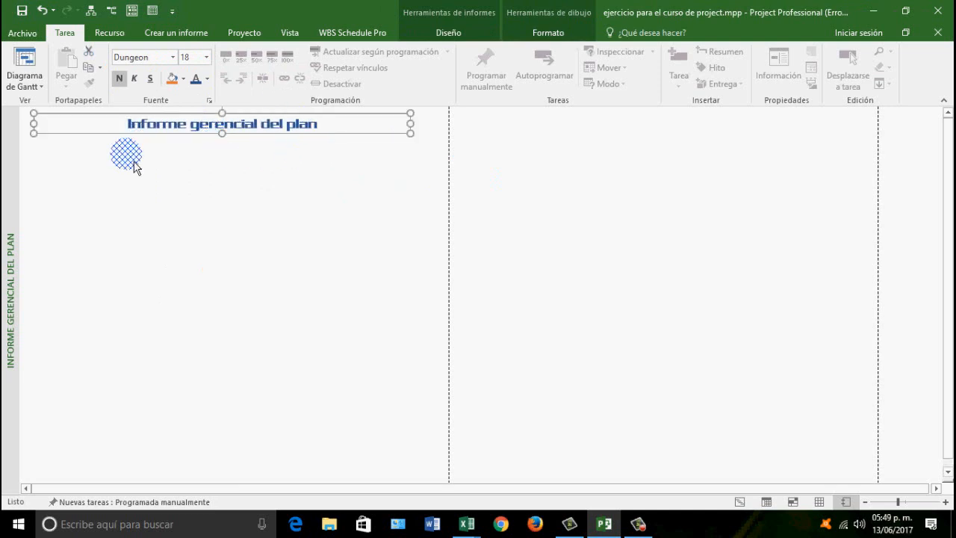
left_click(209, 177)
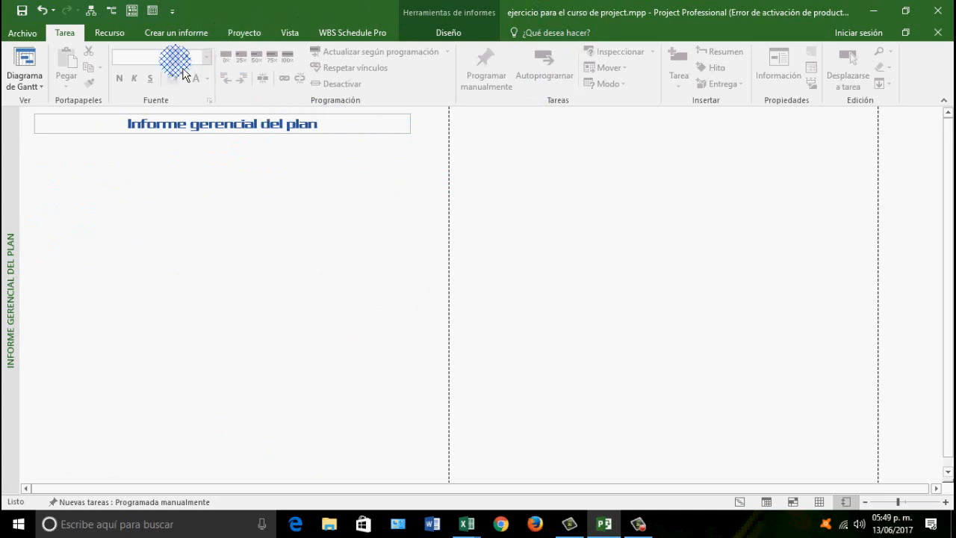
Insert a Columna agrupada chart and place it just below the report title, inside the first page.
left_click(440, 32)
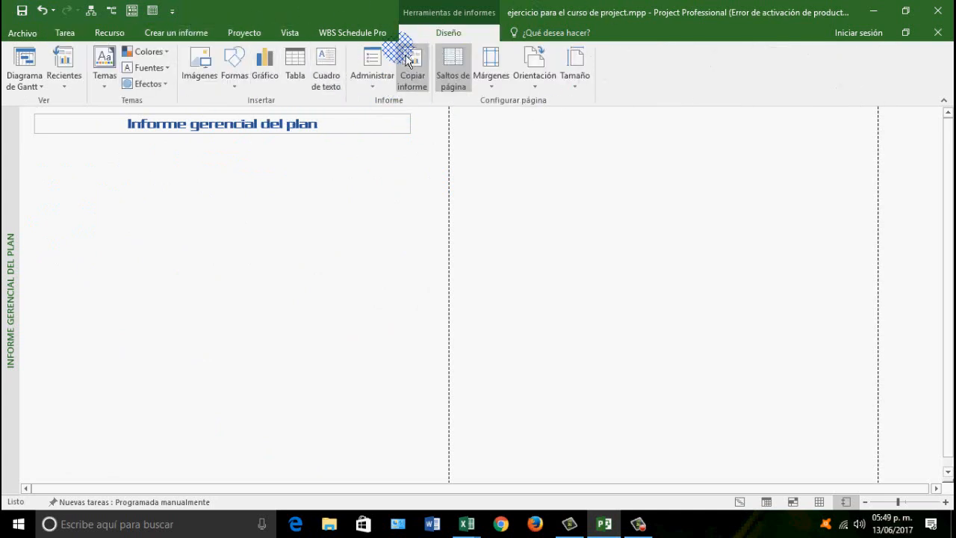
left_click(267, 81)
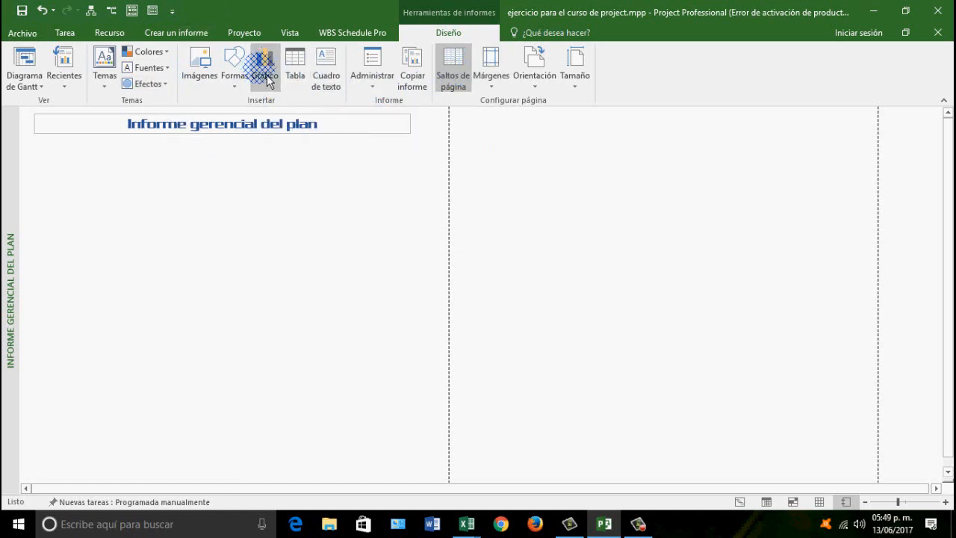
mouse_move(489, 246)
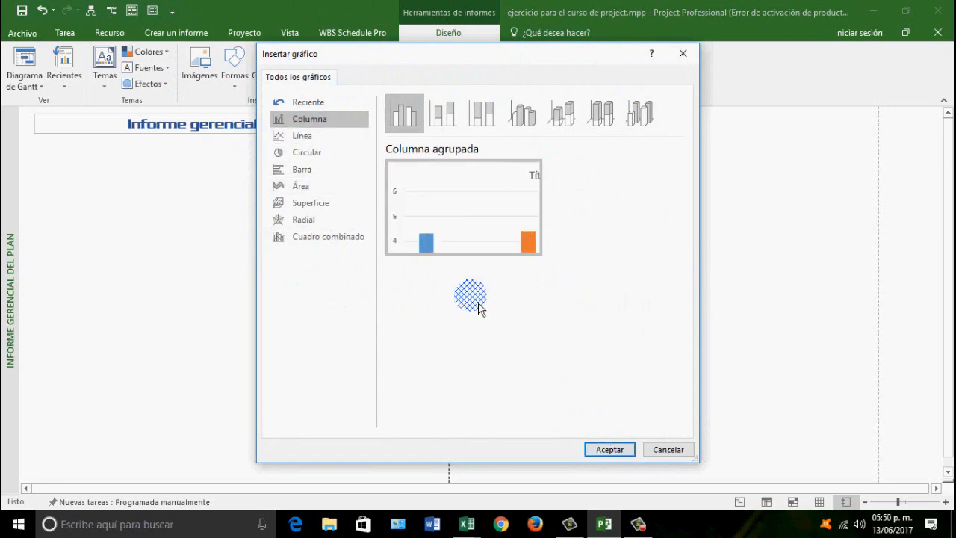
left_click(610, 448)
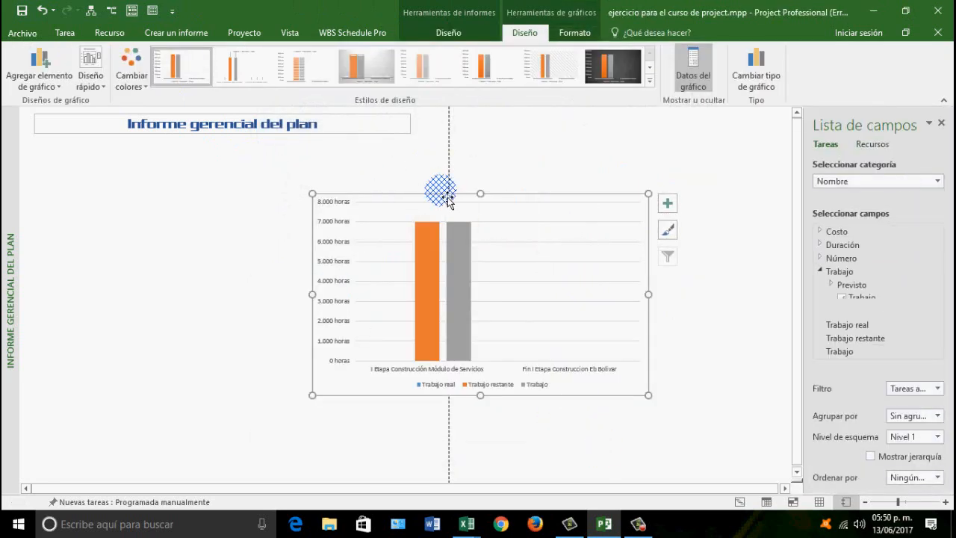
left_click_drag(447, 201, 186, 155)
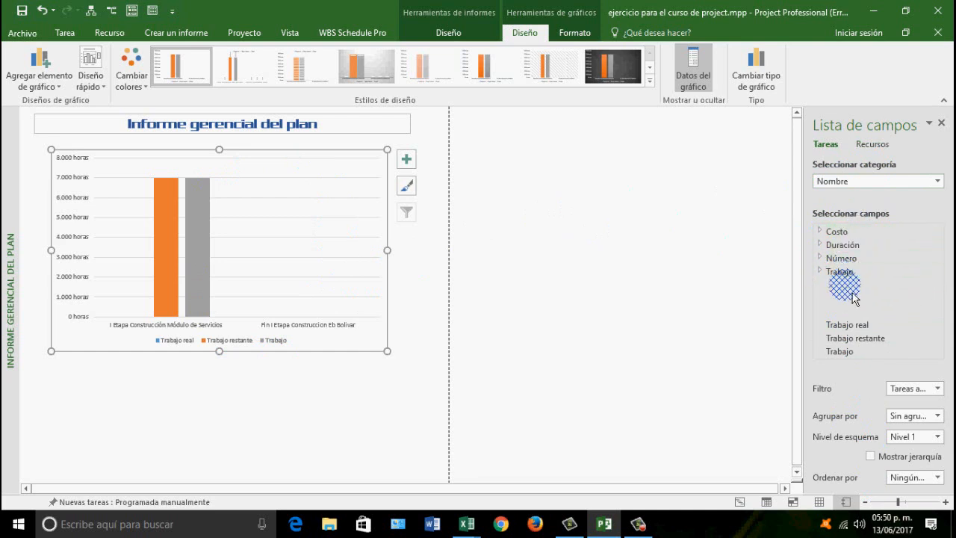
Remove the Trabajo, Trabajo real and Trabajo restante fields from the column chart and delete the emptied chart.
left_click(820, 272)
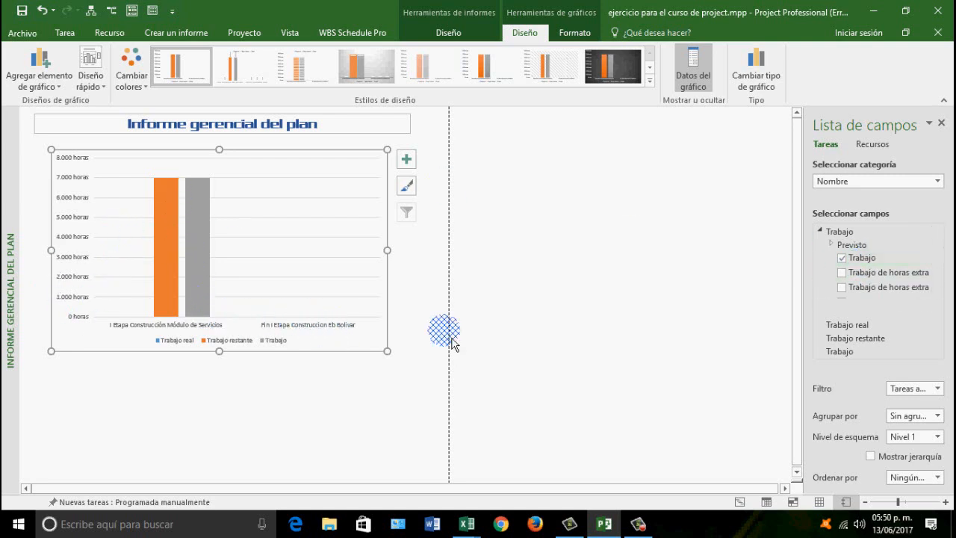
left_click(842, 258)
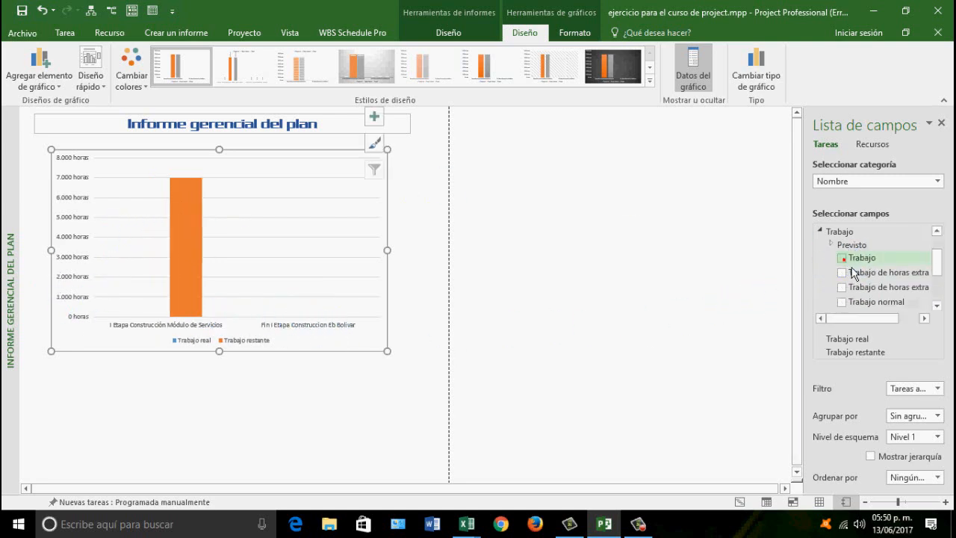
scroll(938, 280, "down", 2)
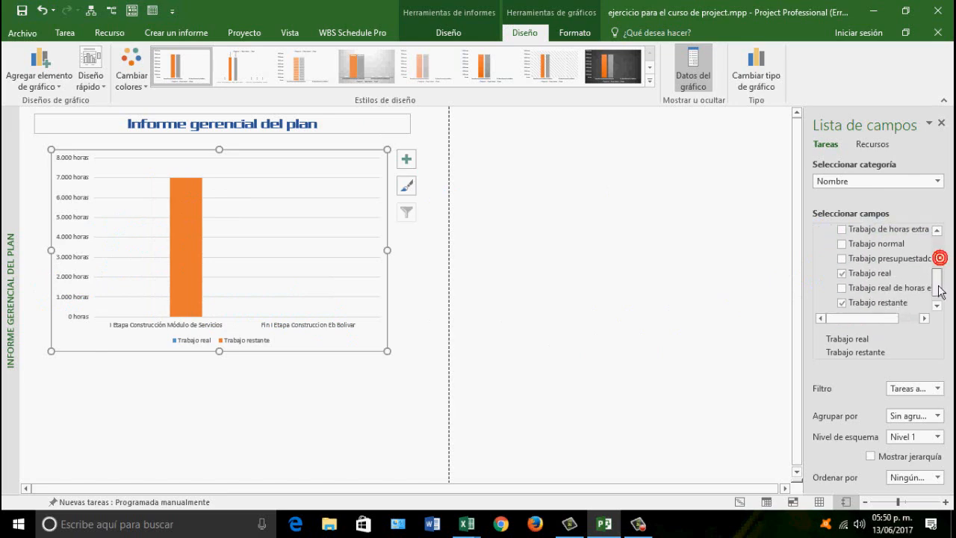
left_click(842, 274)
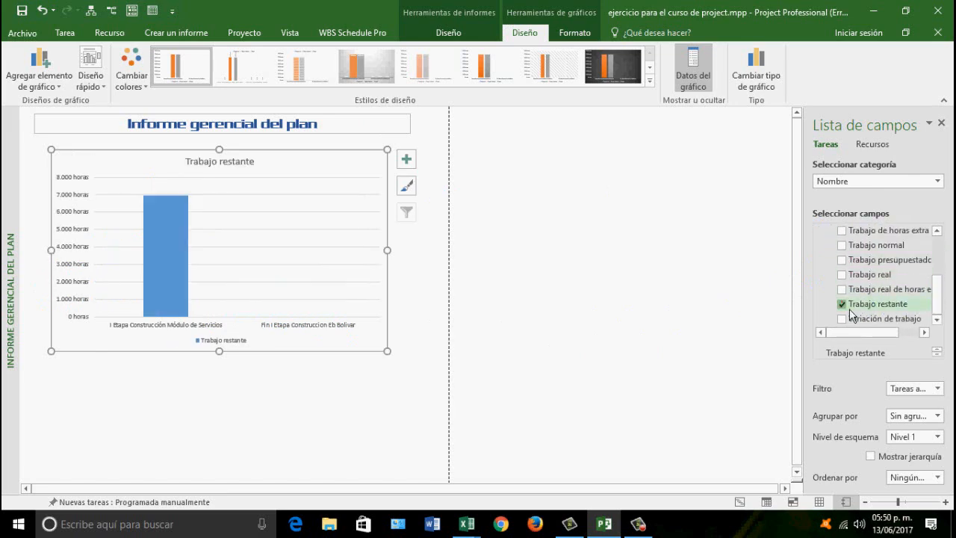
left_click(842, 303)
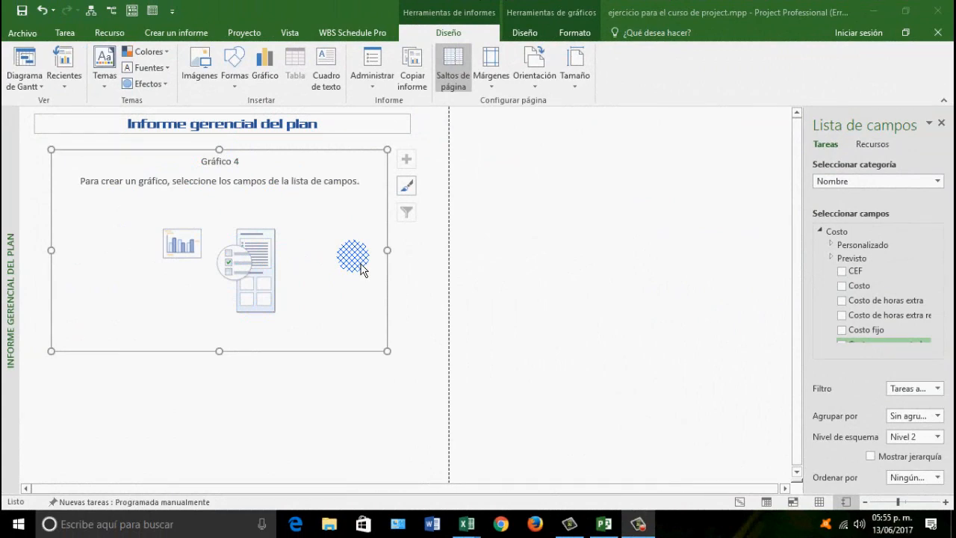
key("Delete")
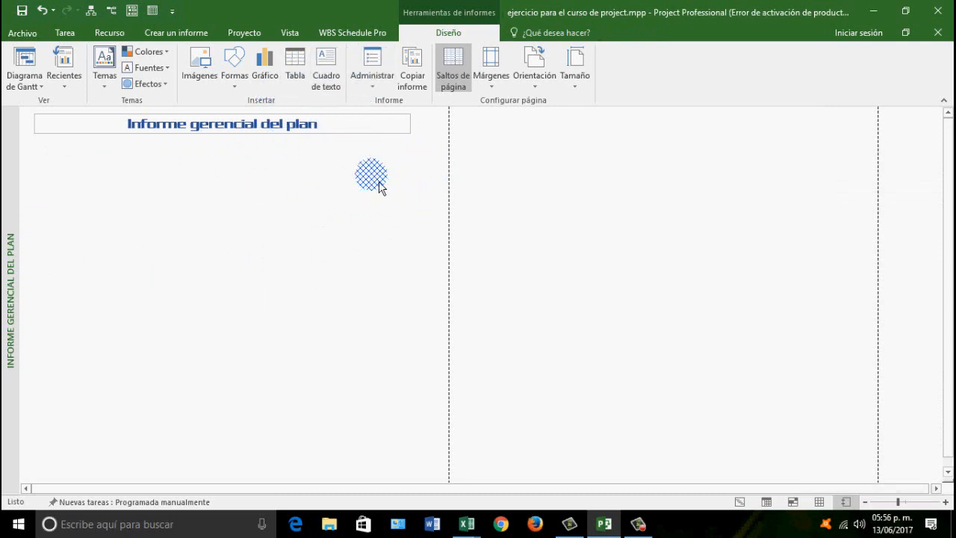
Open the Flujo de caja cost report and copy its chart of Costo and Costo acumulado.
left_click(172, 38)
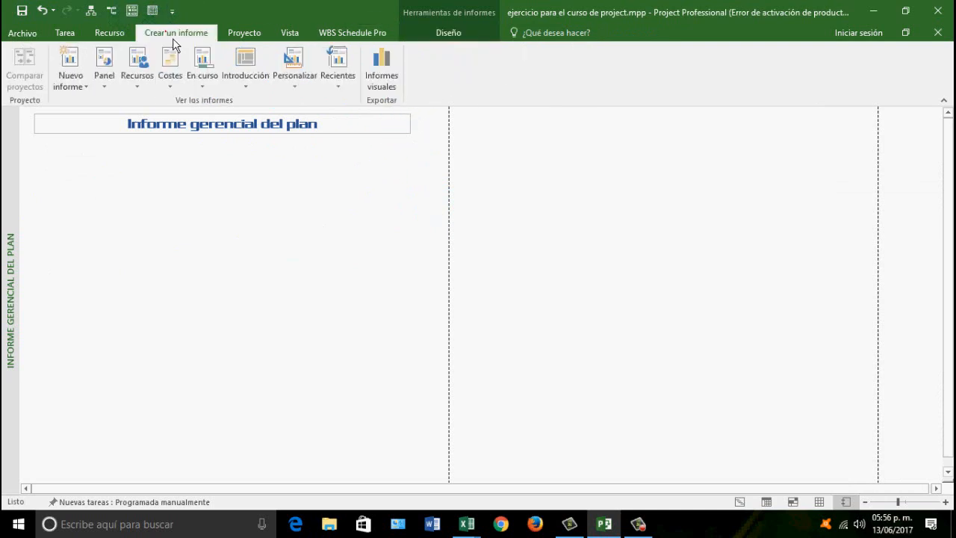
left_click(175, 82)
left_click(190, 98)
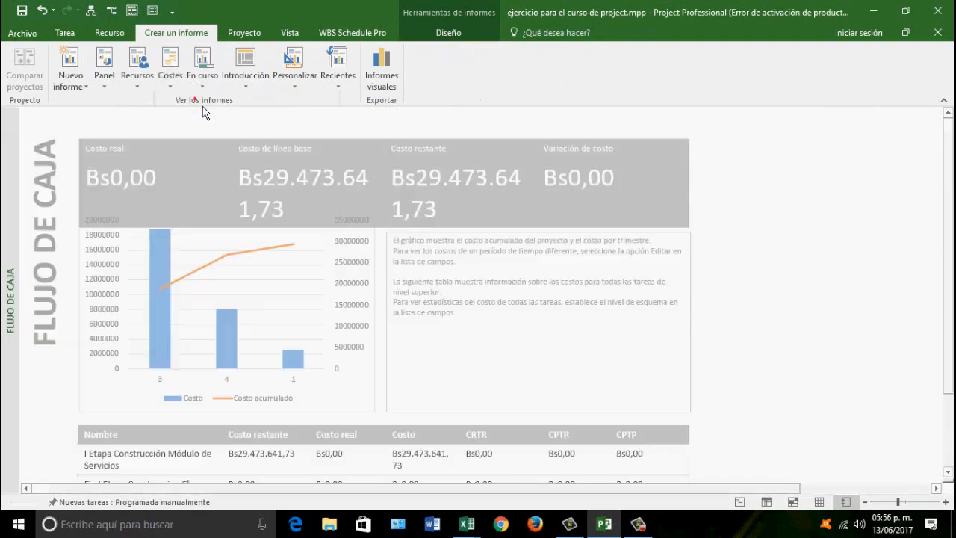
left_click(360, 402)
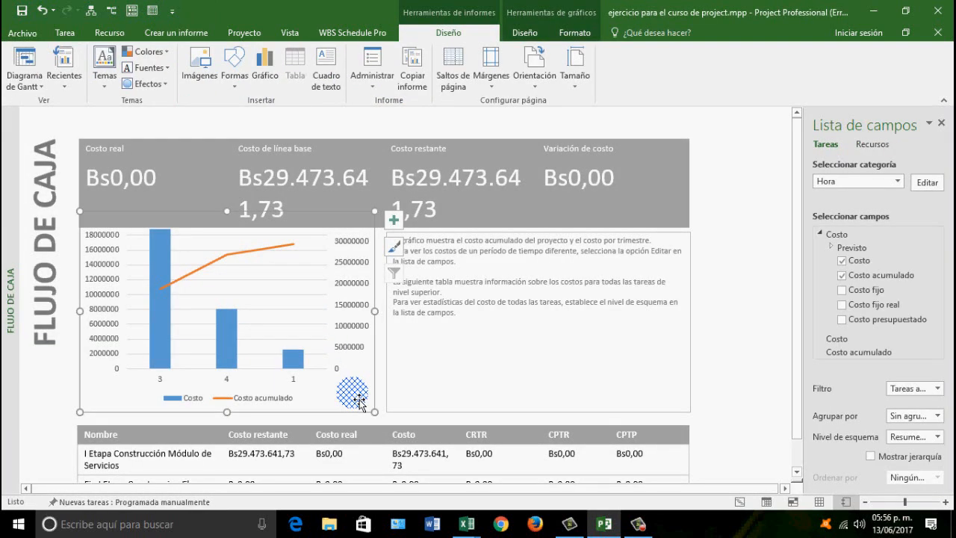
left_click(394, 219)
right_click(380, 267)
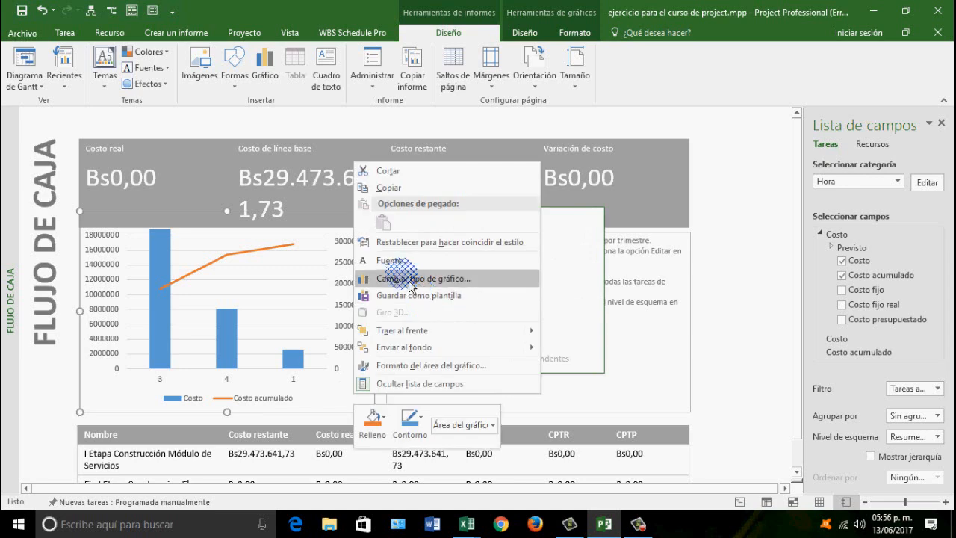
left_click(373, 186)
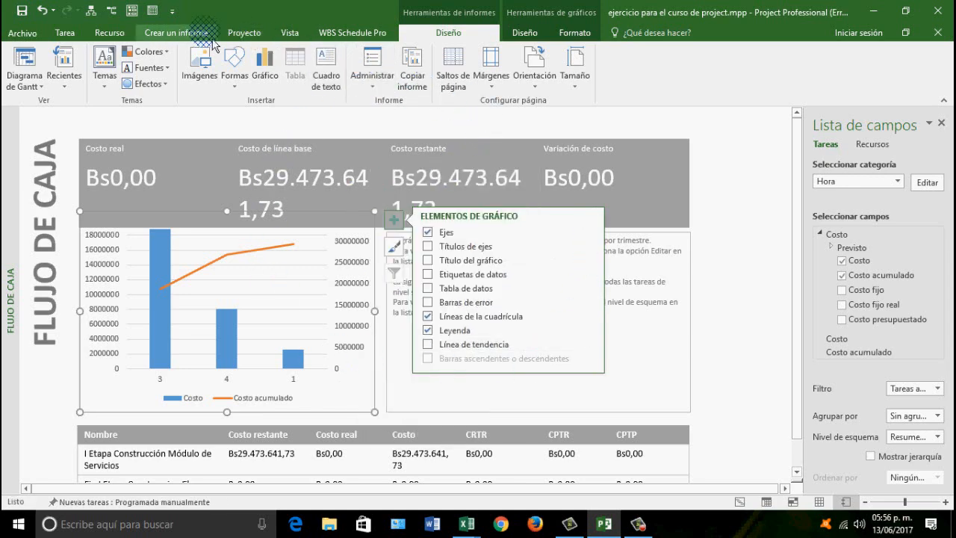
Paste the copied cost chart into the custom report Informe gerencial del plan, directly below the title, and widen it to match the title box.
left_click(186, 33)
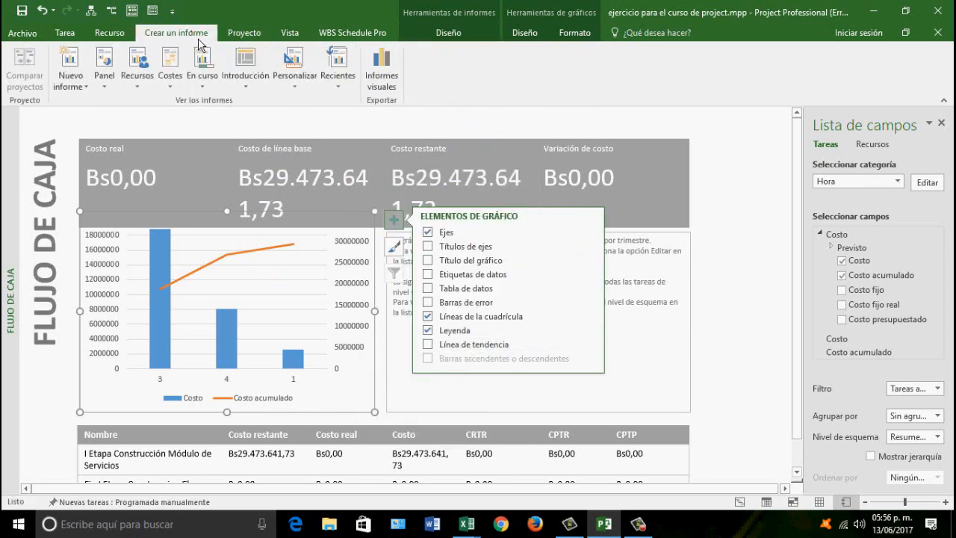
left_click(297, 80)
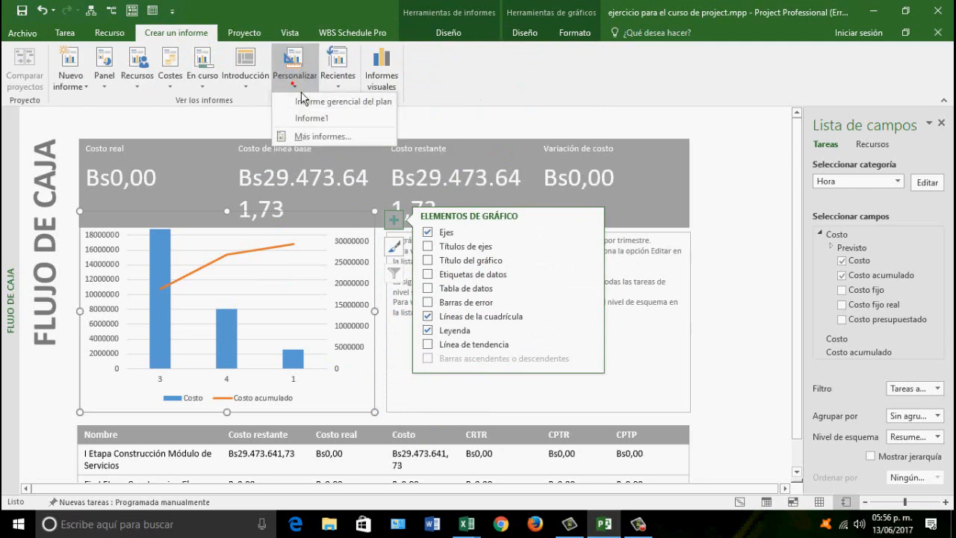
left_click(379, 108)
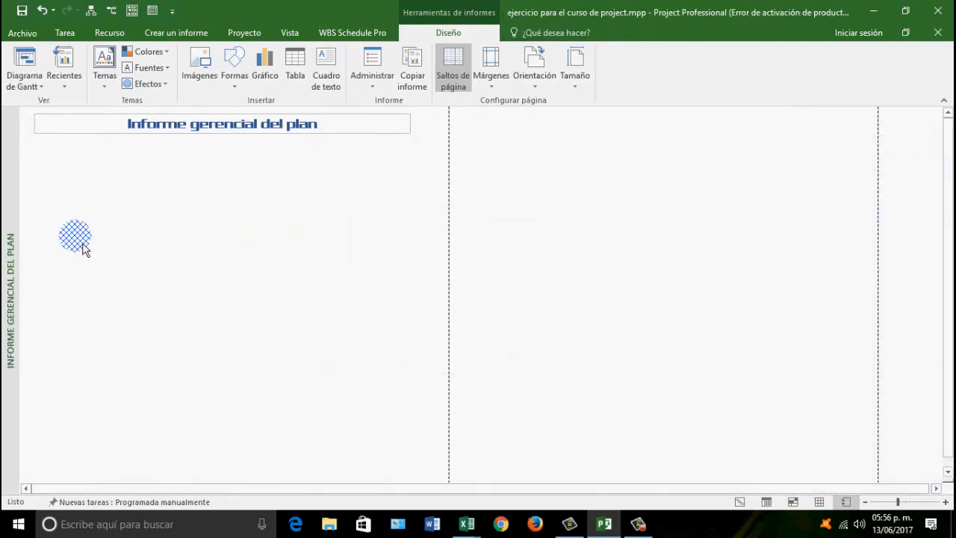
right_click(190, 212)
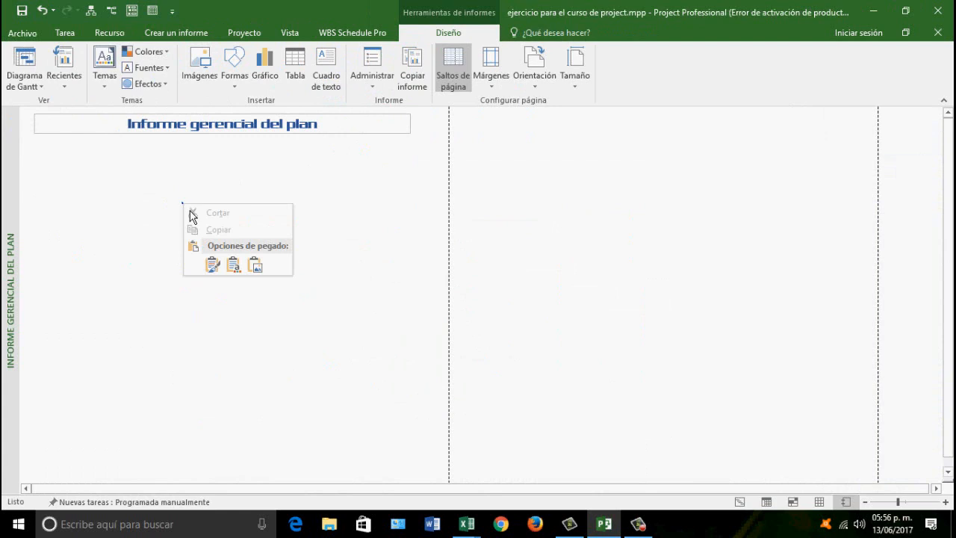
left_click(219, 266)
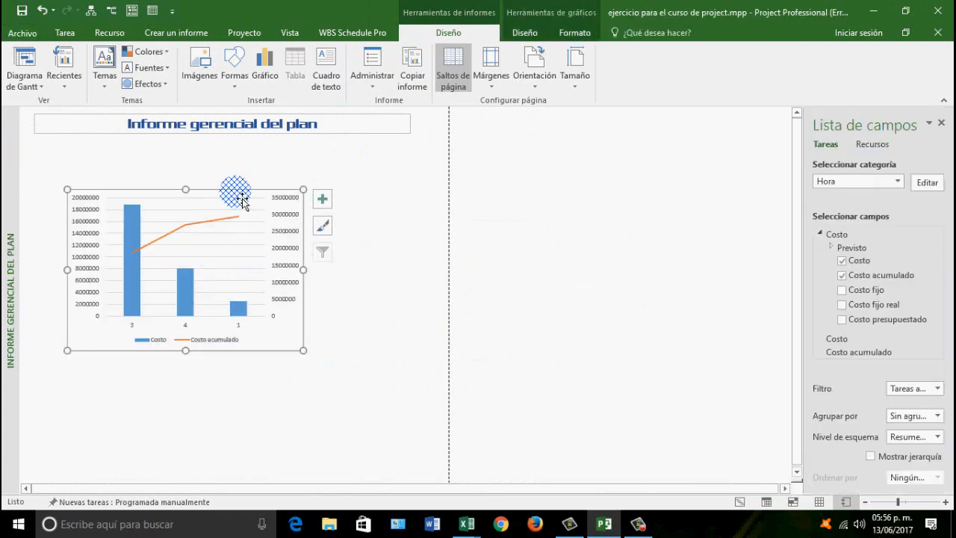
left_click_drag(241, 197, 211, 145)
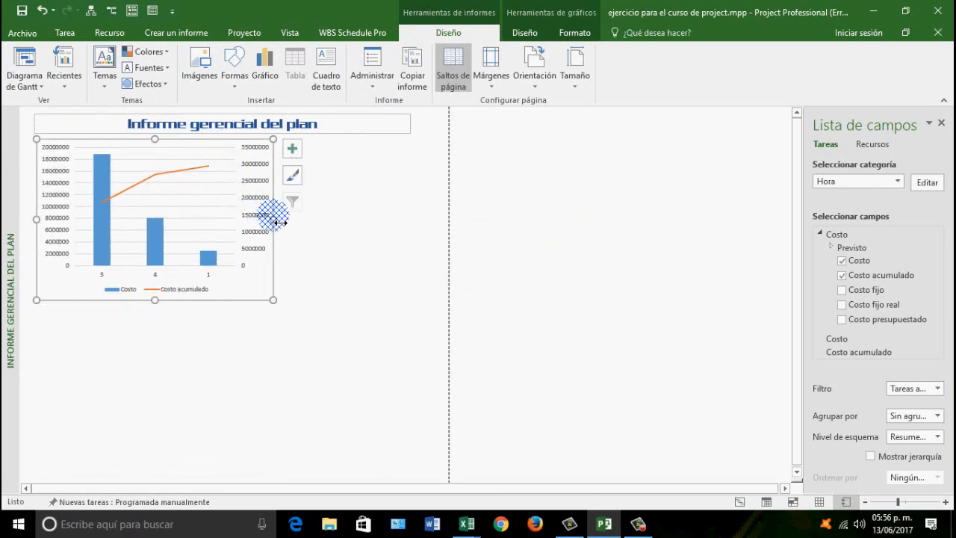
mouse_move(280, 221)
left_mouse_down()
mouse_move(424, 238)
mouse_move(418, 233)
left_mouse_up()
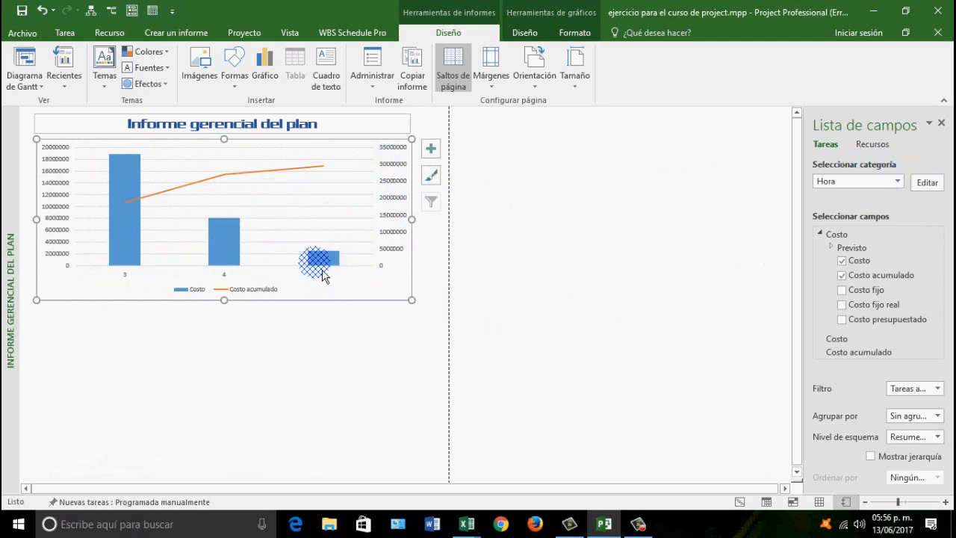
Set the cost chart's timescale to Meses with the enero 2009 date format and apply the dark-background chart style.
left_click(933, 187)
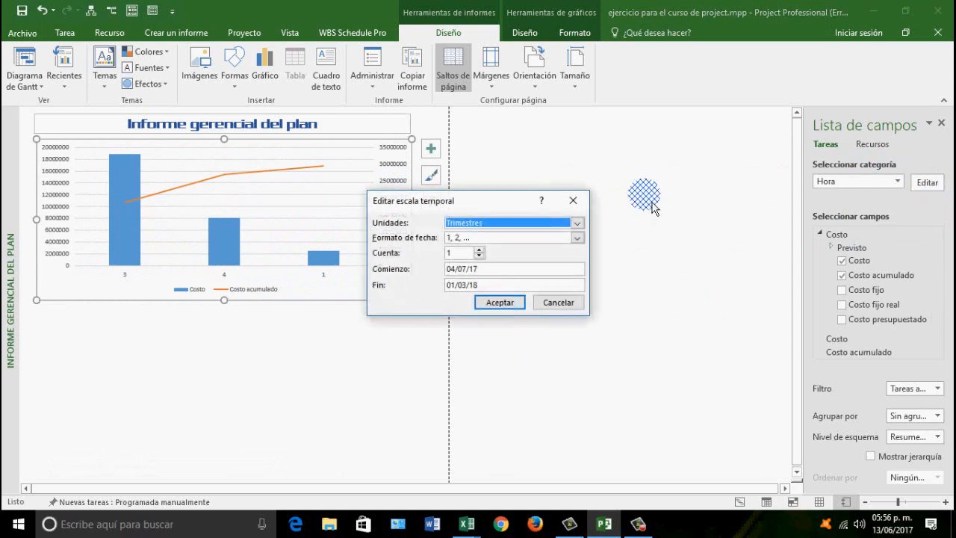
left_click(575, 222)
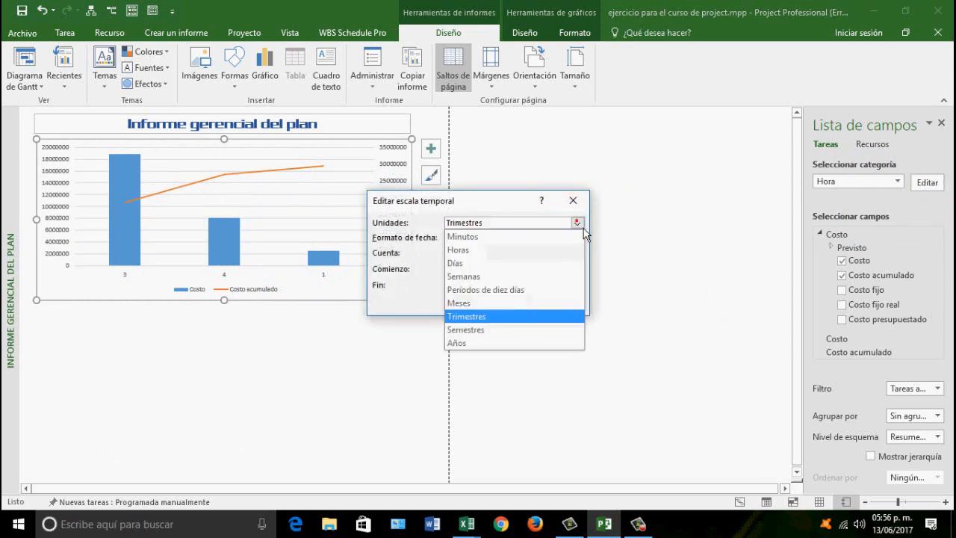
left_click(478, 302)
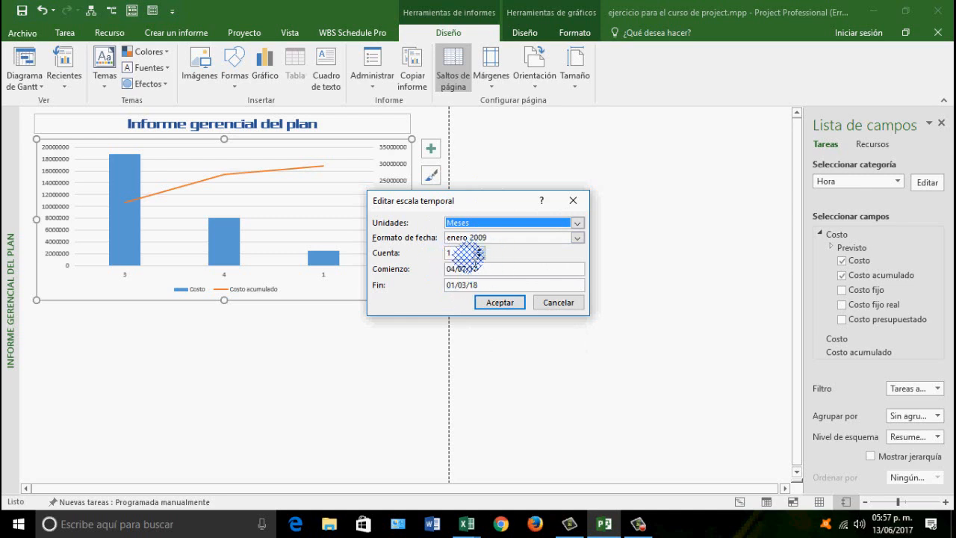
left_click(498, 302)
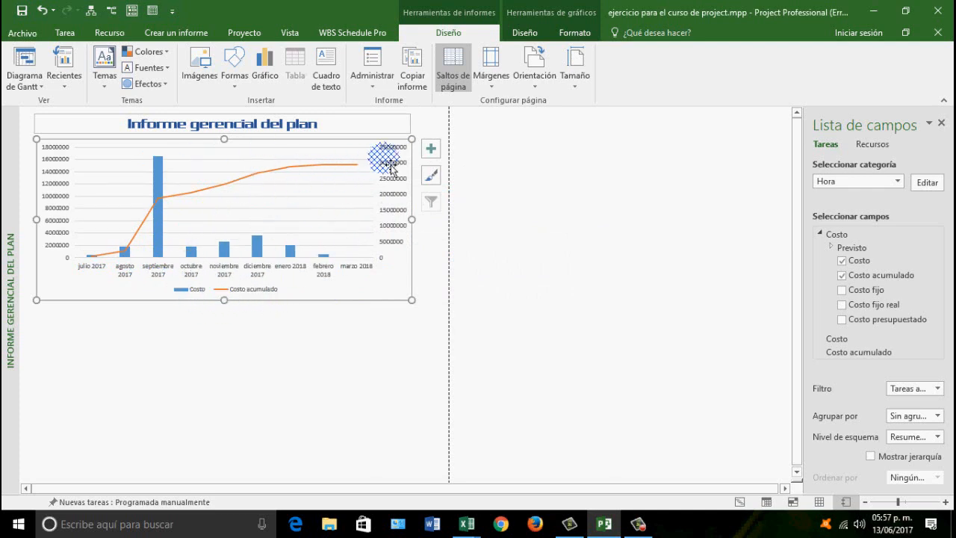
left_click(524, 35)
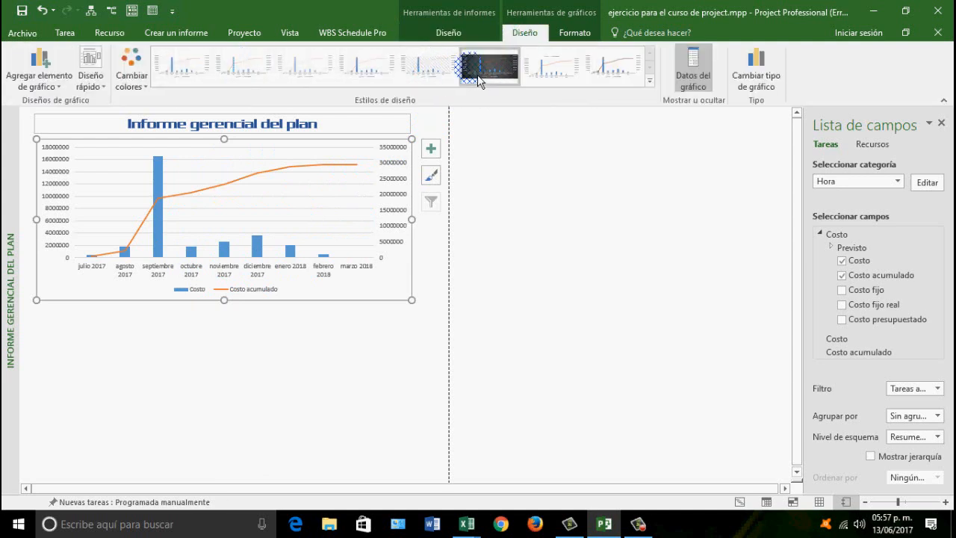
left_click(486, 73)
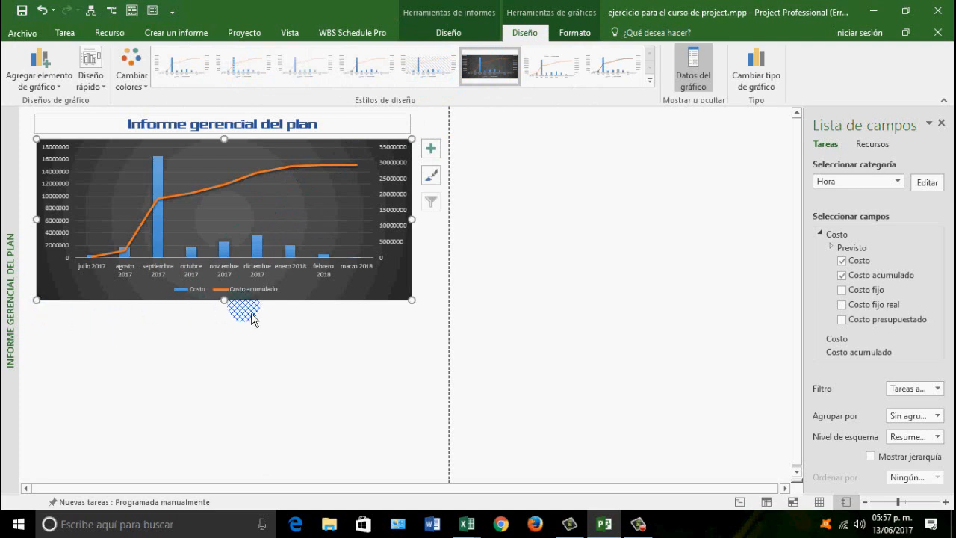
Try quick layouts with a data table, a side legend and a bottom legend on the cost chart.
left_click(105, 100)
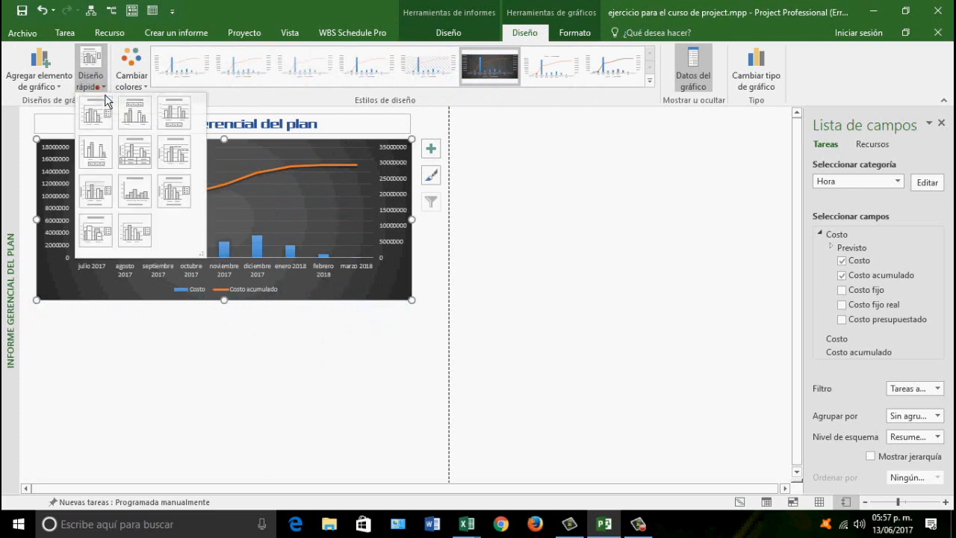
left_click(148, 166)
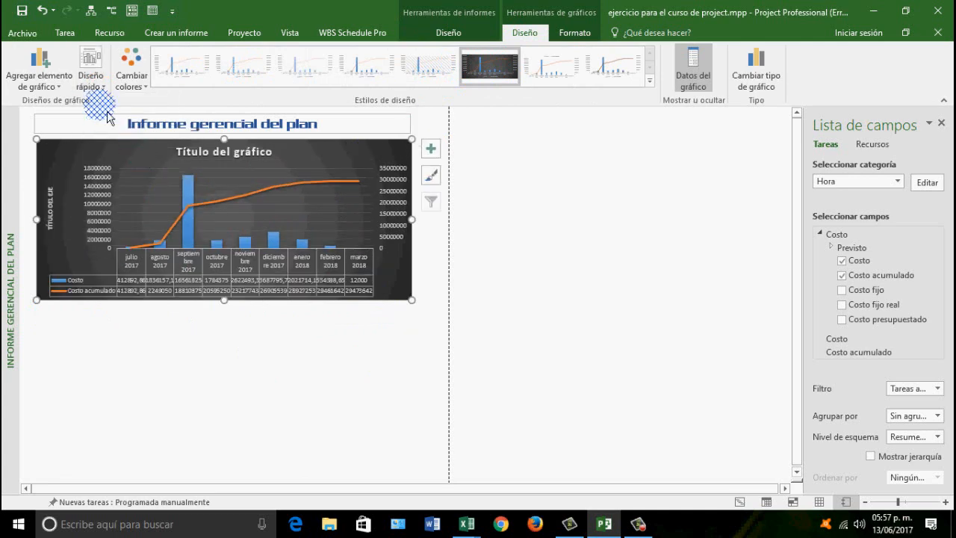
left_click(91, 83)
left_click(101, 112)
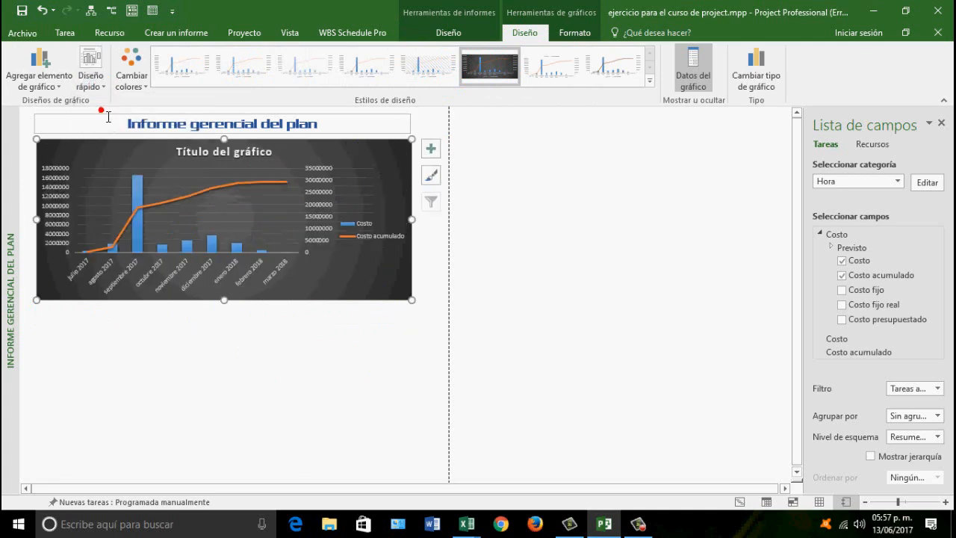
left_click(90, 76)
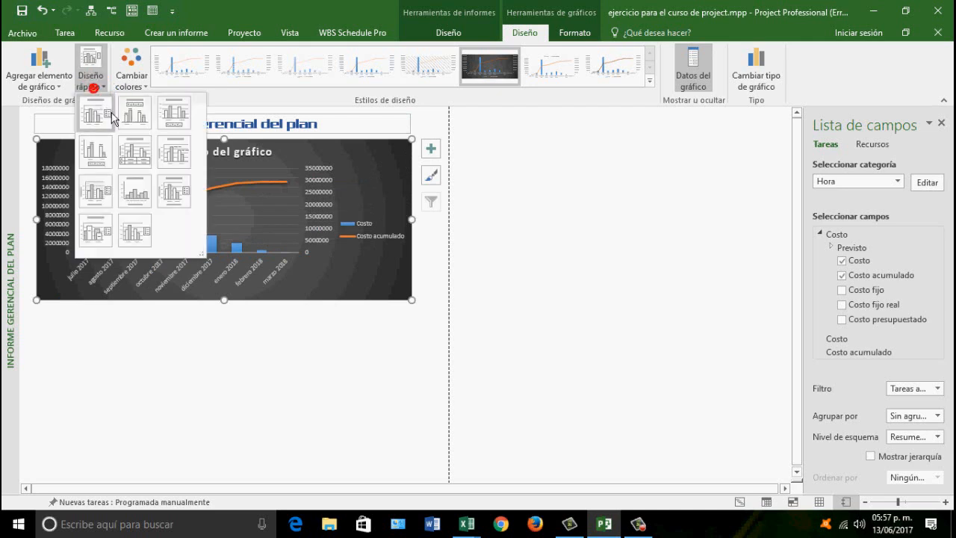
left_click(164, 117)
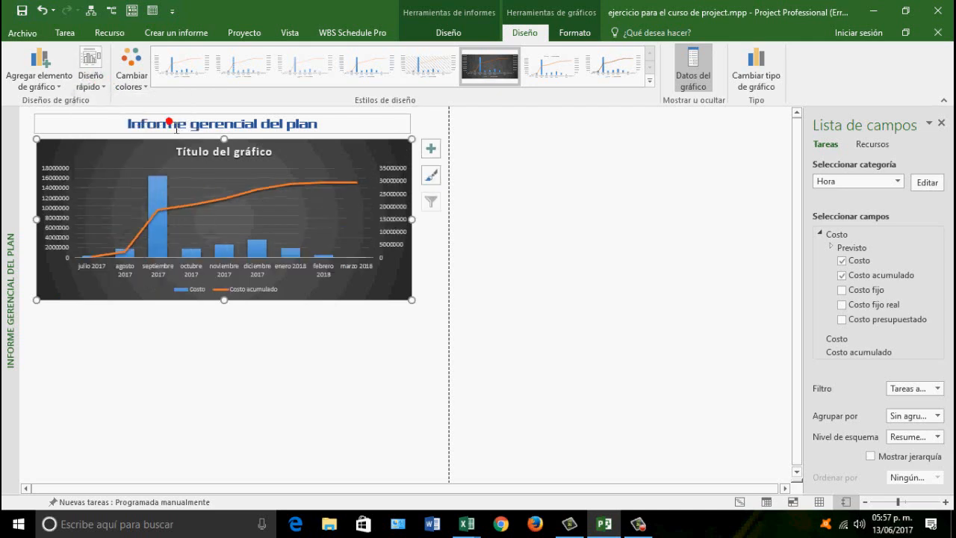
Switch the cost chart through the data-label and data-table quick layouts to the one with a bottom legend, and delete the chart title.
left_click(91, 78)
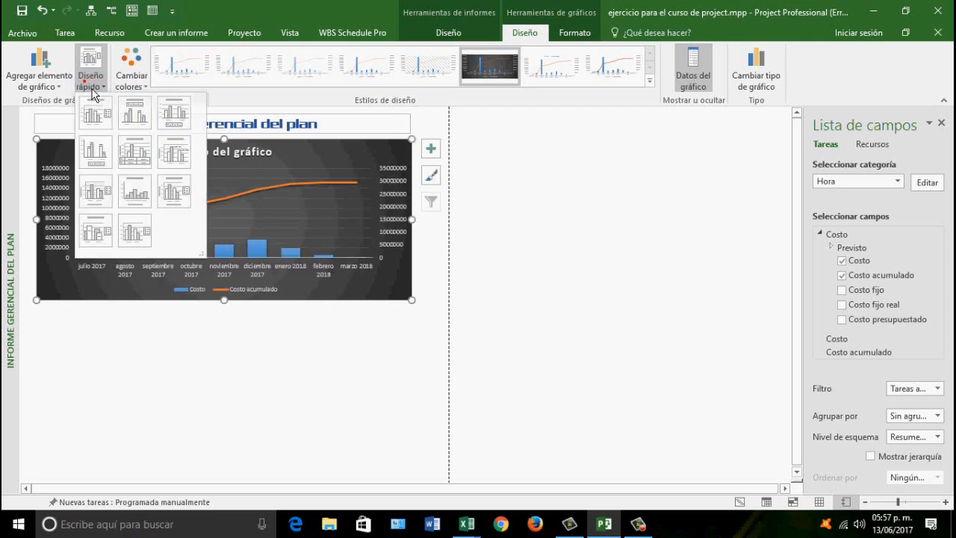
left_click(174, 125)
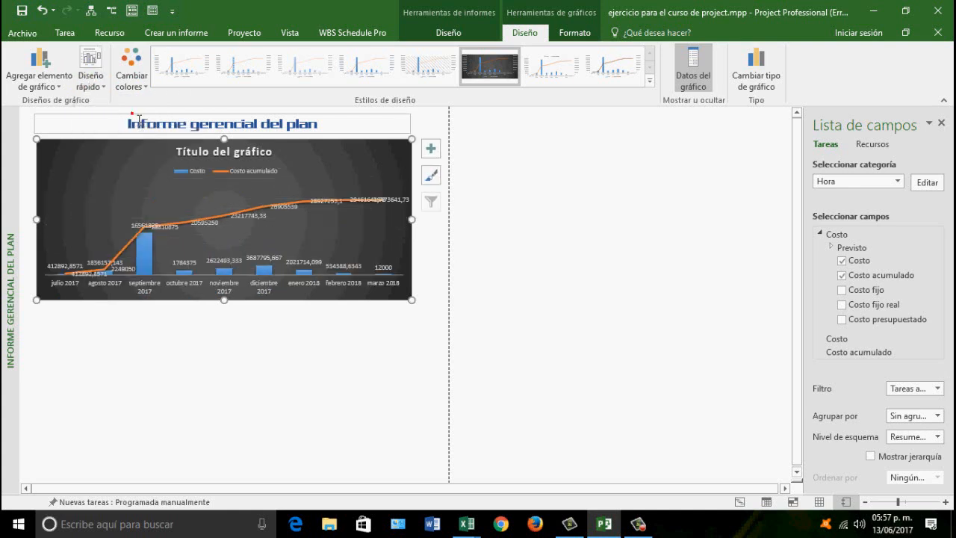
left_click(90, 79)
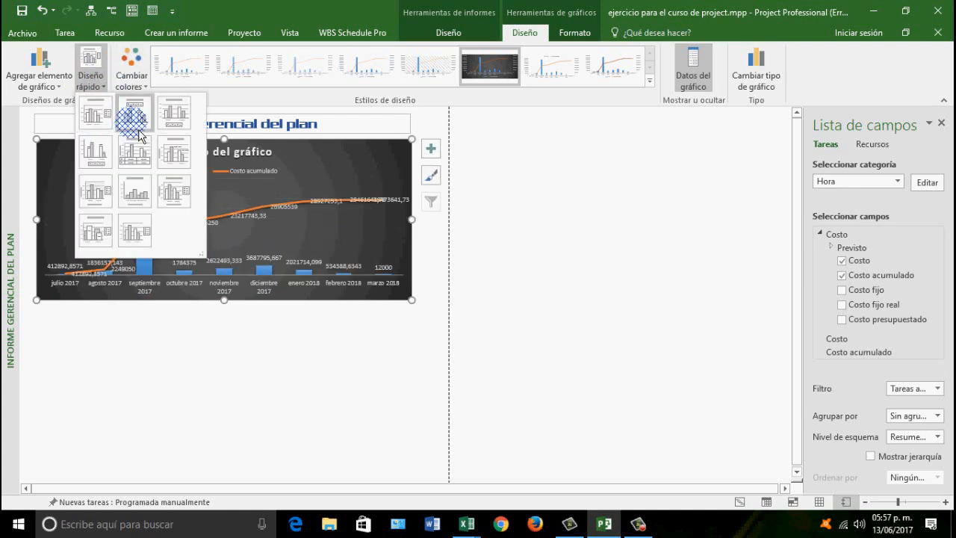
left_click(150, 156)
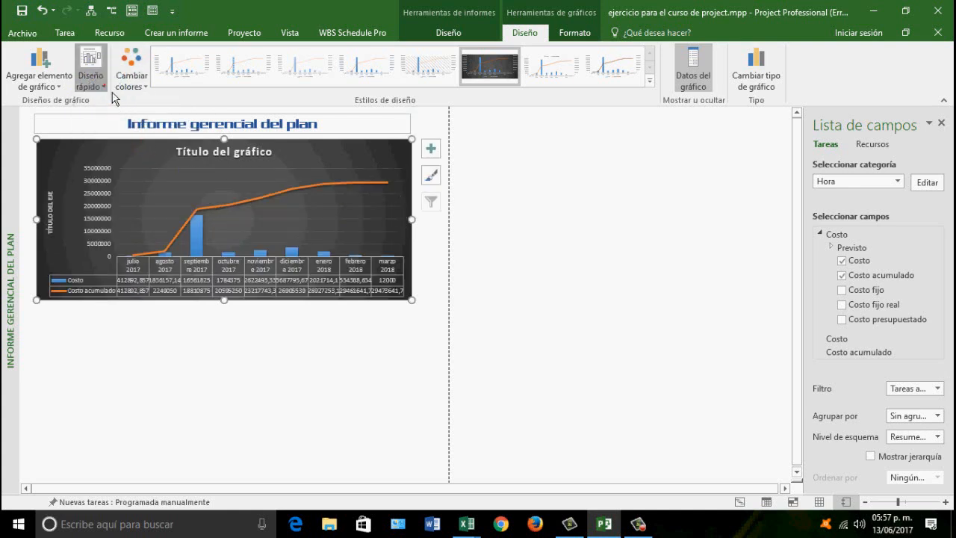
left_click(103, 83)
left_click(149, 129)
left_click(171, 142)
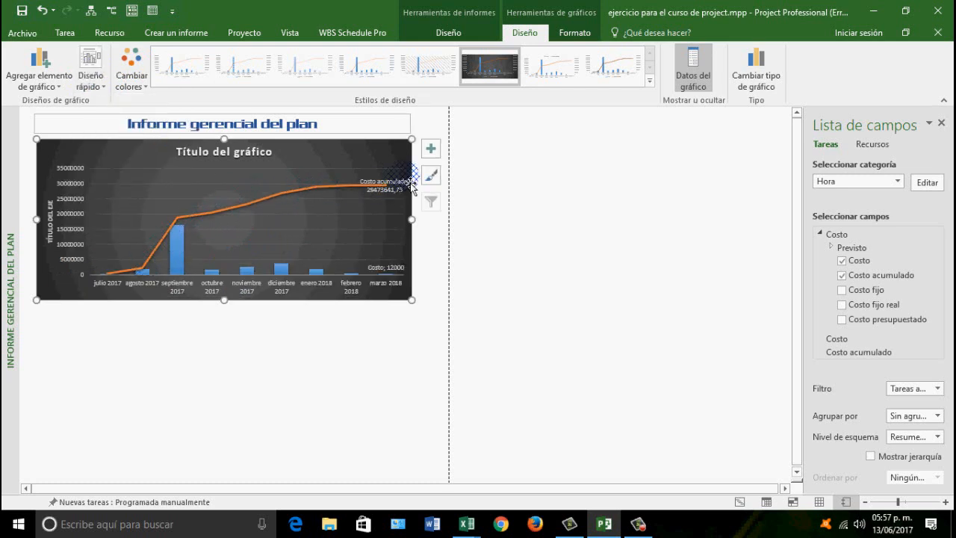
left_click(90, 78)
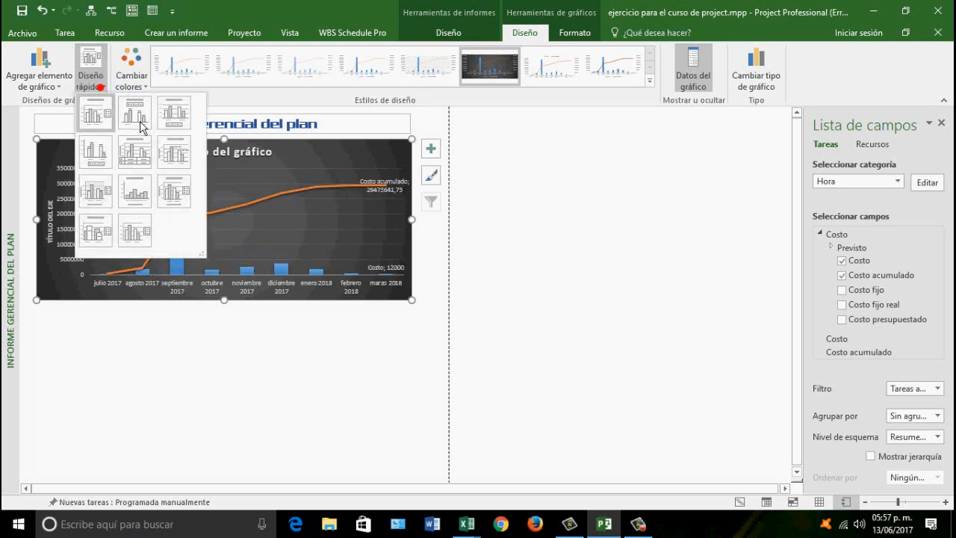
left_click(184, 133)
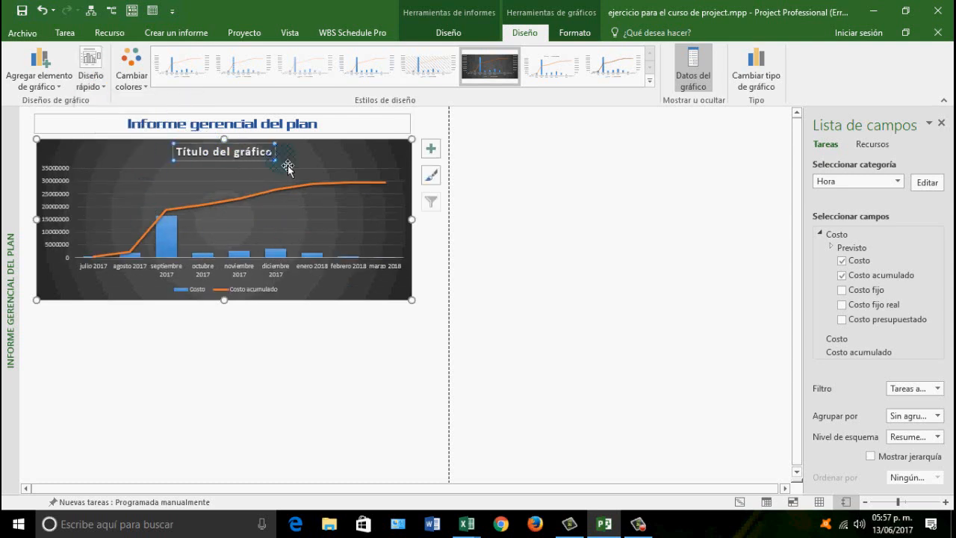
key("Delete")
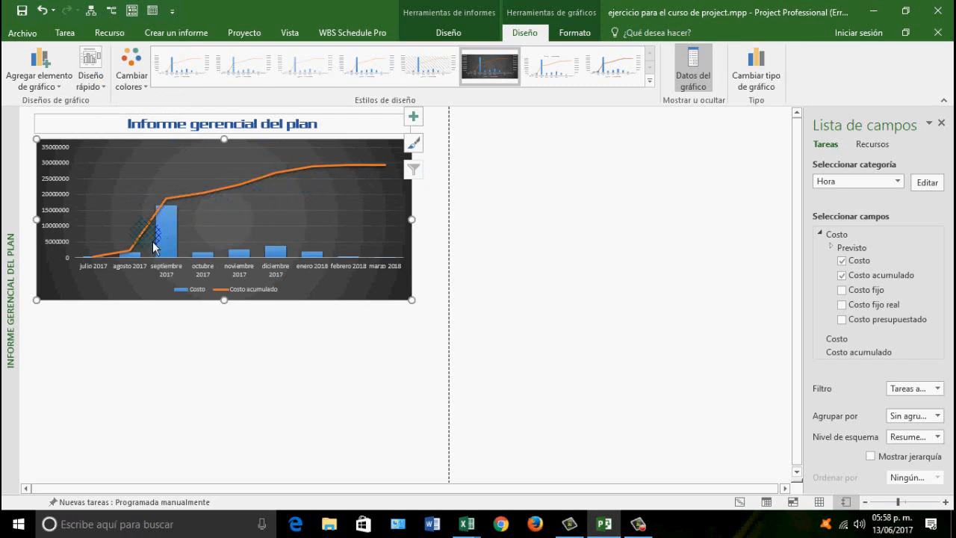
Set the chart's month axis labels to font size 8 and shorten the chart slightly from its lower edge.
left_click(351, 275)
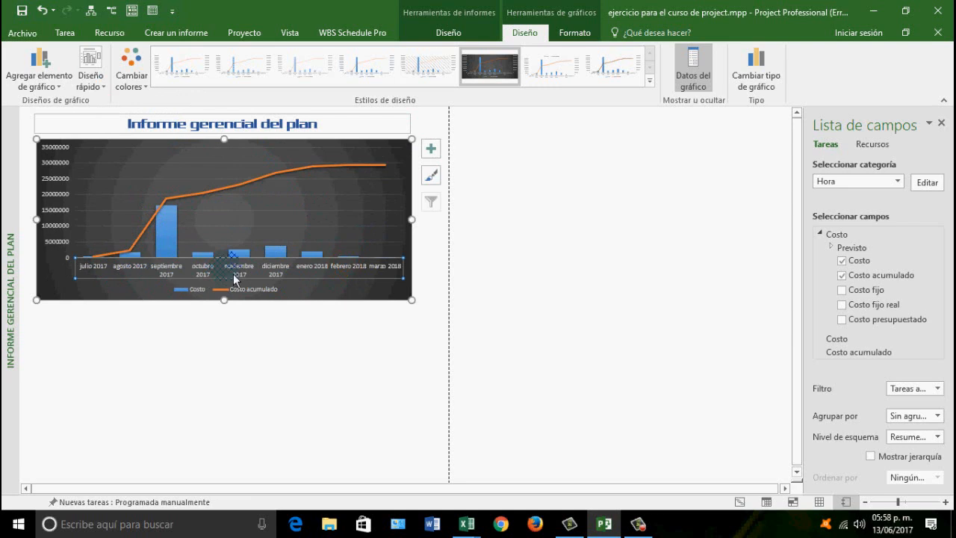
left_click(64, 32)
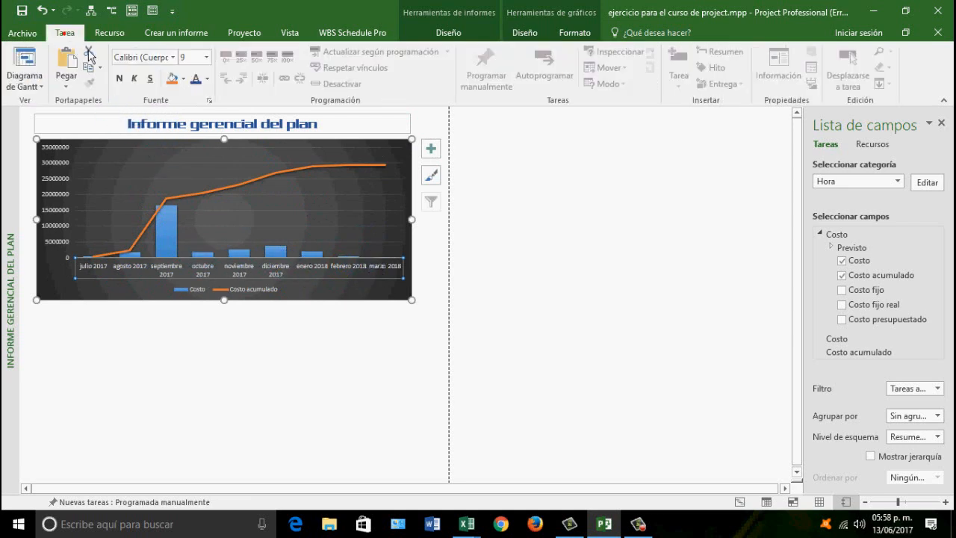
left_click(207, 57)
left_click(188, 71)
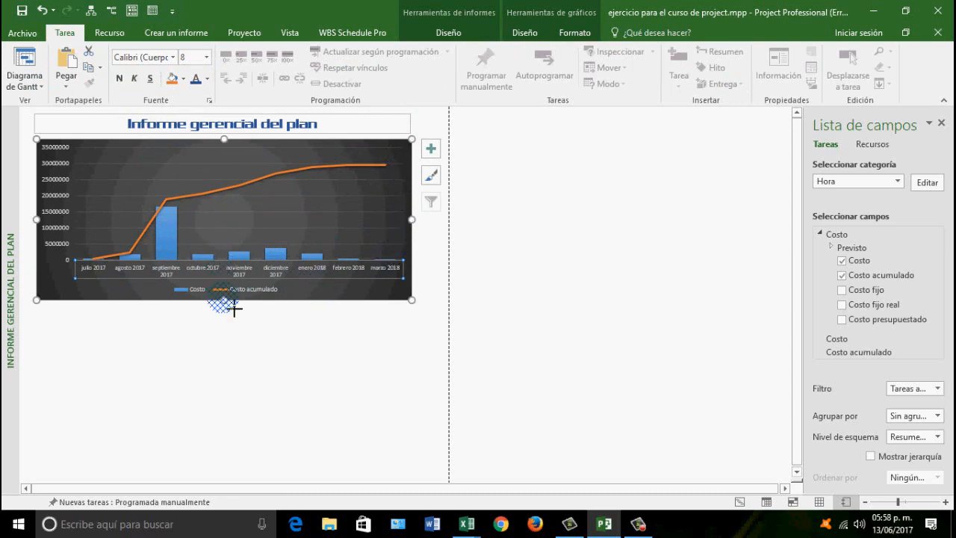
left_click_drag(233, 307, 224, 285)
left_click(273, 325)
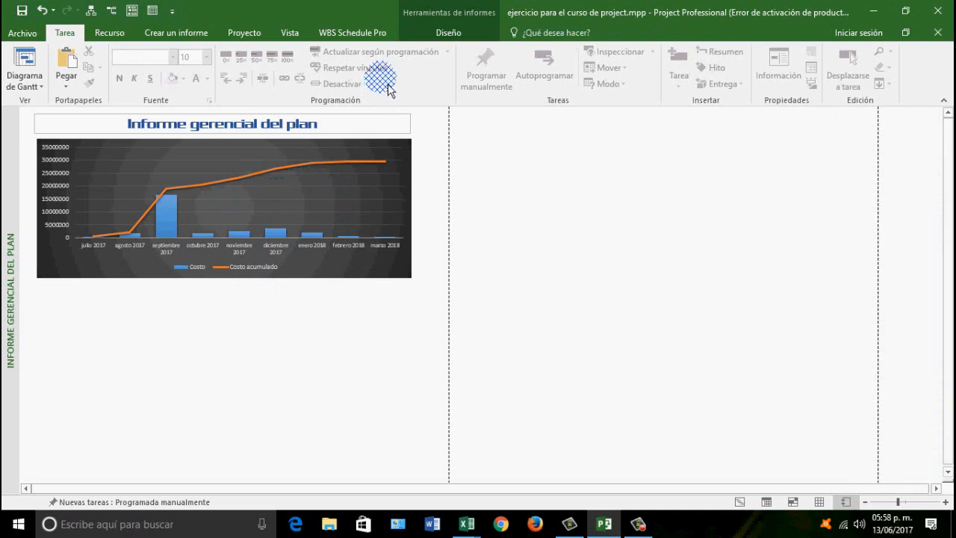
Insert a table in the report, place it directly below the cost chart, and narrow it to match the chart's width.
left_click(197, 35)
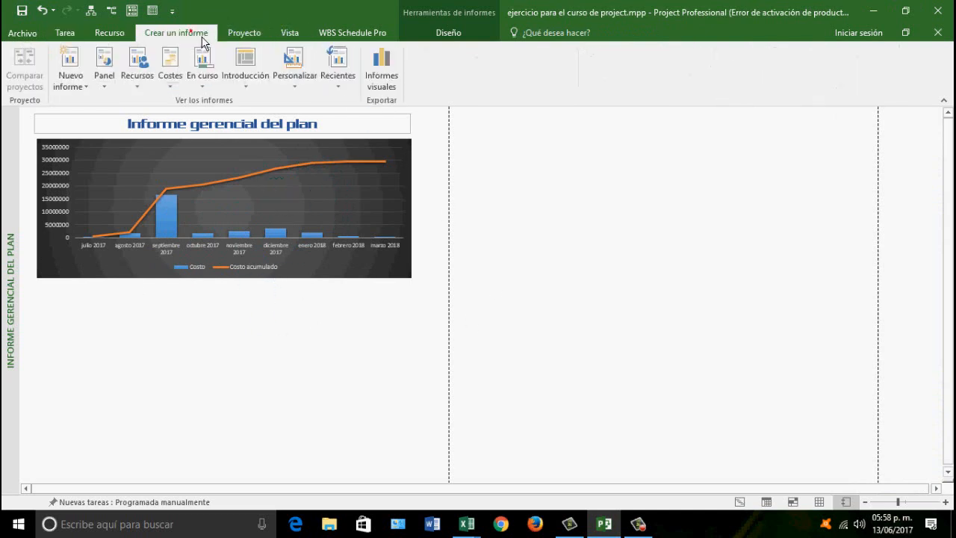
left_click(451, 33)
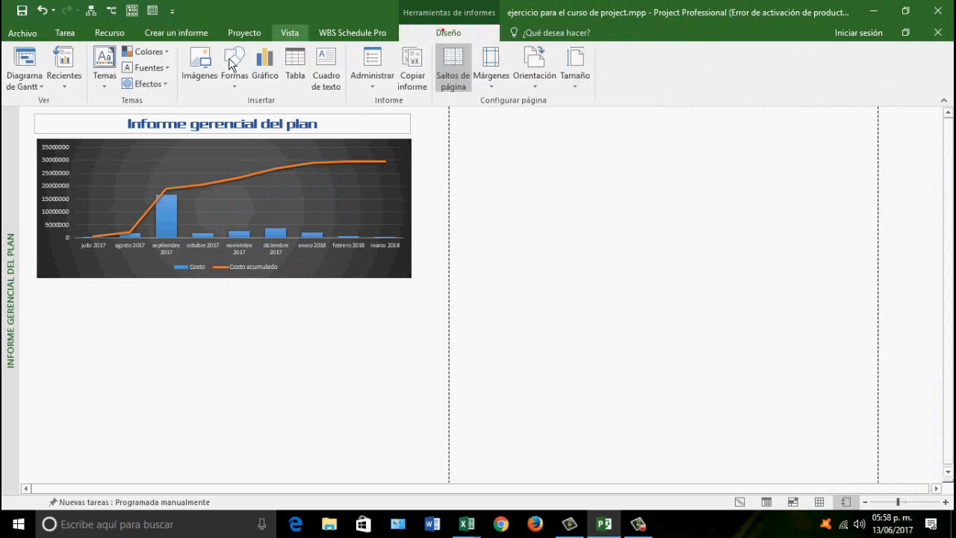
left_click(306, 79)
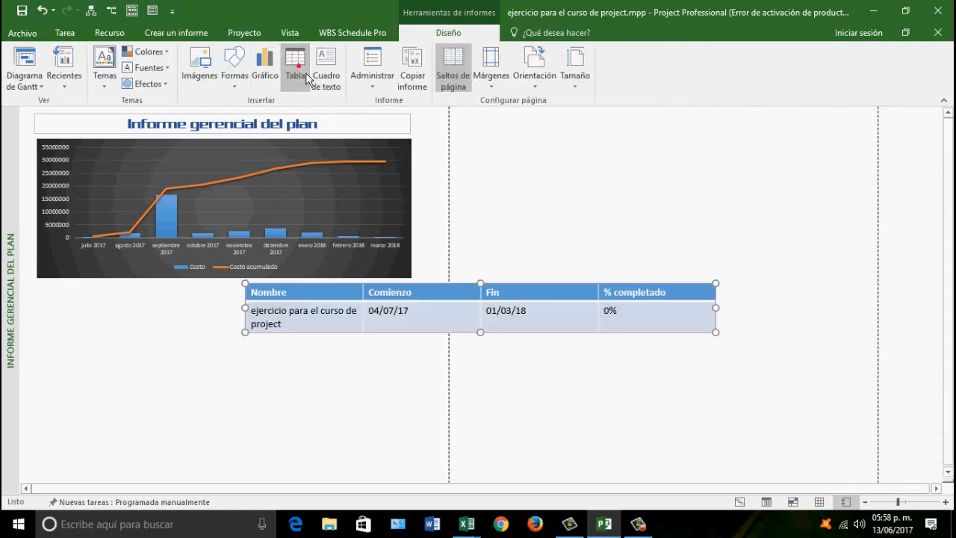
left_click(465, 291)
left_click_drag(465, 288, 253, 294)
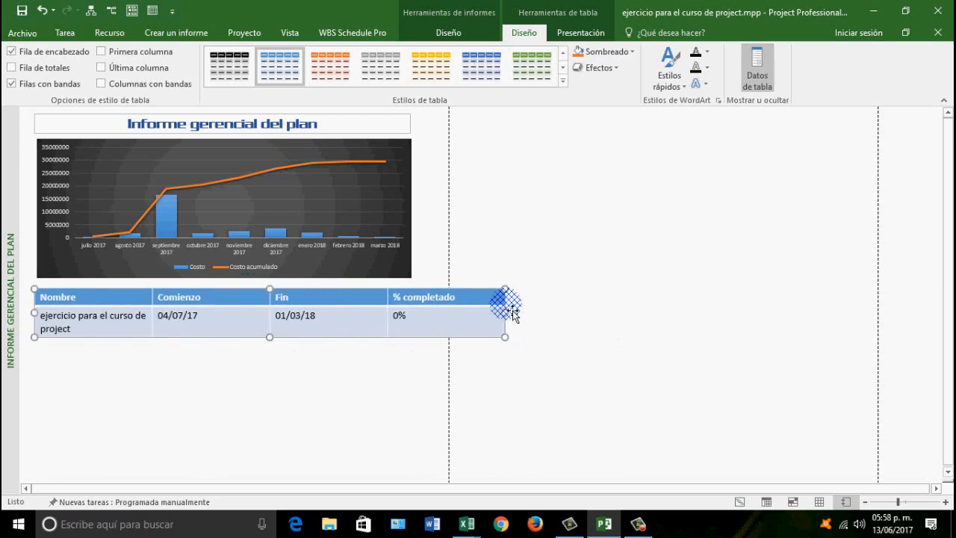
left_click_drag(508, 316, 412, 319)
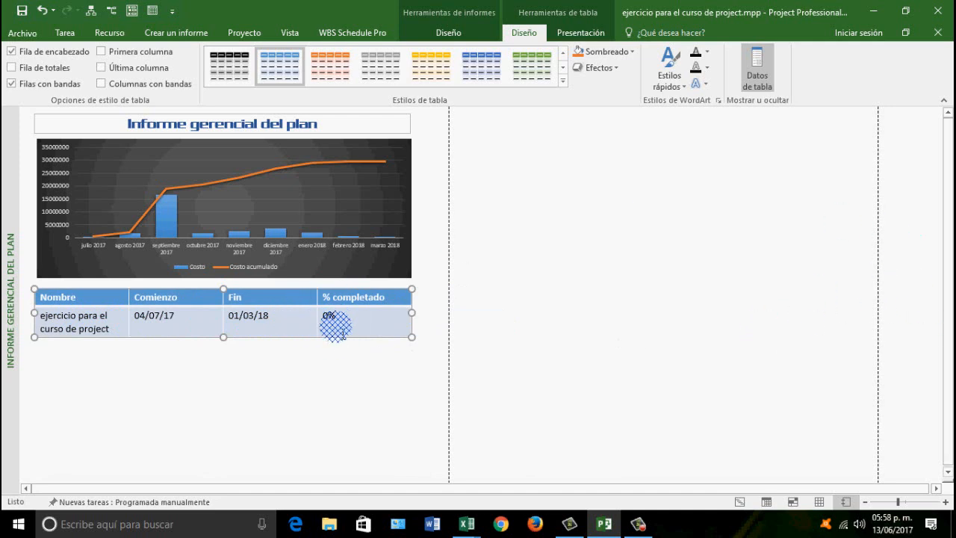
Try Nivel 2 as the outline level of the report table and look through the listed tasks.
left_click(936, 488)
left_click(276, 313)
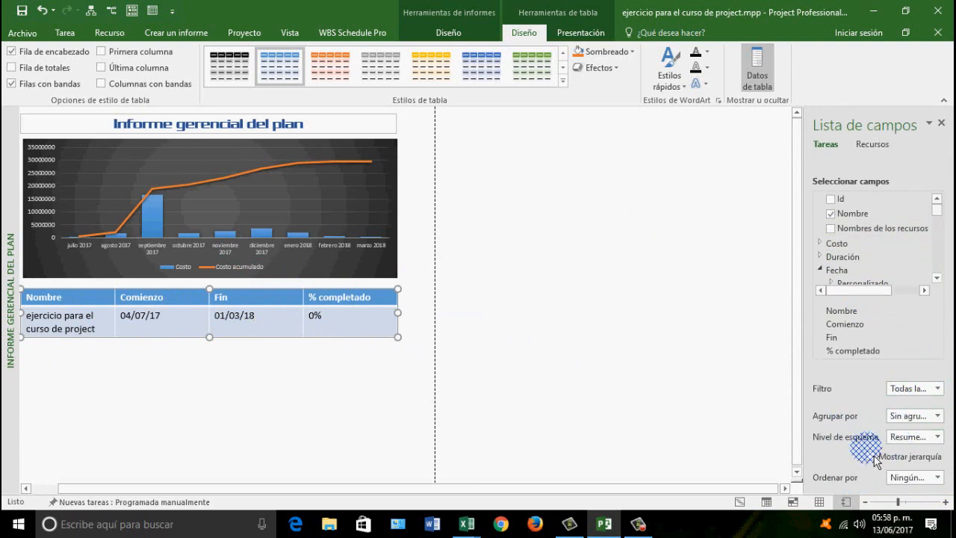
left_click(942, 440)
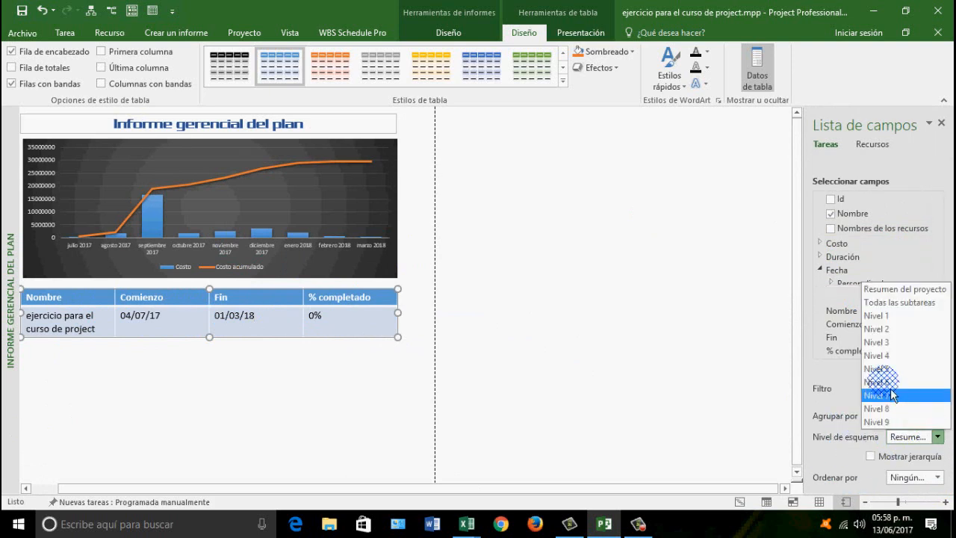
left_click(881, 329)
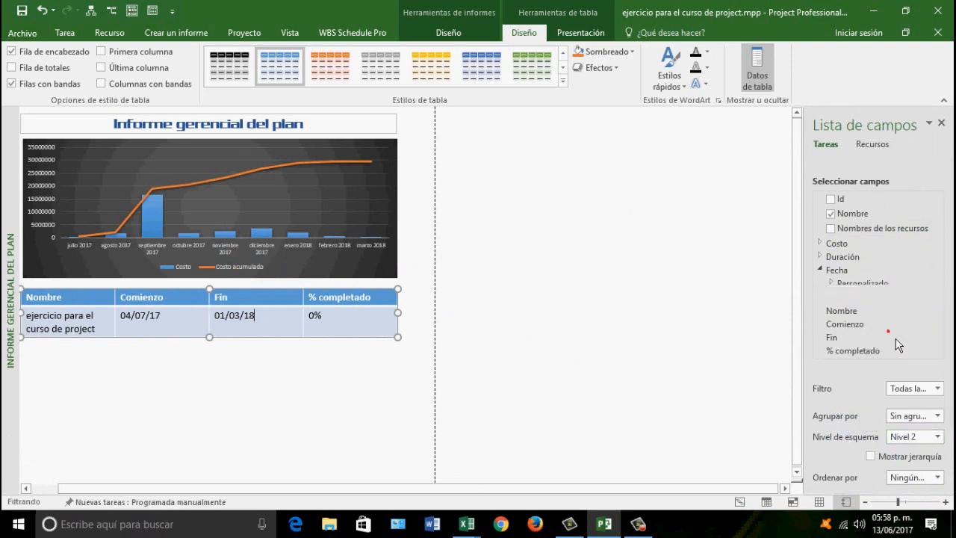
scroll(267, 356, "down", 1)
scroll(267, 357, "down", 3)
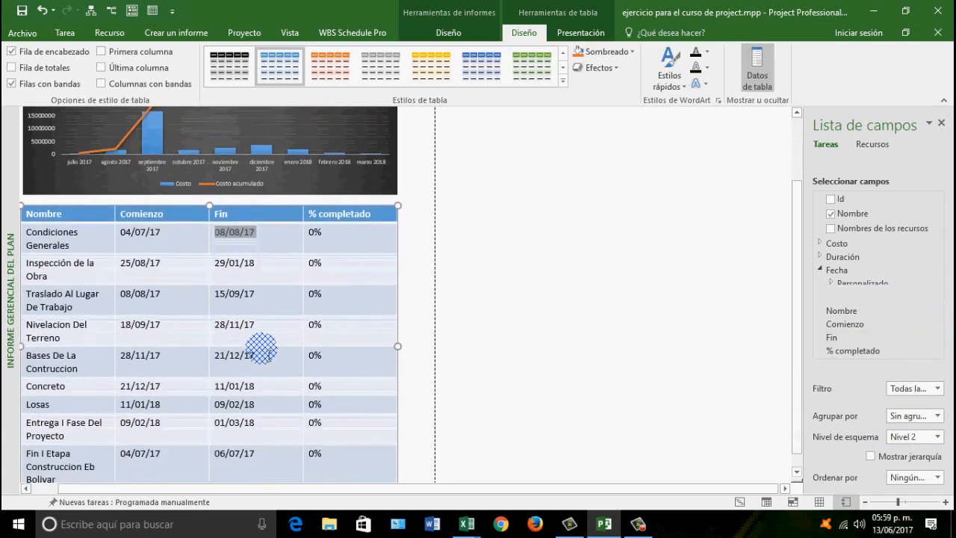
scroll(268, 356, "up", 1)
scroll(261, 347, "up", 2)
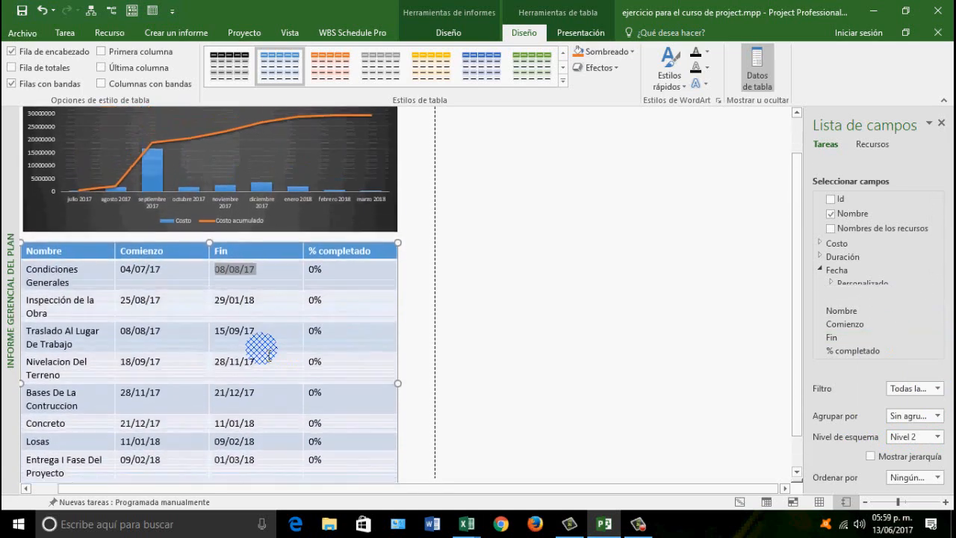
Set the report table's outline level to Nivel 1.
left_click(937, 440)
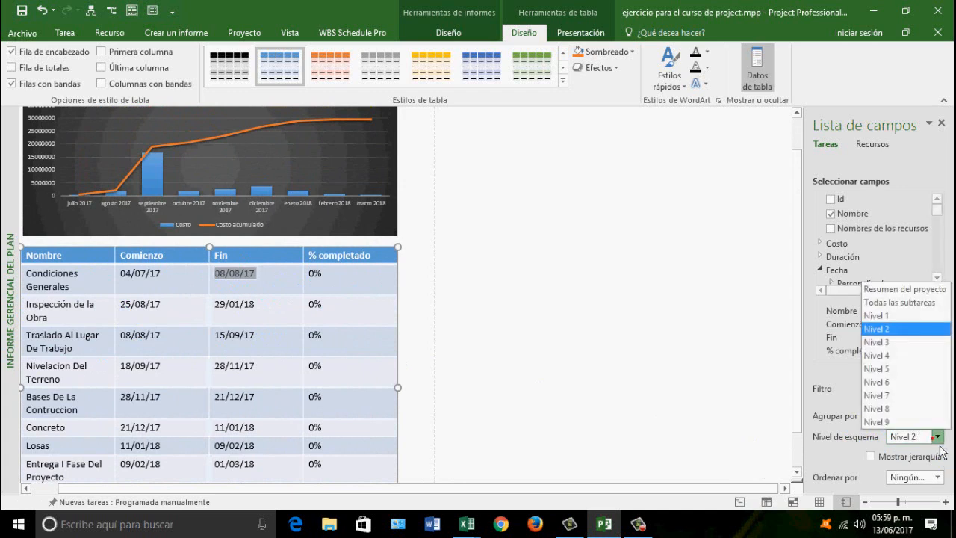
left_click(875, 312)
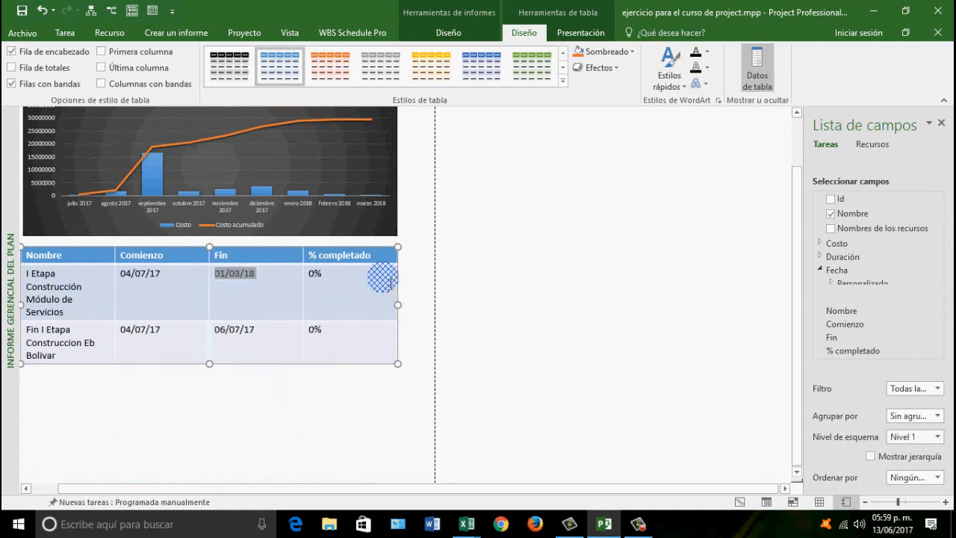
Set the report table's outline level to Resumen del proyecto.
left_click(938, 436)
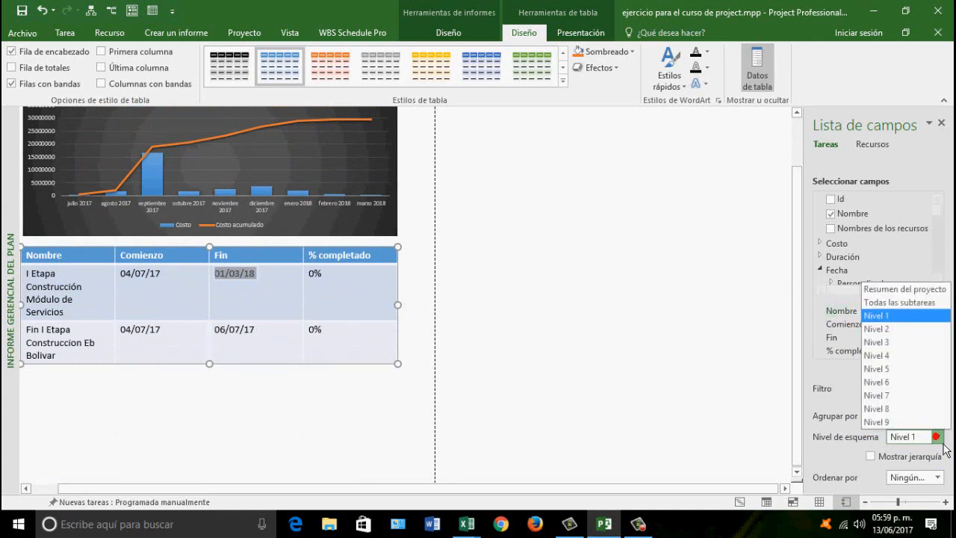
left_click(899, 290)
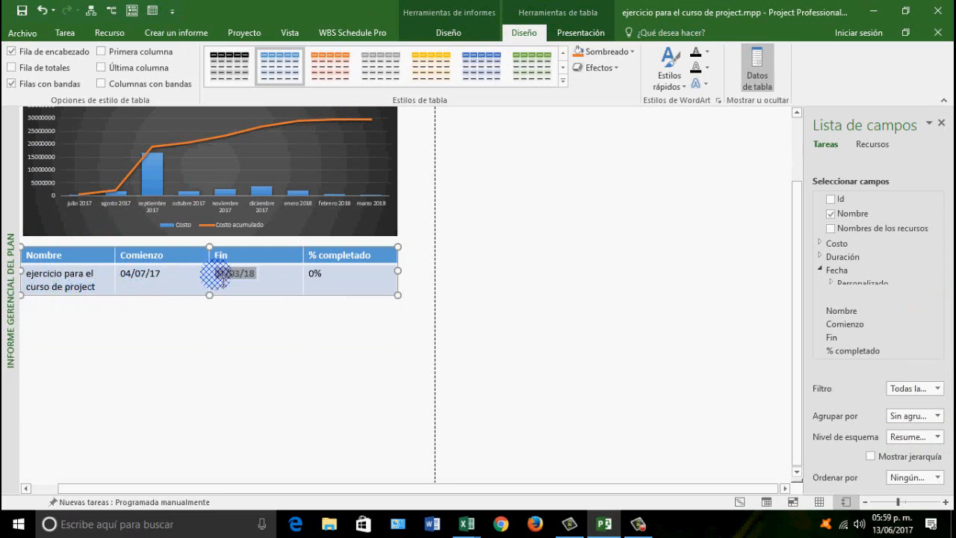
left_click_drag(400, 272, 406, 278)
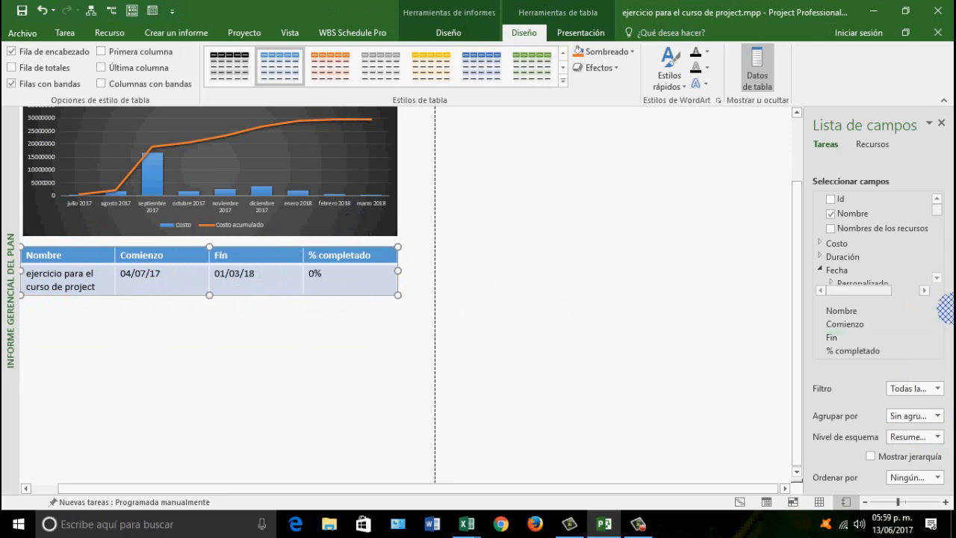
Remove the Fin, Comienzo and % completado fields from the report table, keeping only Nombre.
left_click_drag(937, 209, 942, 249)
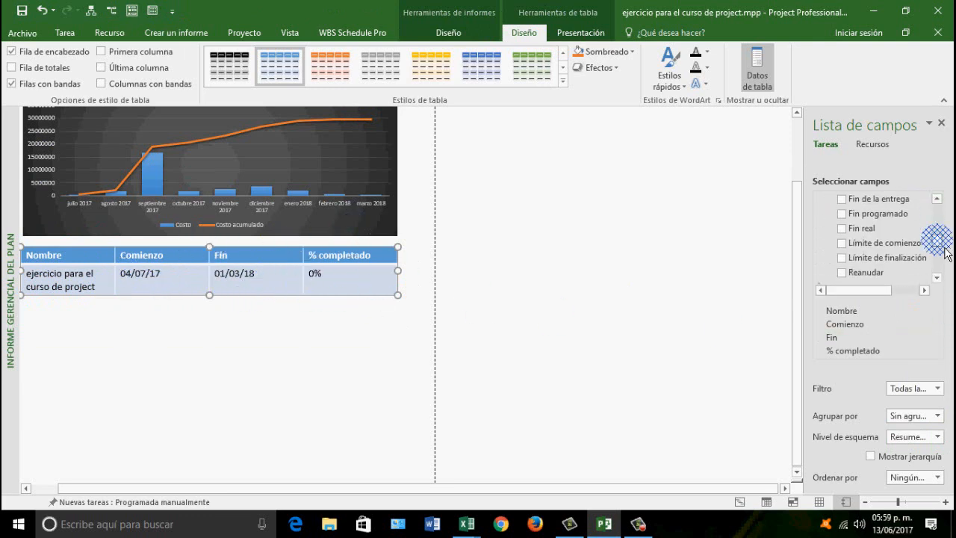
scroll(942, 247, "up", 2)
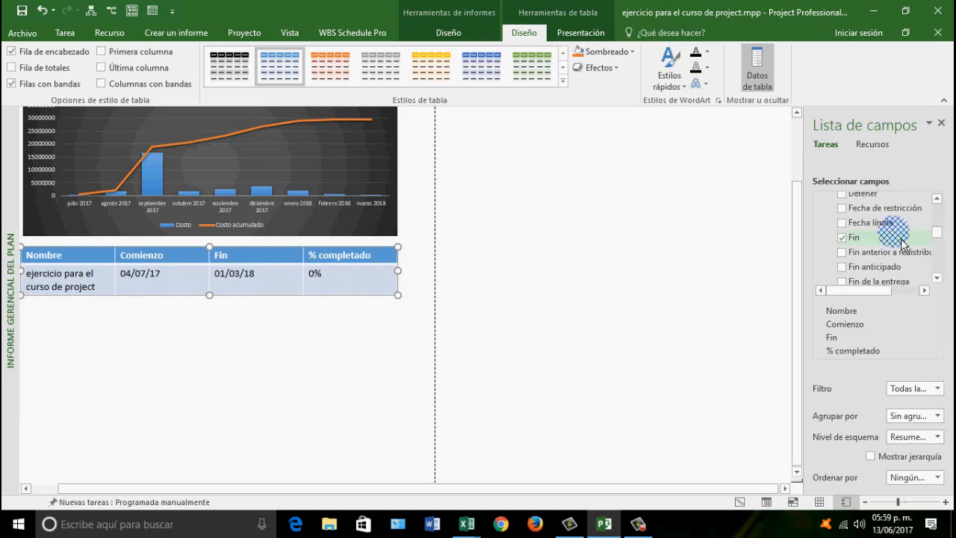
left_click(841, 238)
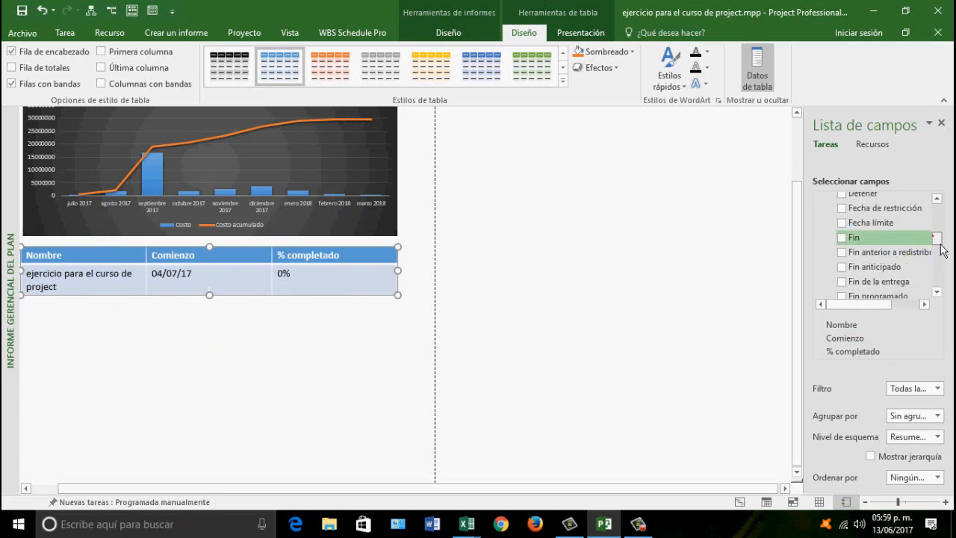
mouse_move(937, 239)
left_mouse_down()
mouse_move(939, 261)
mouse_move(937, 230)
left_mouse_up()
left_click(857, 224)
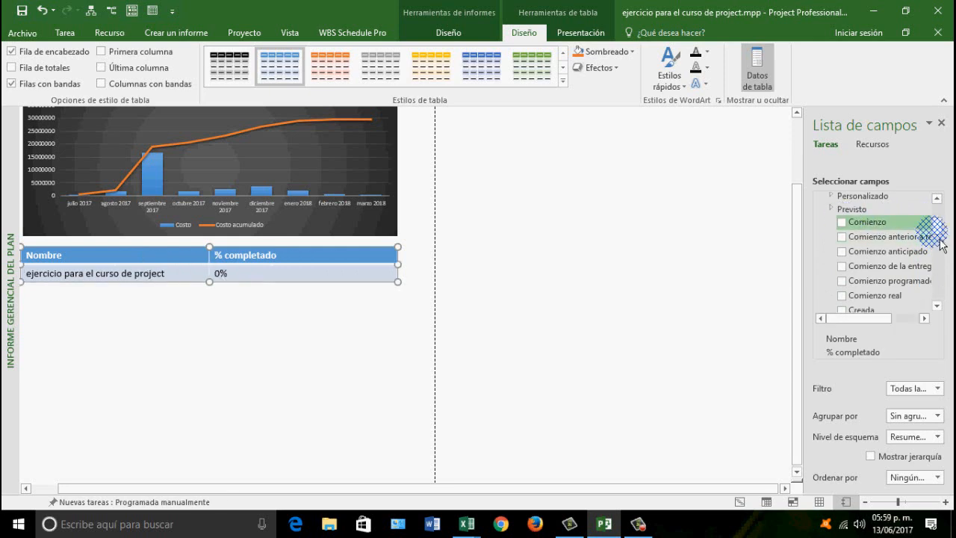
left_click_drag(939, 232, 865, 261)
left_click(842, 251)
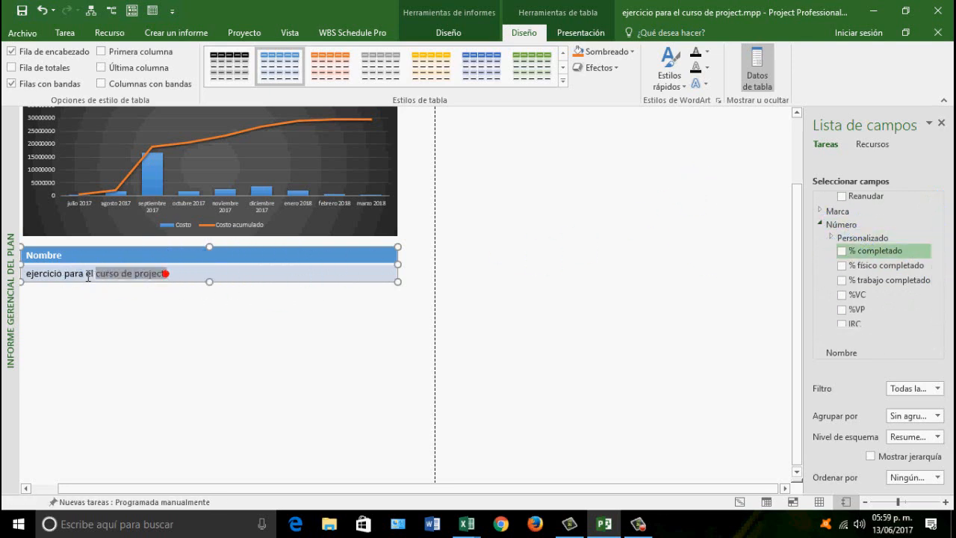
left_click_drag(88, 276, 27, 273)
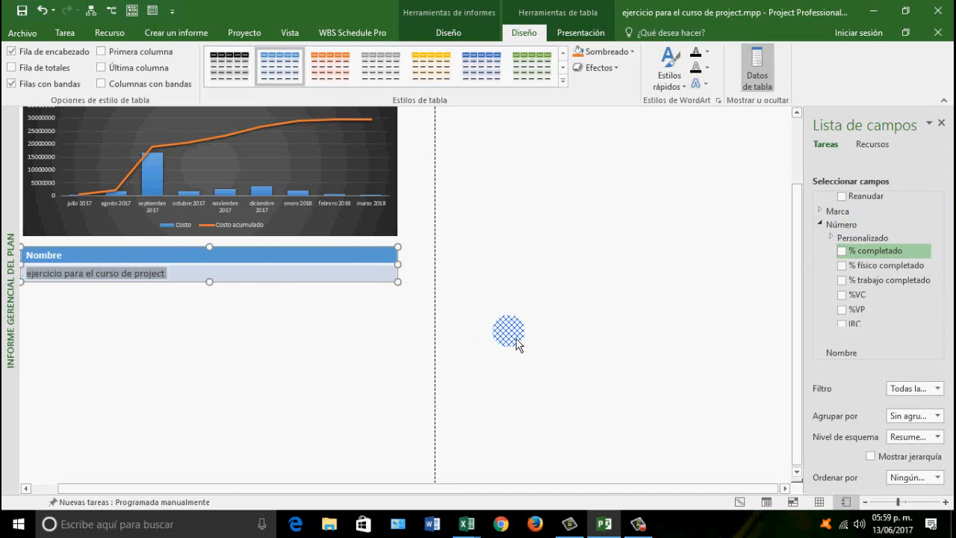
Add the Costo field from the Costo group to the report table.
mouse_move(942, 288)
left_click_drag(943, 288, 842, 247)
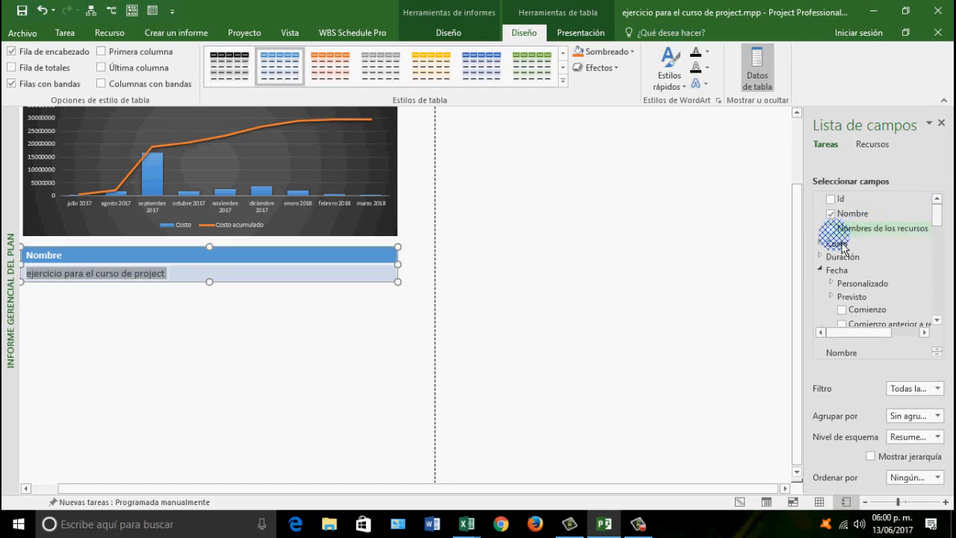
left_click(819, 242)
left_click(842, 253)
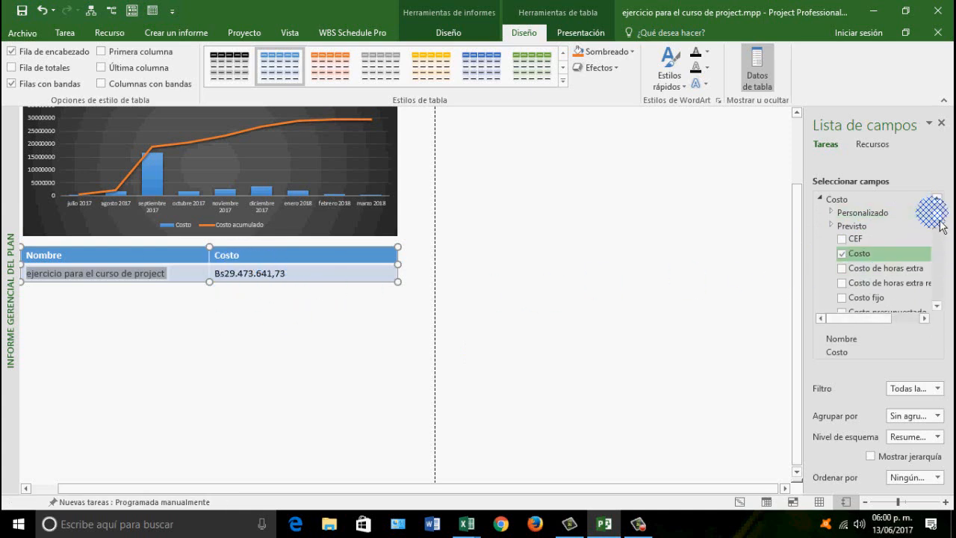
Collapse the Costo and Fecha field groups and add the Trabajo field to the report table.
left_click(935, 214)
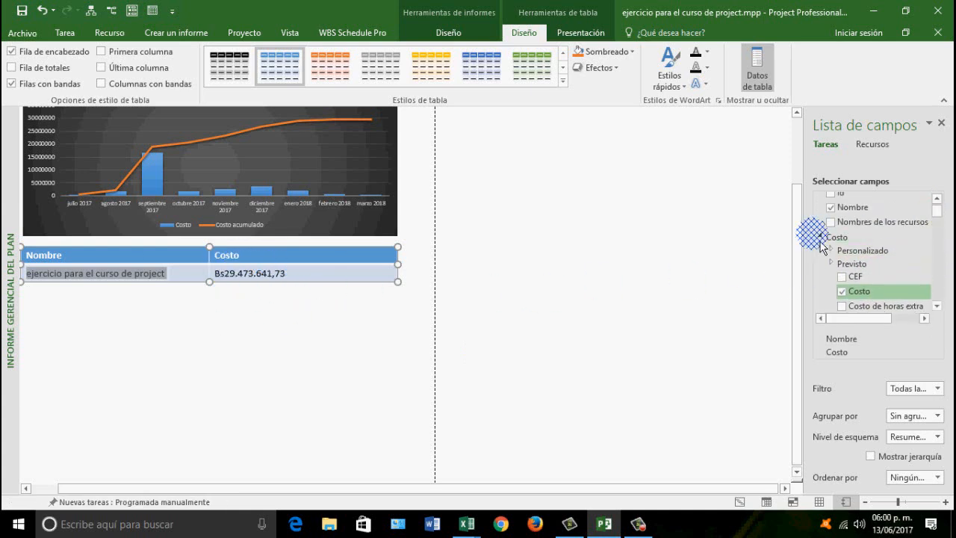
left_click(819, 237)
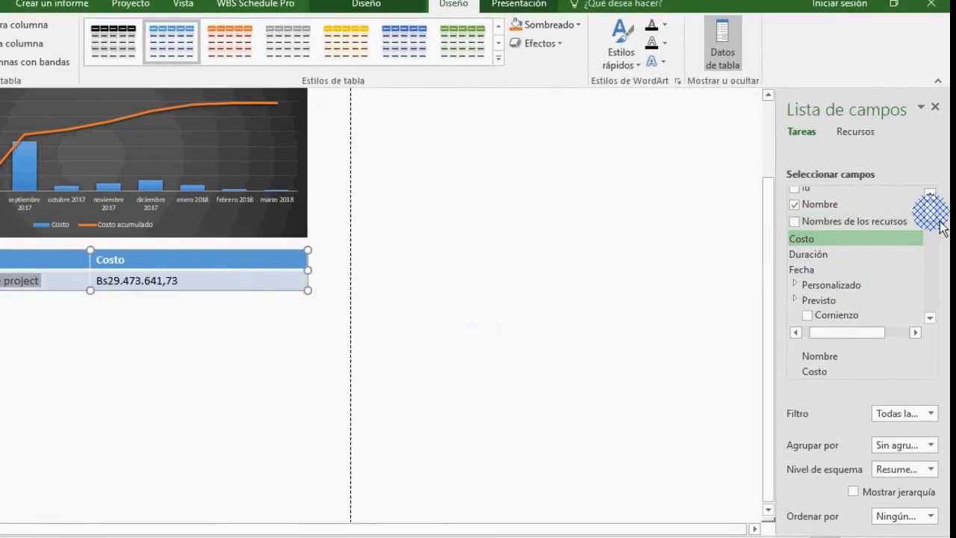
left_click_drag(937, 215, 938, 209)
left_click_drag(756, 378, 737, 380)
left_click(727, 291)
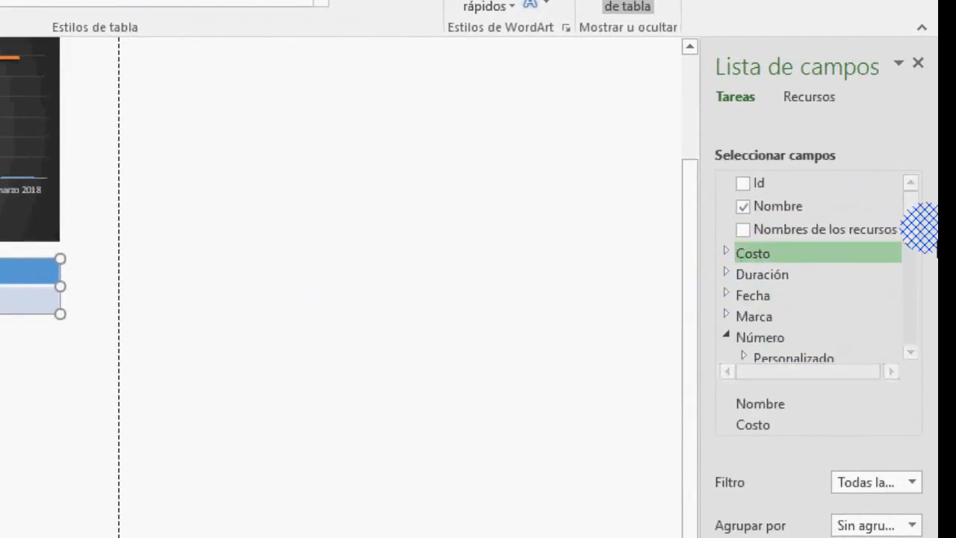
left_click_drag(913, 233, 896, 339)
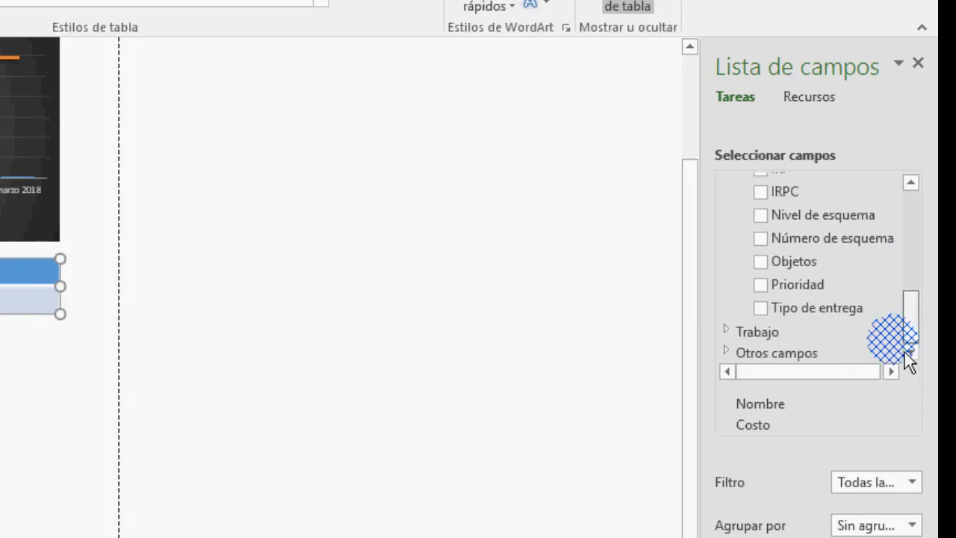
left_click(728, 330)
left_click(910, 307)
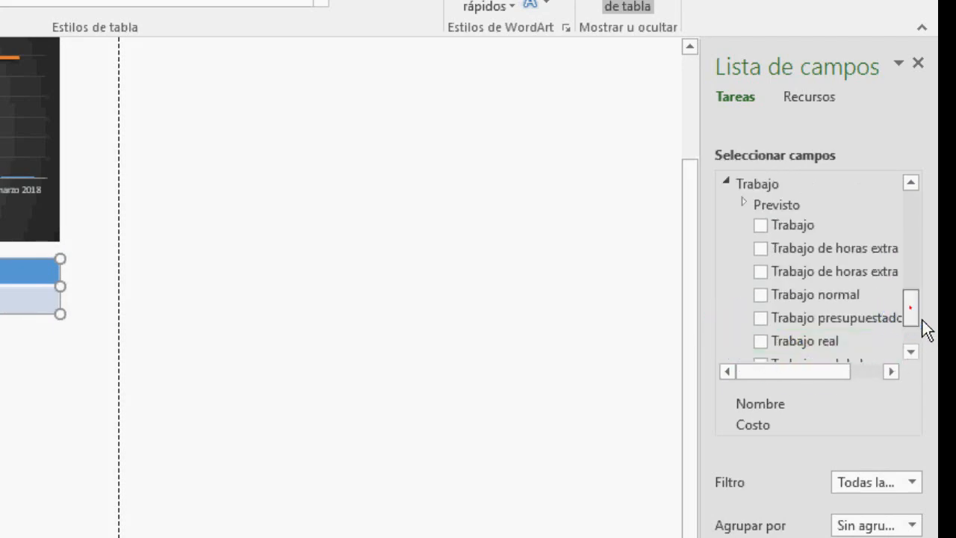
left_click(762, 227)
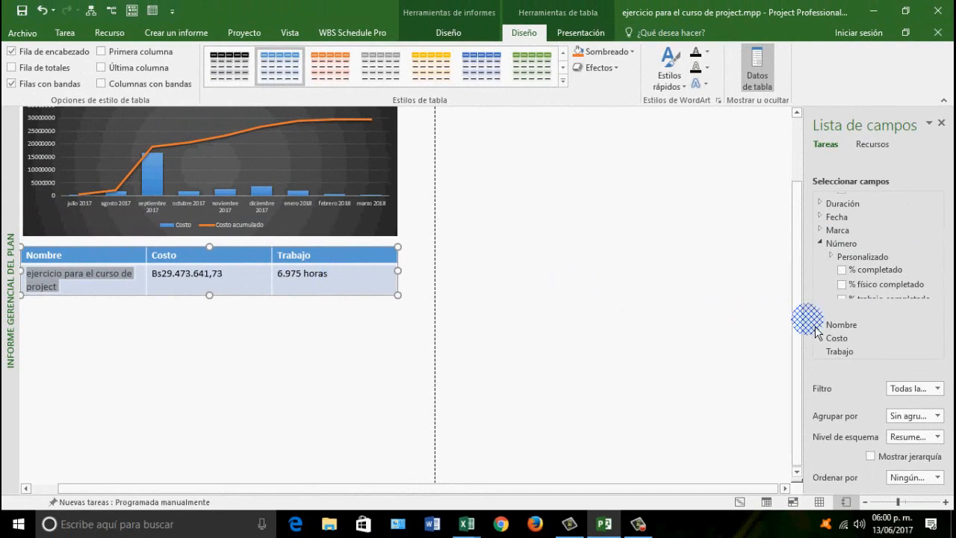
Add the Duración field from the Duración group as the report table's last column.
scroll(945, 246, "up", 3)
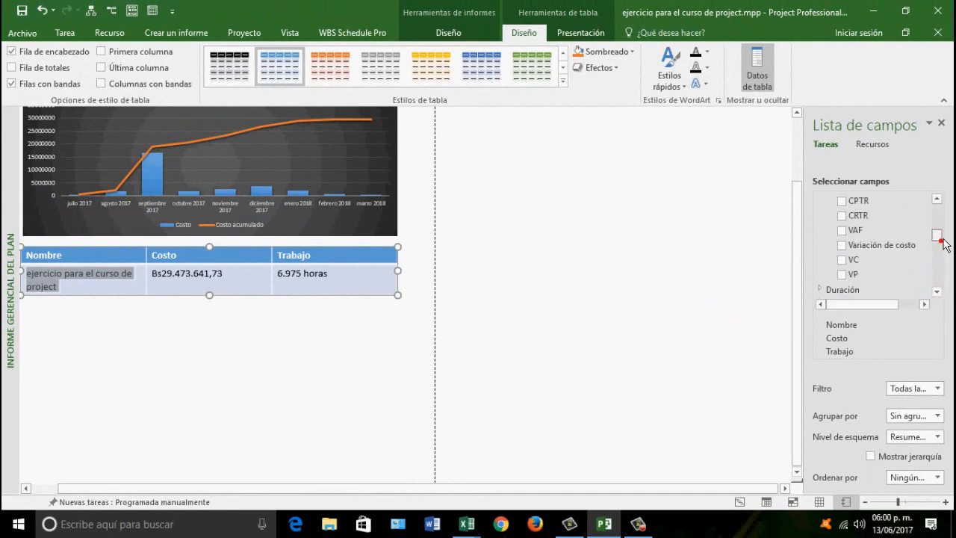
scroll(945, 240, "down", 2)
left_click(819, 249)
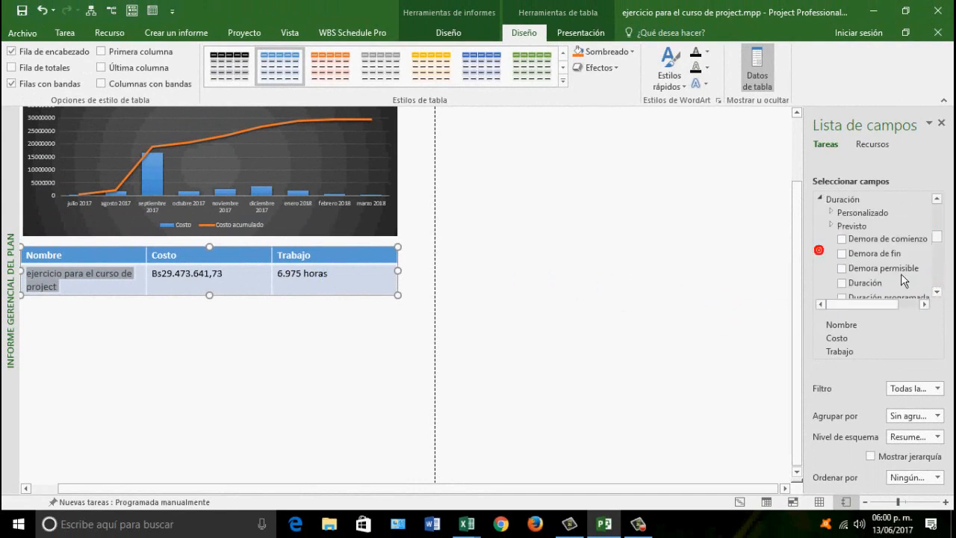
left_click_drag(864, 283, 171, 316)
left_click(153, 327)
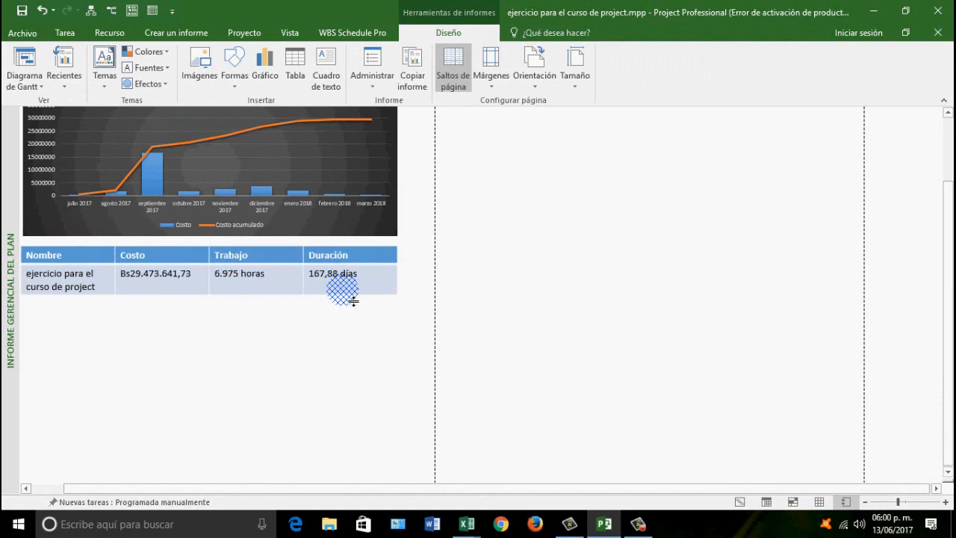
Move the table slightly up toward the cost chart and narrow it to align with the chart's edge.
left_click(227, 301)
left_click_drag(202, 252, 207, 247)
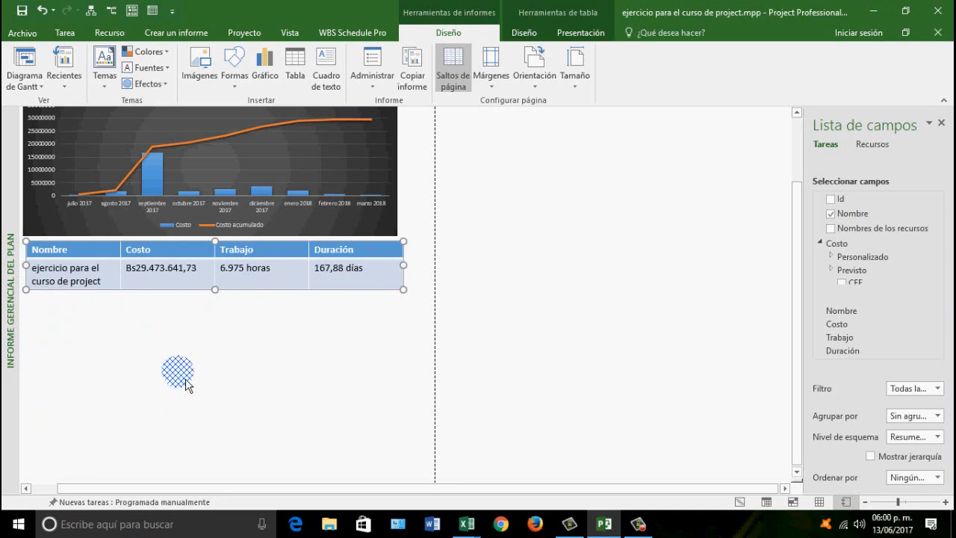
left_click_drag(412, 275, 397, 276)
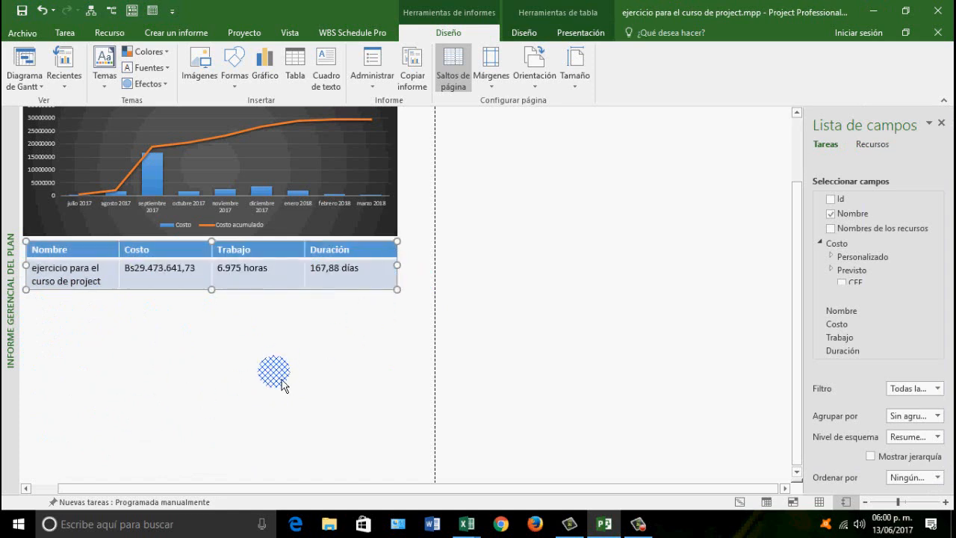
left_click(315, 381)
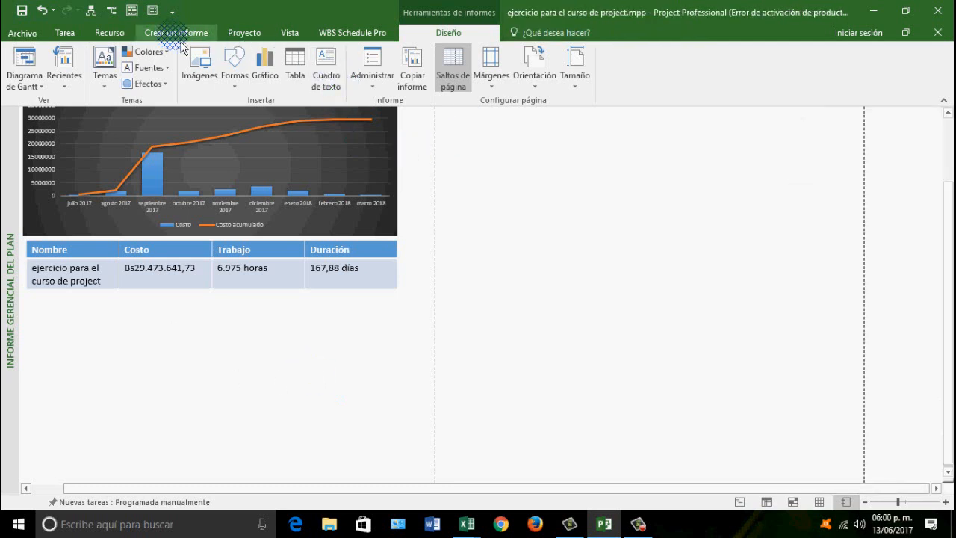
Insert a Circular chart in the report and move it to the area below the cost chart.
left_click(264, 65)
left_click(363, 152)
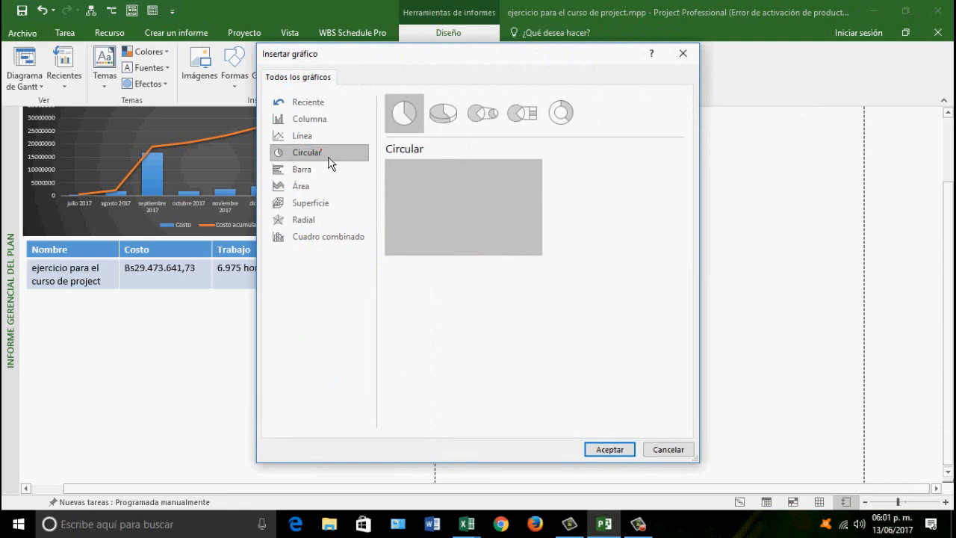
left_click(608, 450)
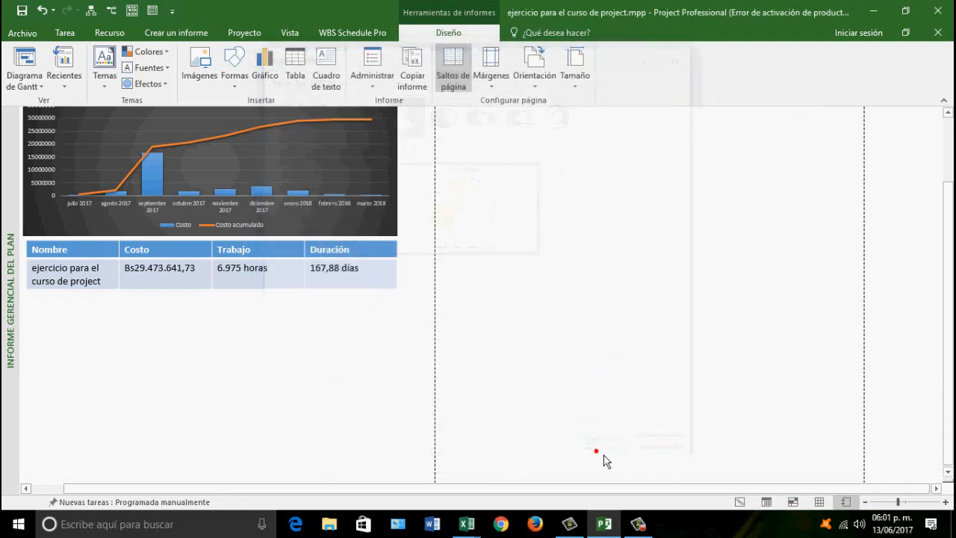
left_click_drag(587, 208, 277, 338)
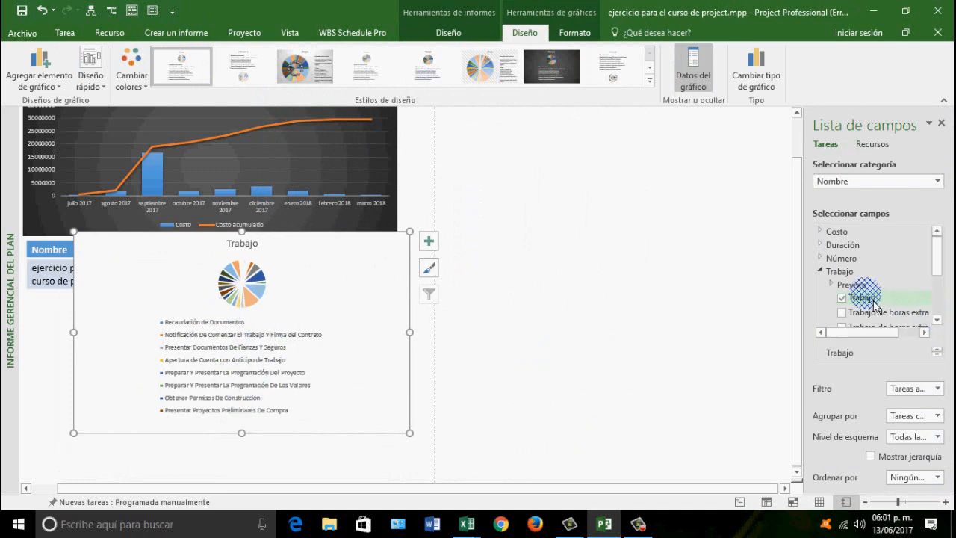
Replace the pie chart's task Trabajo field with the resource Costo field, grouped by Grupo de recursos.
left_click(842, 298)
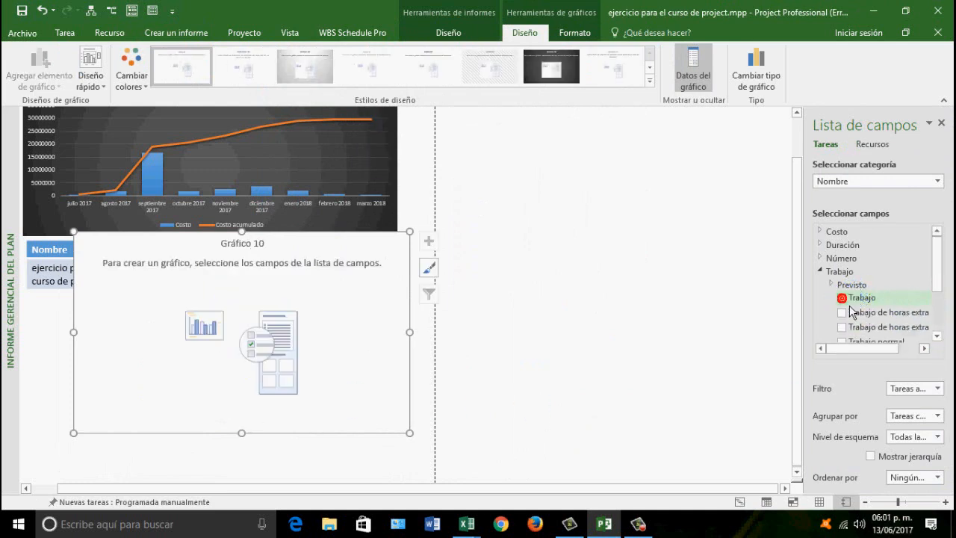
left_click(872, 146)
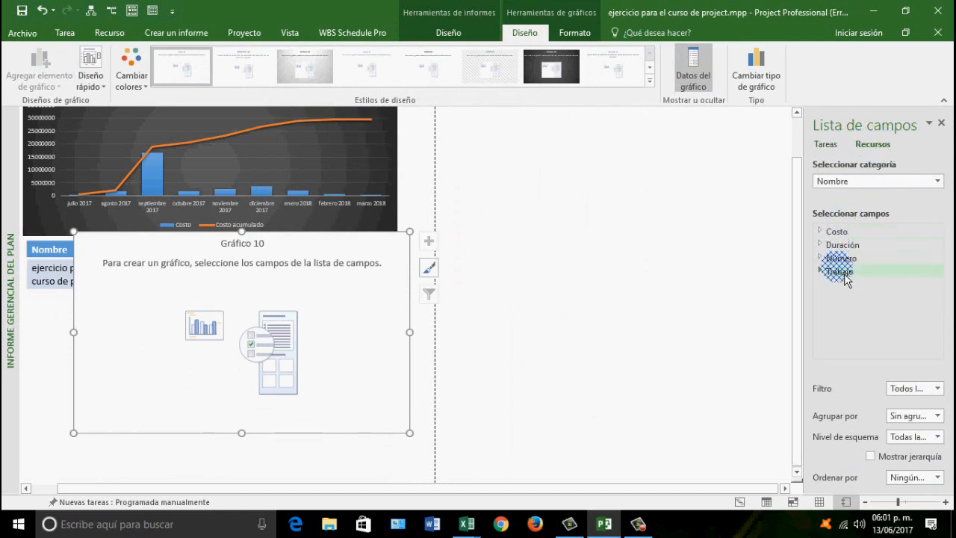
left_click(937, 416)
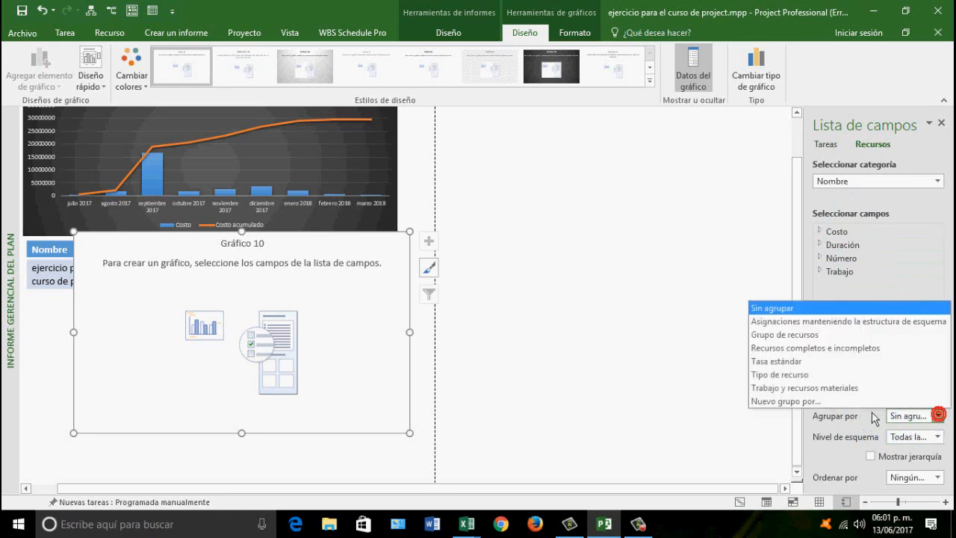
left_click(790, 338)
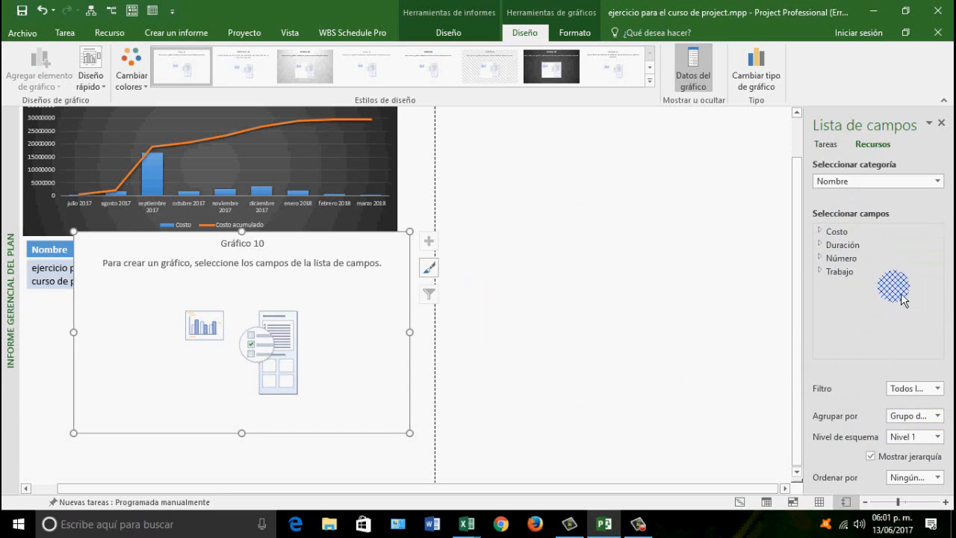
left_click(827, 233)
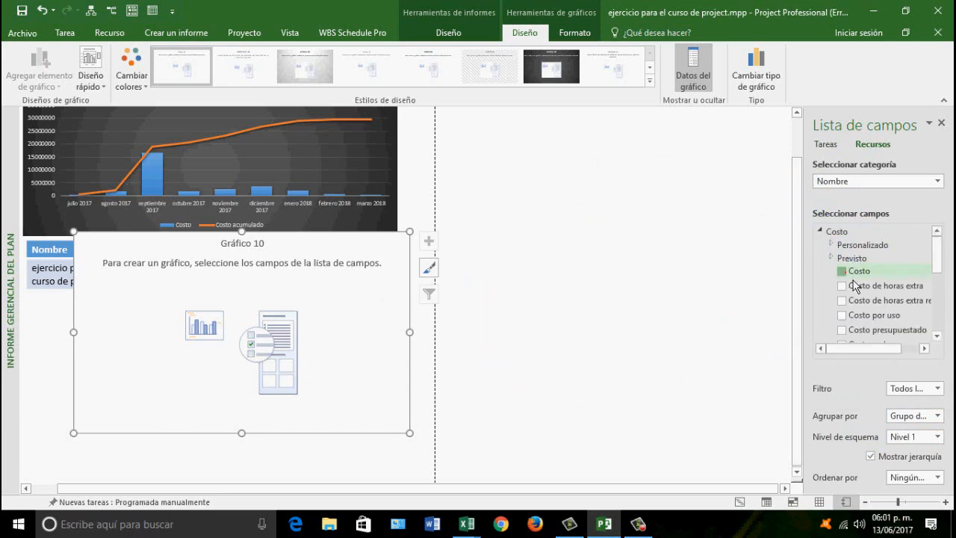
left_click(842, 271)
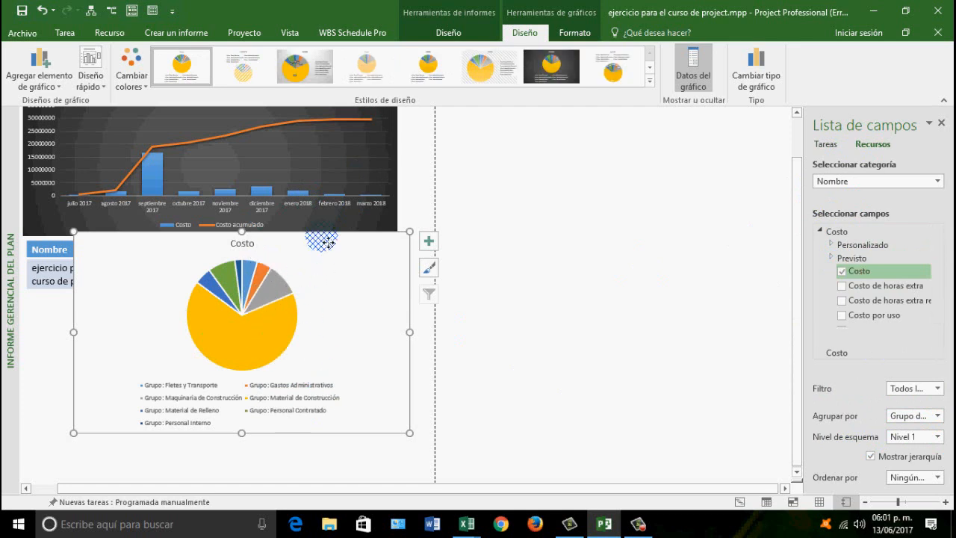
Place the pie chart directly below the table, widened to match its width, and delete the chart title.
left_click_drag(325, 240, 276, 299)
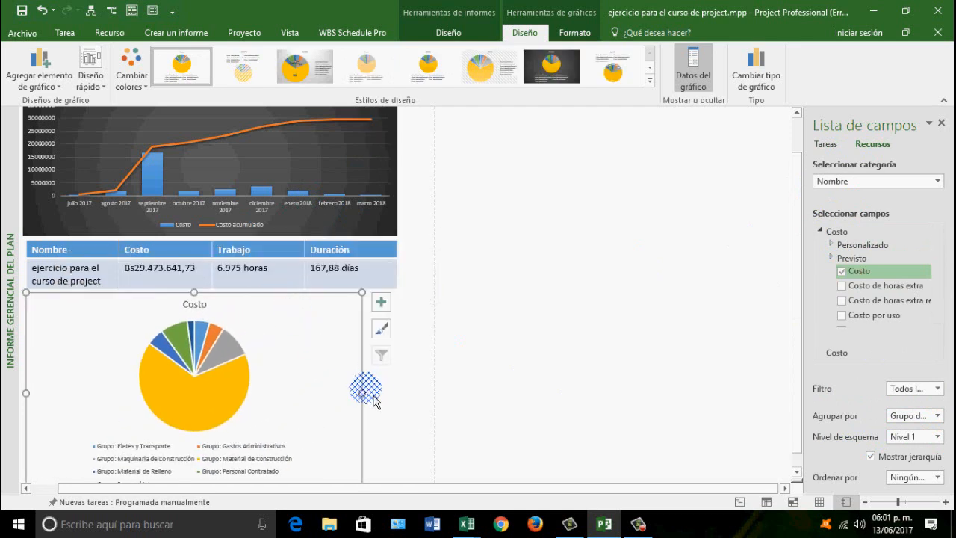
left_click_drag(372, 401, 404, 404)
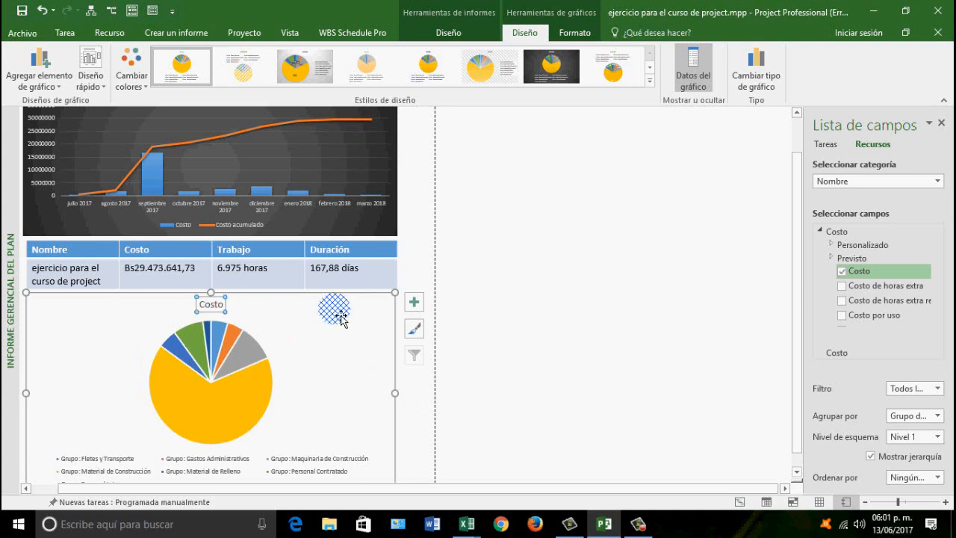
key("Delete")
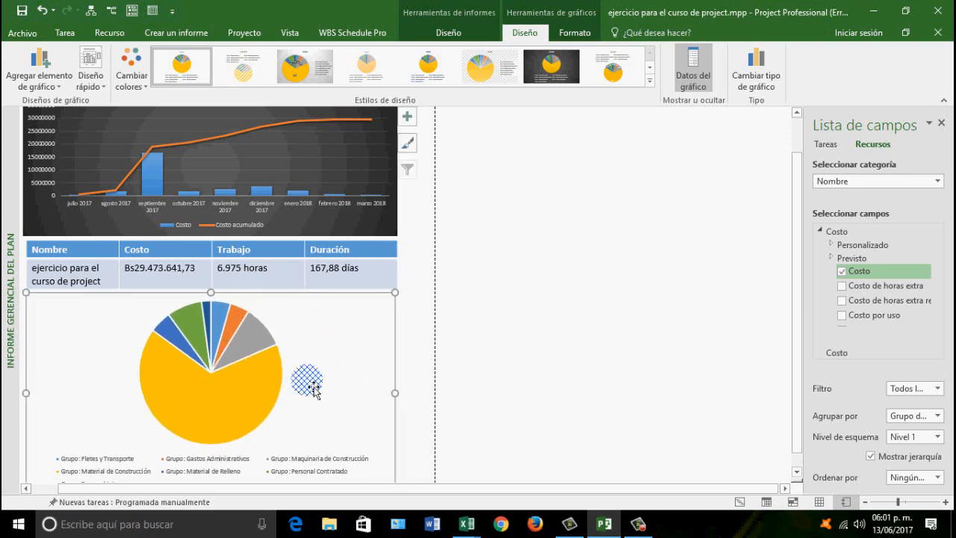
Apply a quick layout to the pie chart that labels each slice with its resource group name and percentage, without a legend.
scroll(505, 291, "down", 1)
left_click(170, 309)
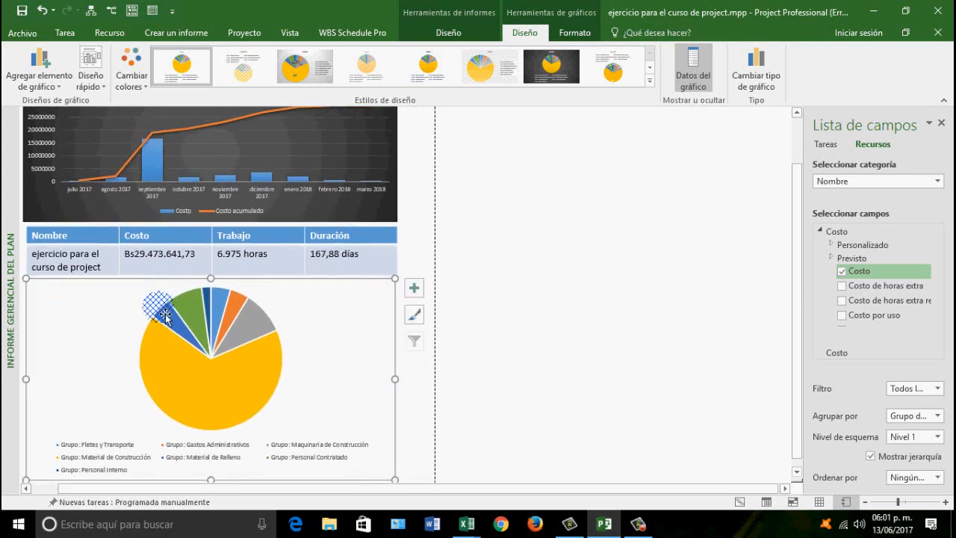
scroll(302, 315, "down", 2)
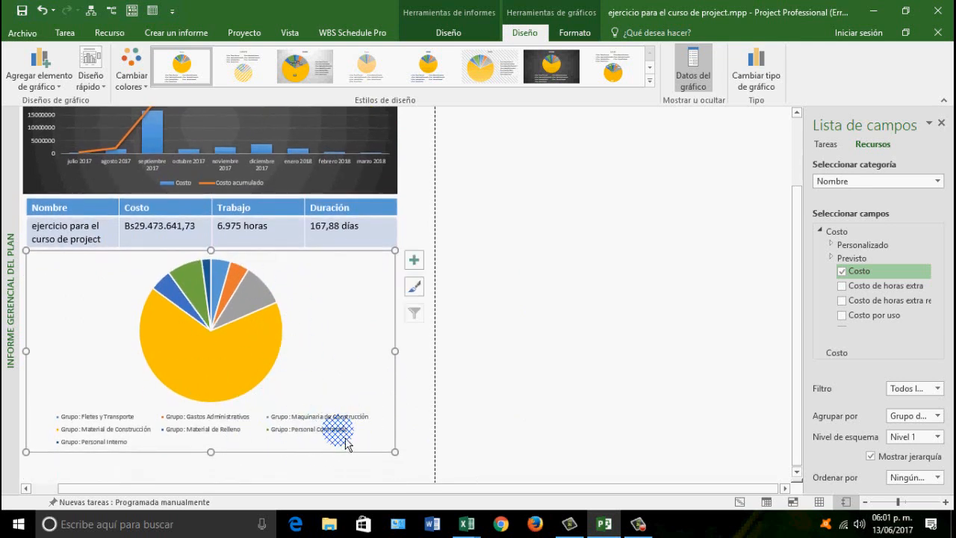
left_click(210, 376)
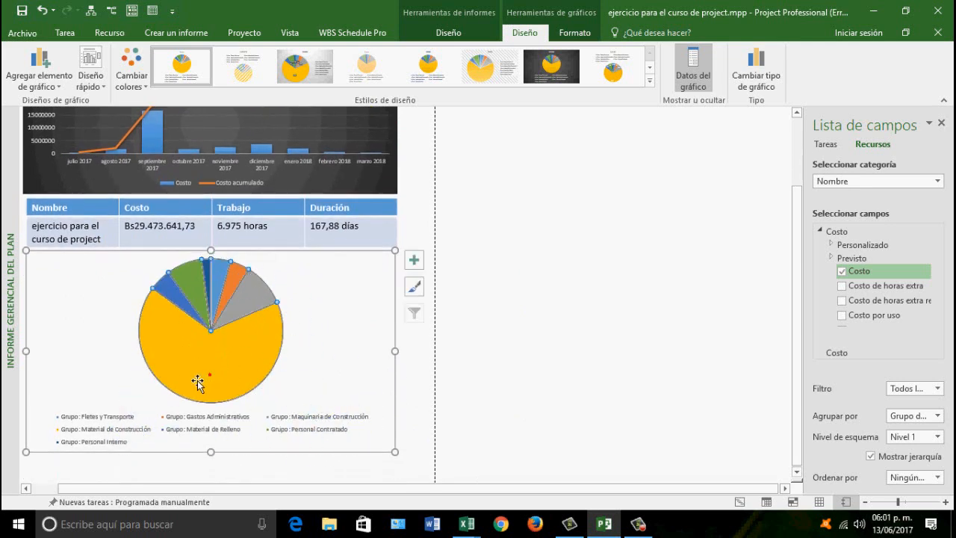
left_click(105, 82)
left_click(99, 112)
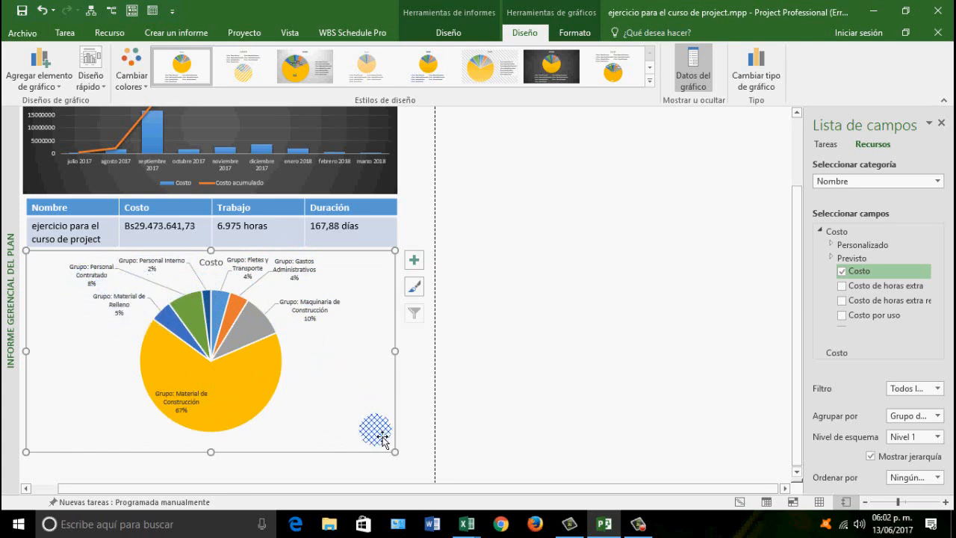
Shrink the pie chart to slightly over half the table's width and set its data labels to font size 8.
mouse_move(393, 453)
left_mouse_down()
mouse_move(306, 425)
mouse_move(166, 418)
mouse_move(207, 408)
left_mouse_up()
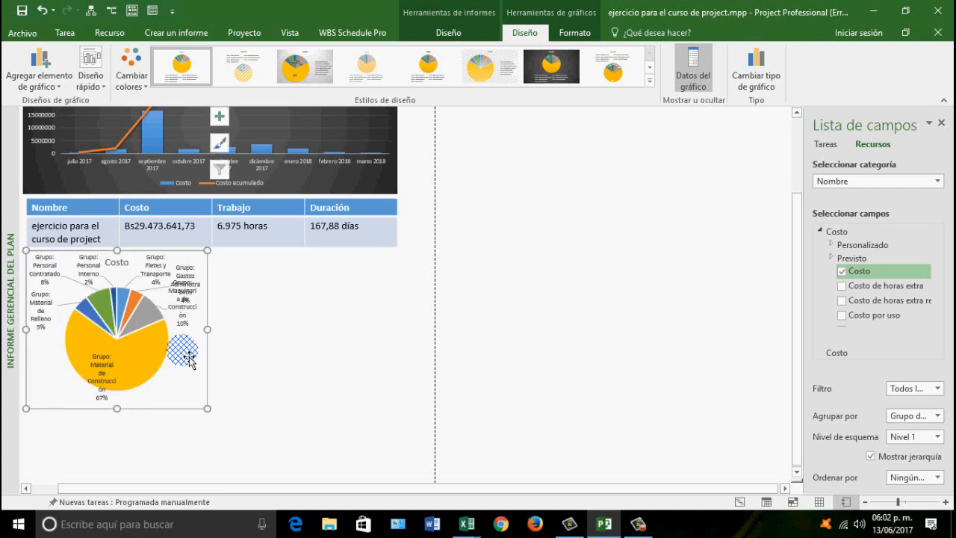
left_click(161, 280)
left_click(67, 33)
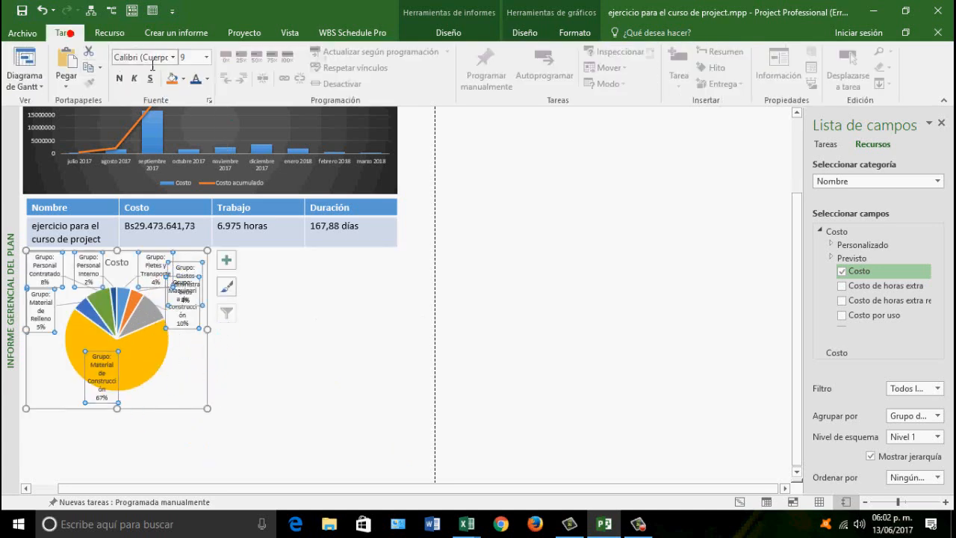
left_click(206, 57)
left_click(190, 69)
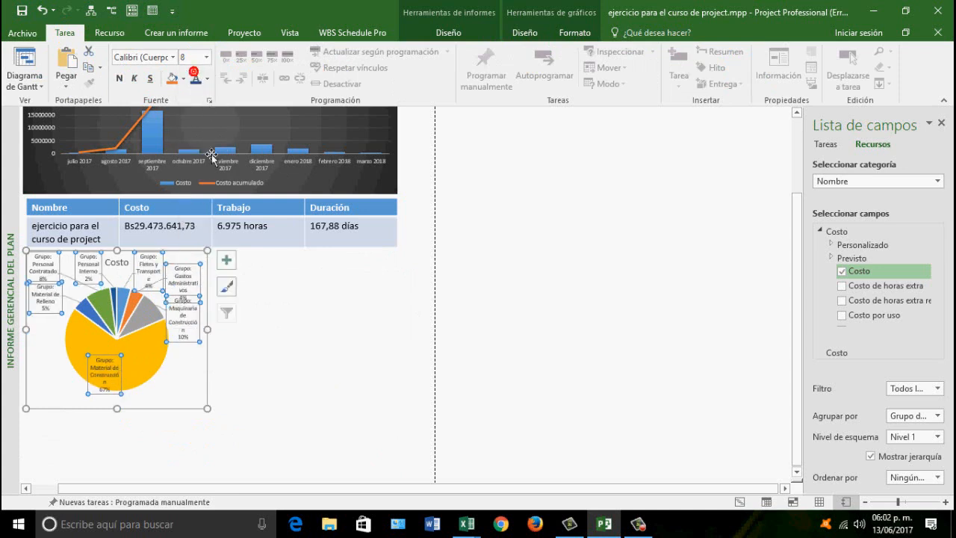
mouse_move(209, 333)
left_mouse_down()
mouse_move(260, 337)
mouse_move(245, 340)
left_mouse_up()
left_click(310, 309)
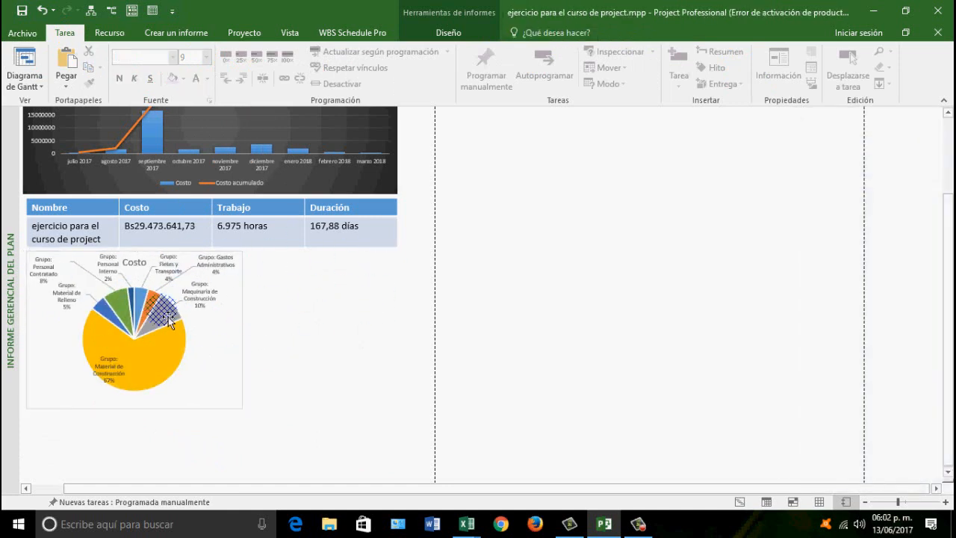
Insert a text box about 7.4 cm high and 6.9 cm wide beside the pie chart, ending at the table's outer edge.
left_click(466, 39)
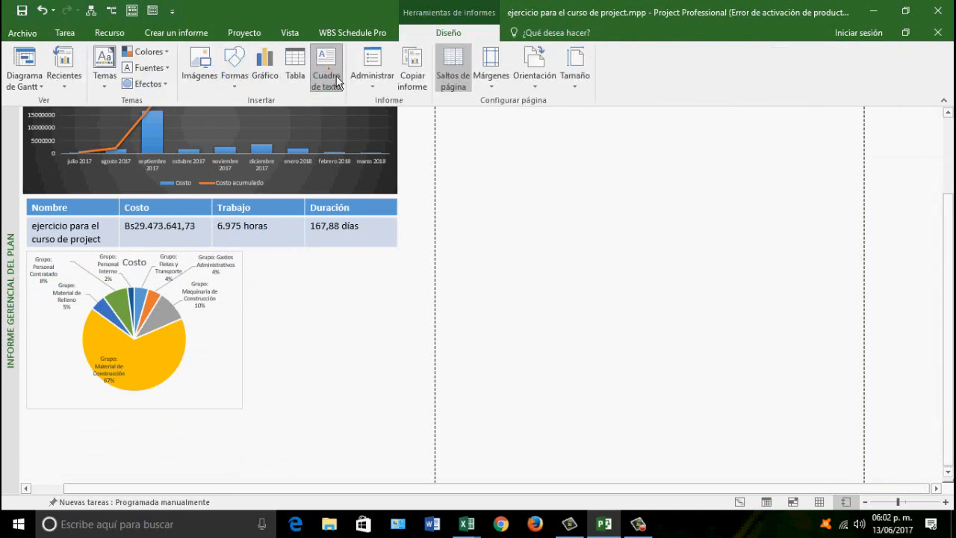
mouse_move(380, 309)
left_mouse_down()
mouse_move(416, 417)
mouse_move(404, 411)
left_mouse_up()
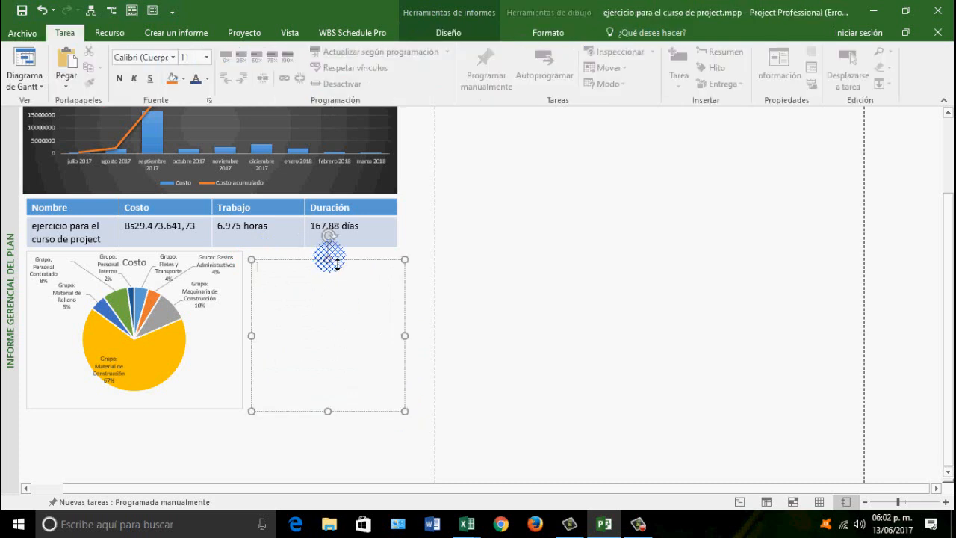
left_click_drag(330, 258, 329, 254)
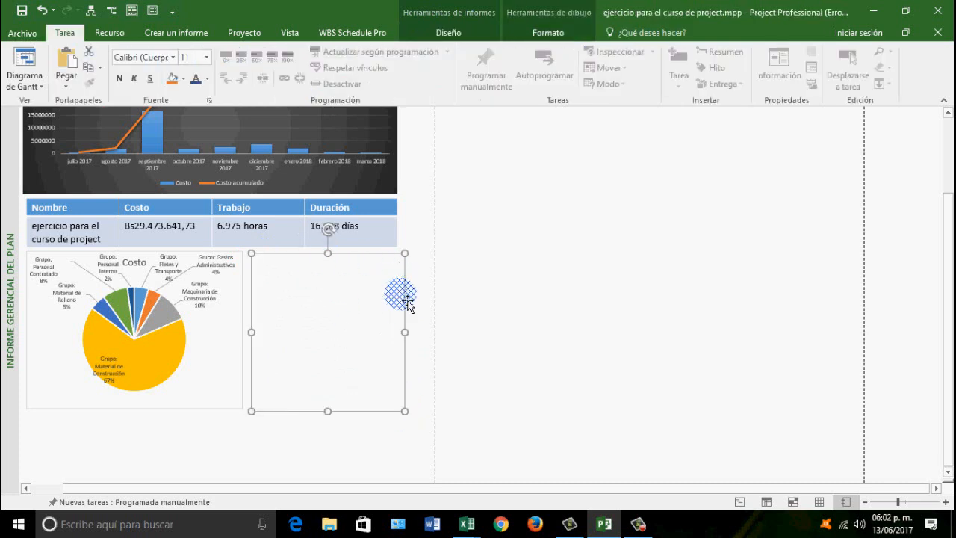
left_click_drag(412, 340, 402, 338)
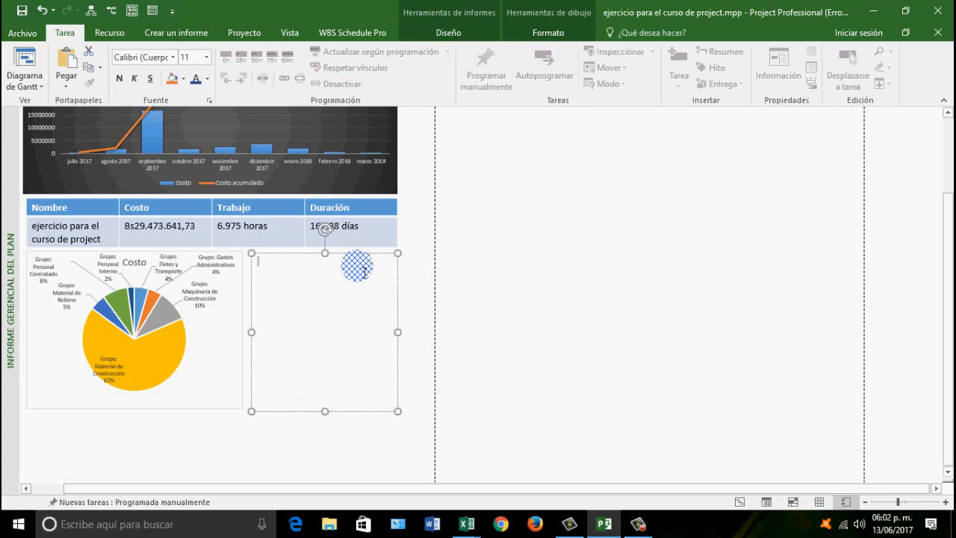
Apply the dark blue gradient shape style from the last row of theme styles to the text box.
left_click(459, 33)
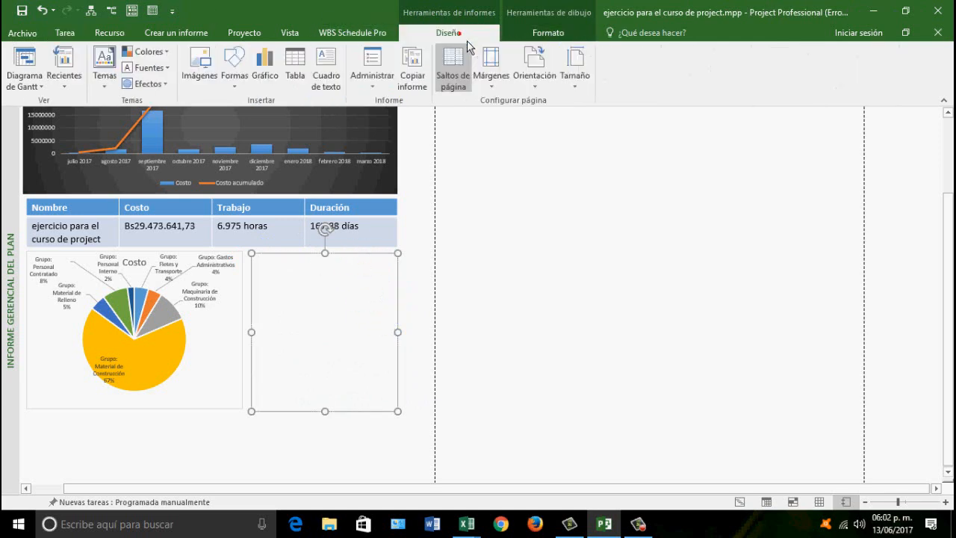
left_click(556, 36)
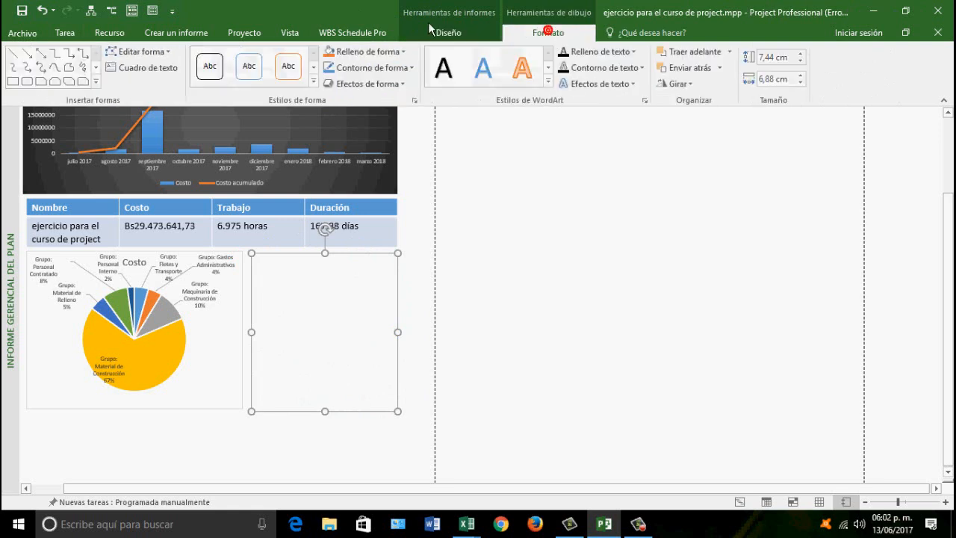
left_click(313, 81)
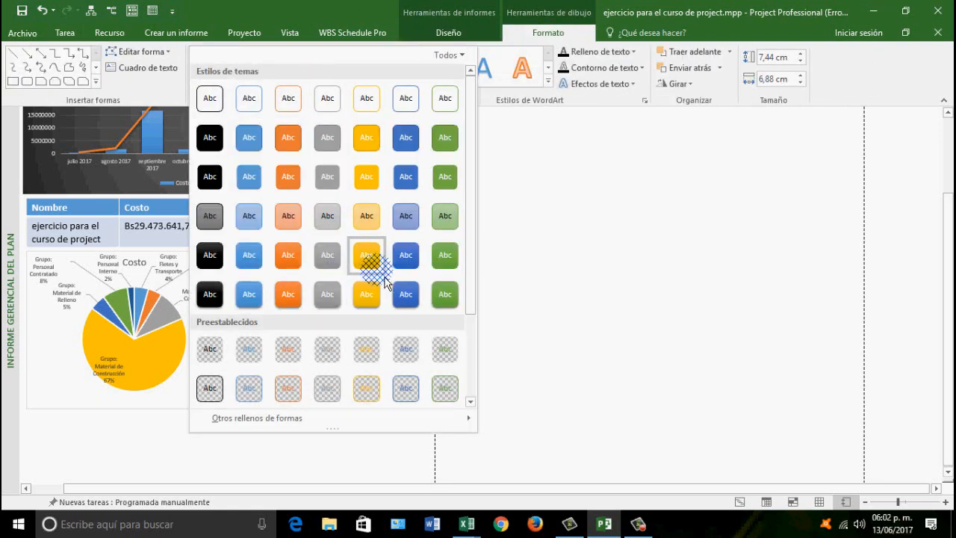
left_click(405, 293)
left_click(425, 305)
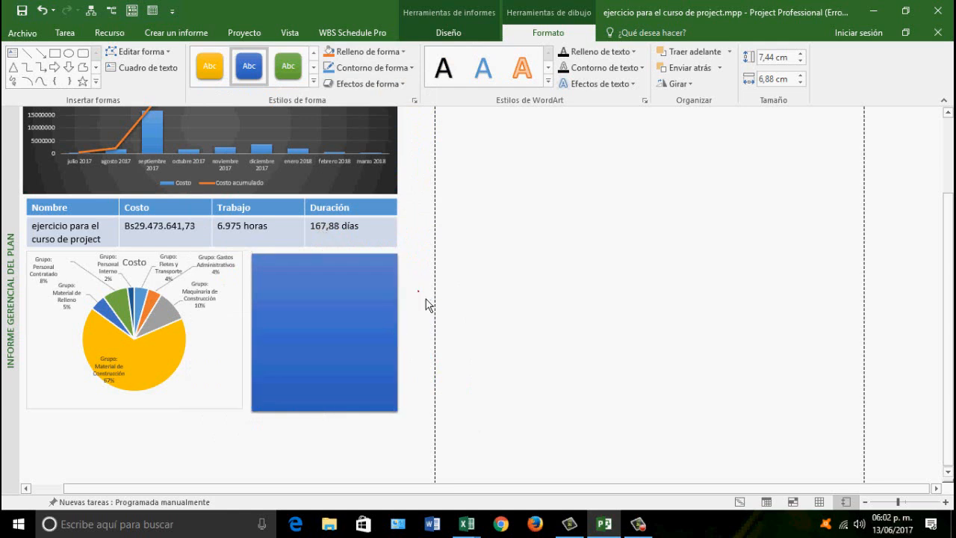
left_click(315, 285)
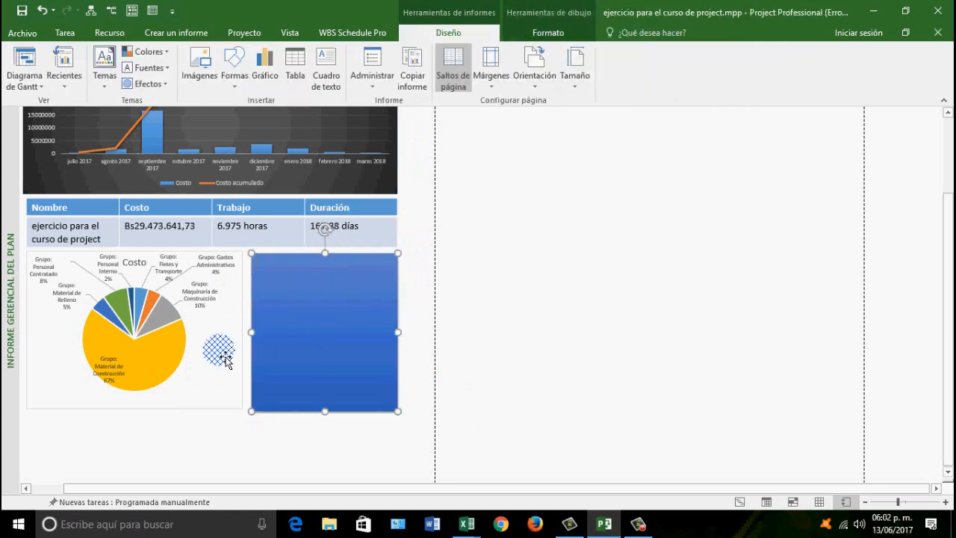
left_click(173, 453)
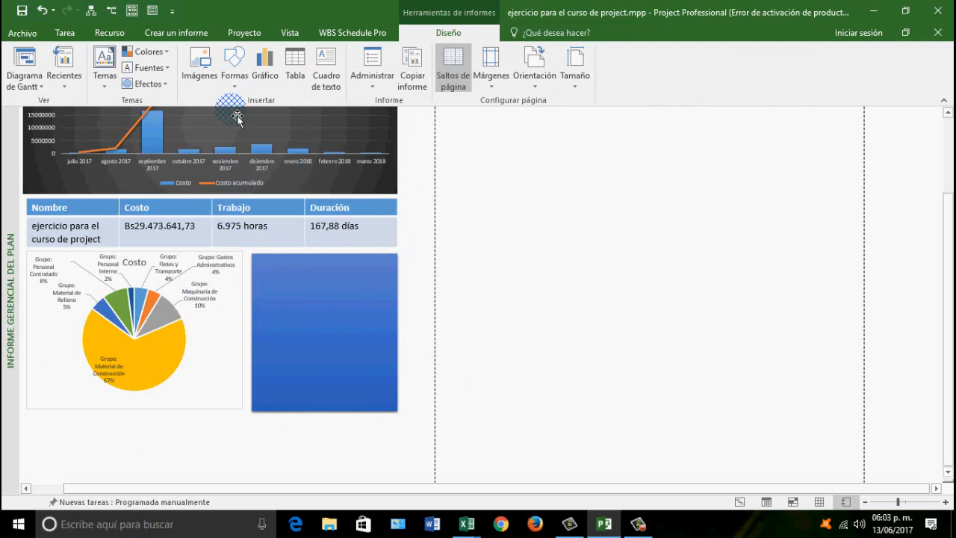
Draw an arrow from the large Material de Construcción slice to the blue text box.
left_click(235, 70)
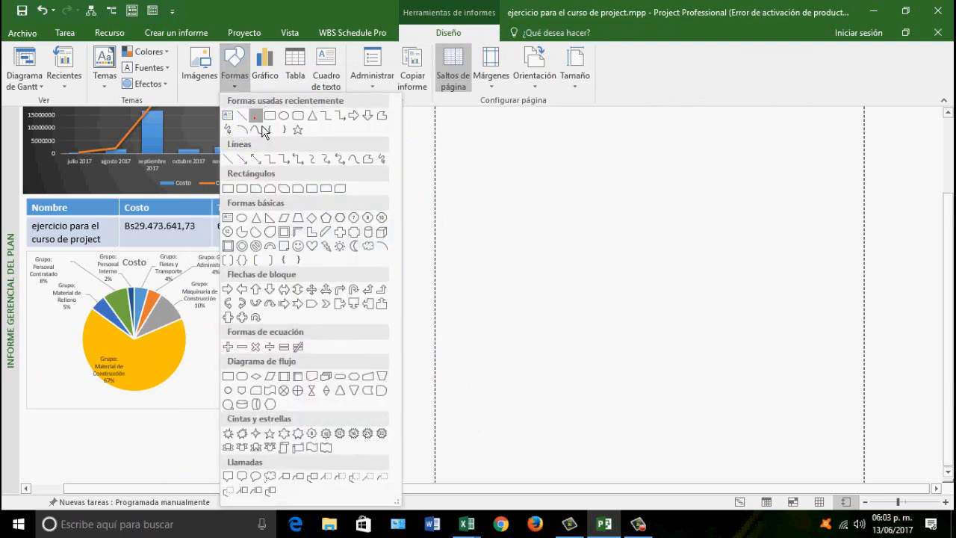
left_click(197, 335)
left_click(234, 69)
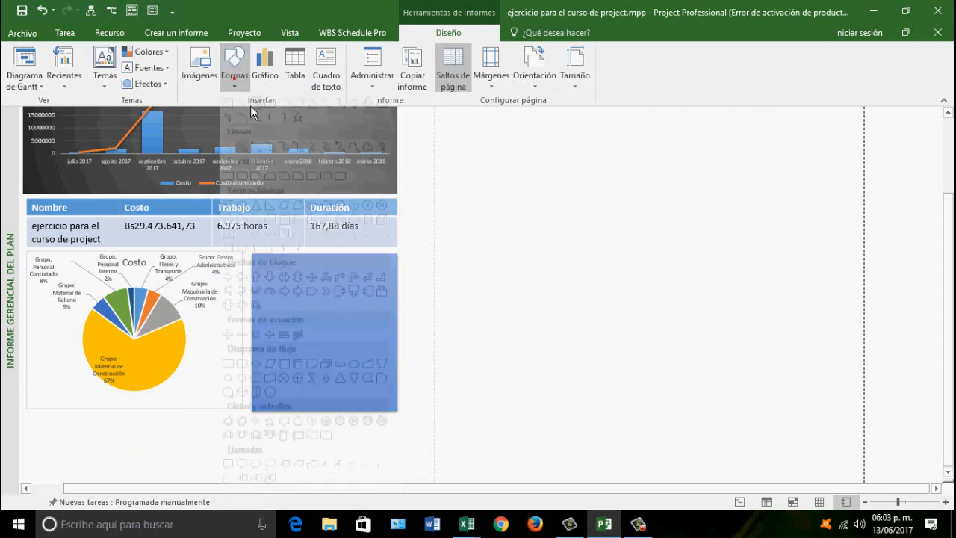
left_click(184, 363)
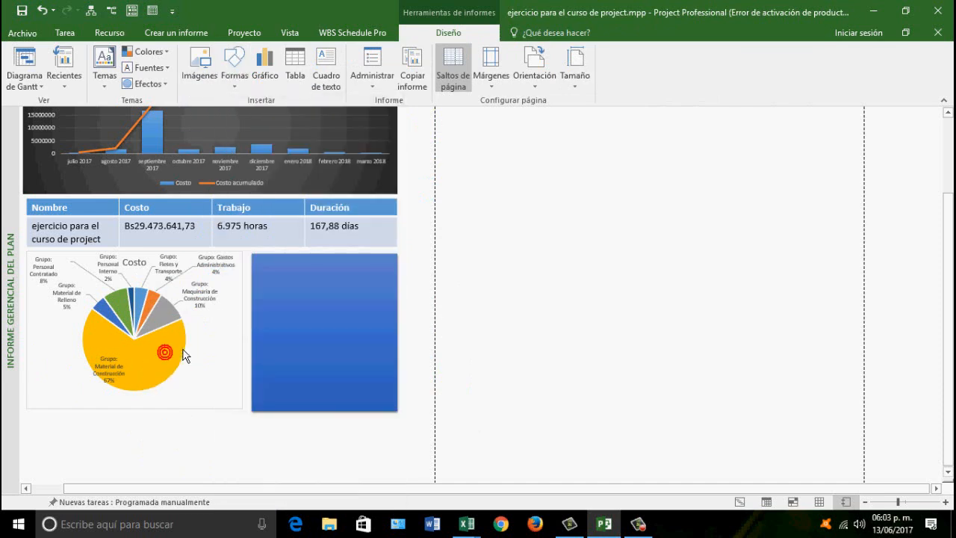
left_click(269, 307)
Move the blue text box flush with the pie chart and widen it to align with the table's outer edge.
left_click(318, 258)
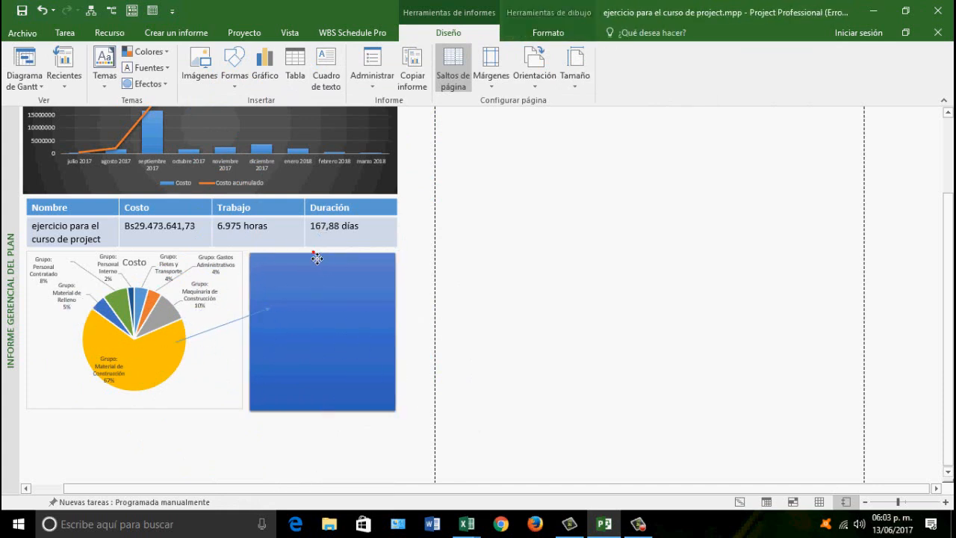
left_click_drag(317, 258, 317, 256)
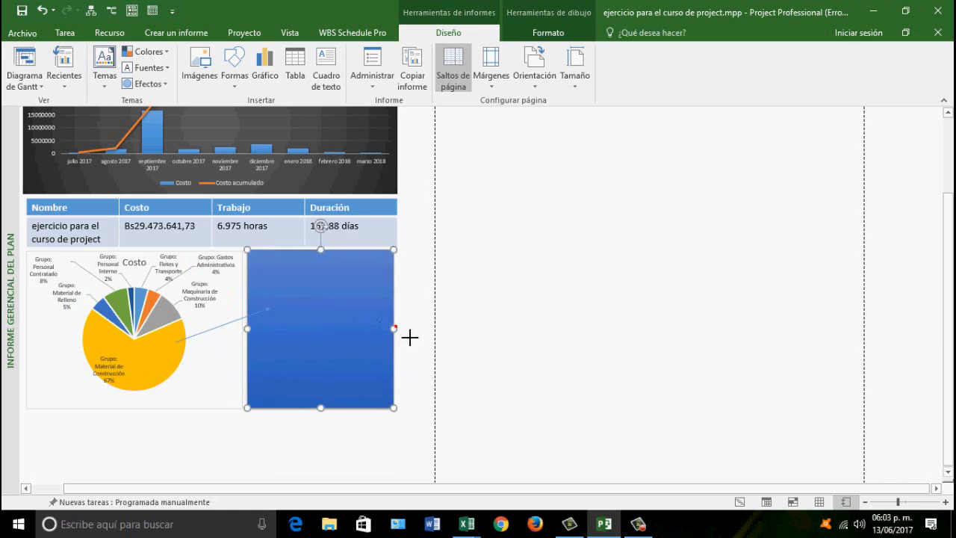
left_click_drag(410, 337, 410, 337)
left_click(288, 433)
Review the report's layout from the title down to the page break and the free space below the pie chart.
scroll(298, 443, "down", 1)
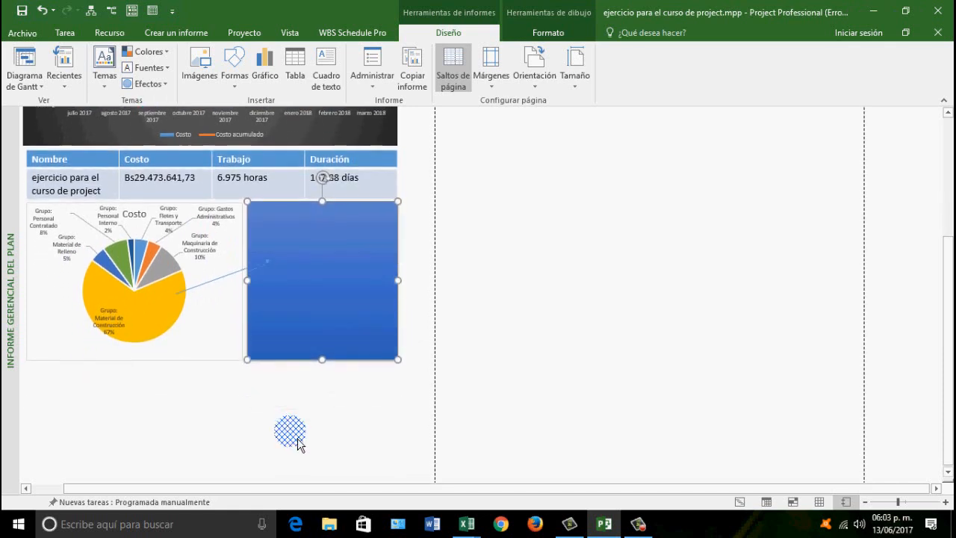
scroll(298, 443, "down", 2)
scroll(294, 442, "up", 1)
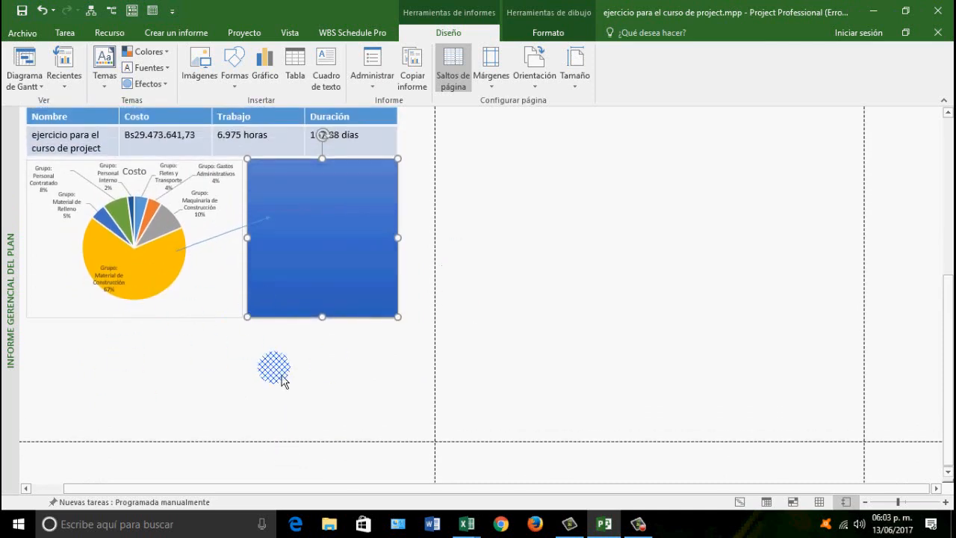
scroll(282, 381, "up", 4)
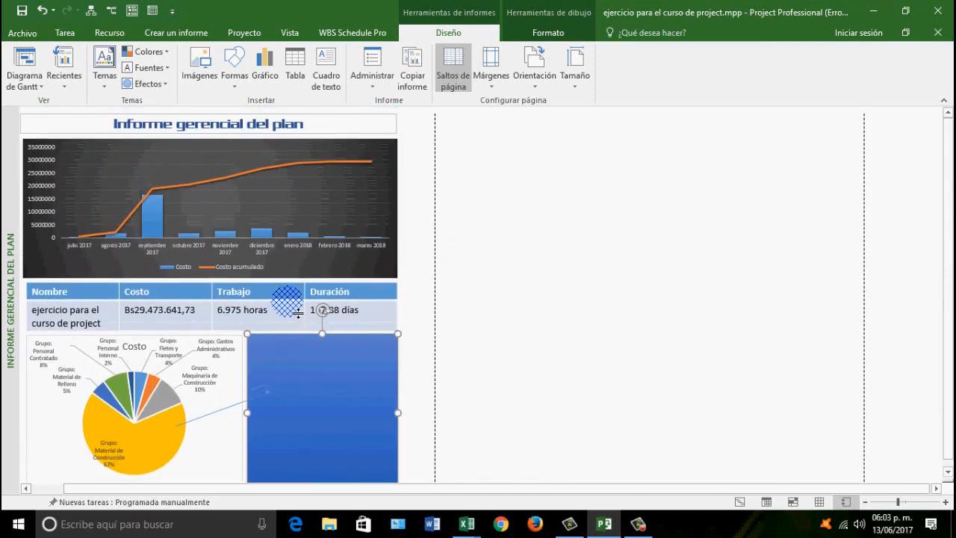
scroll(298, 313, "down", 1)
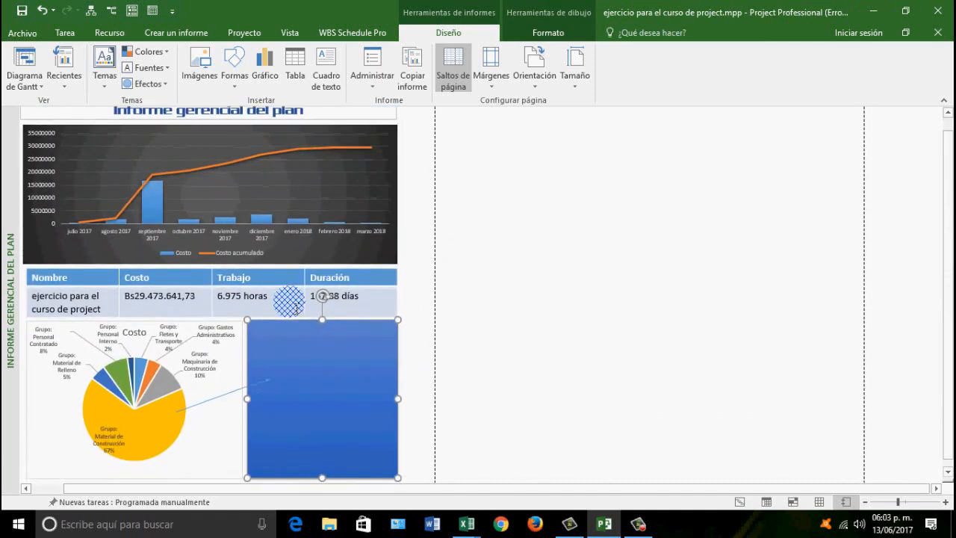
left_click(415, 292)
left_click(512, 324)
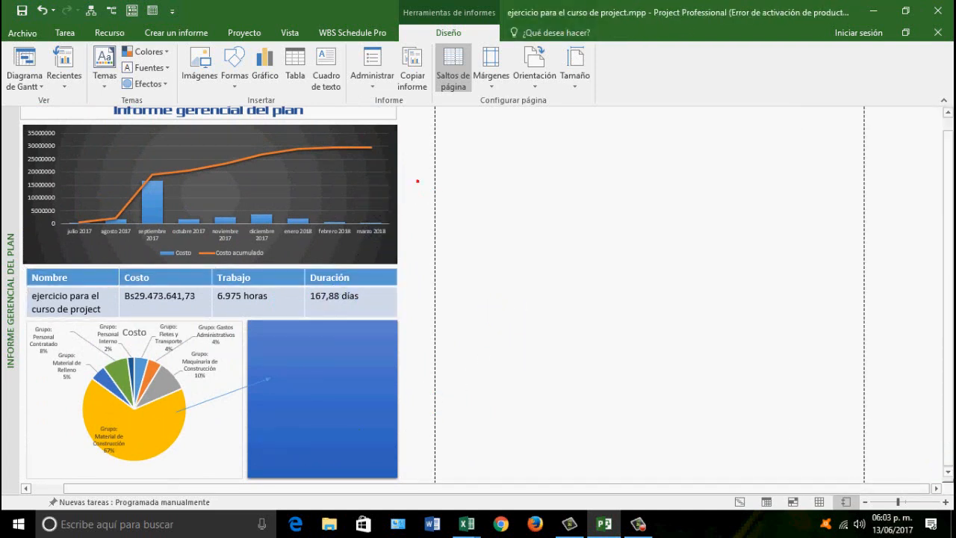
mouse_move(947, 363)
left_mouse_down()
mouse_move(947, 351)
mouse_move(946, 366)
left_mouse_up()
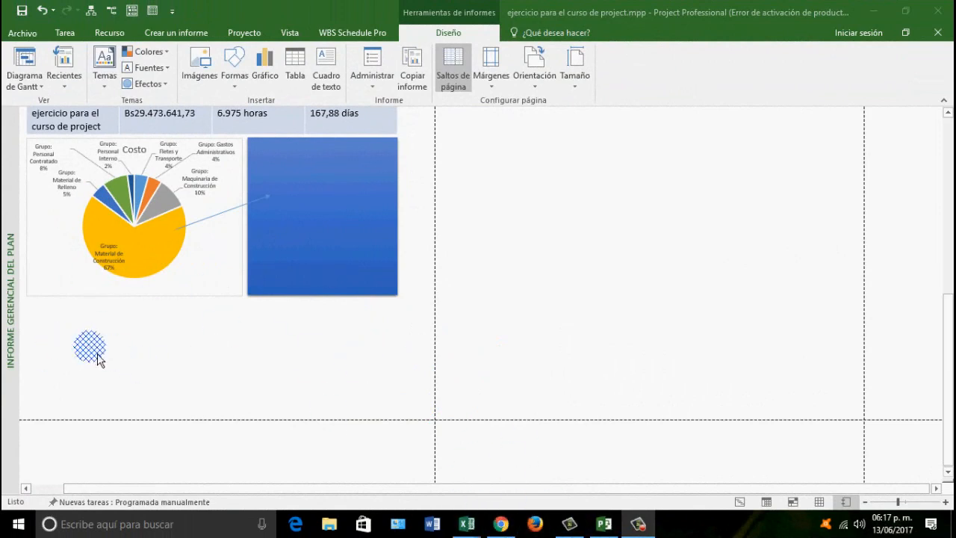
scroll(373, 224, "up", 5)
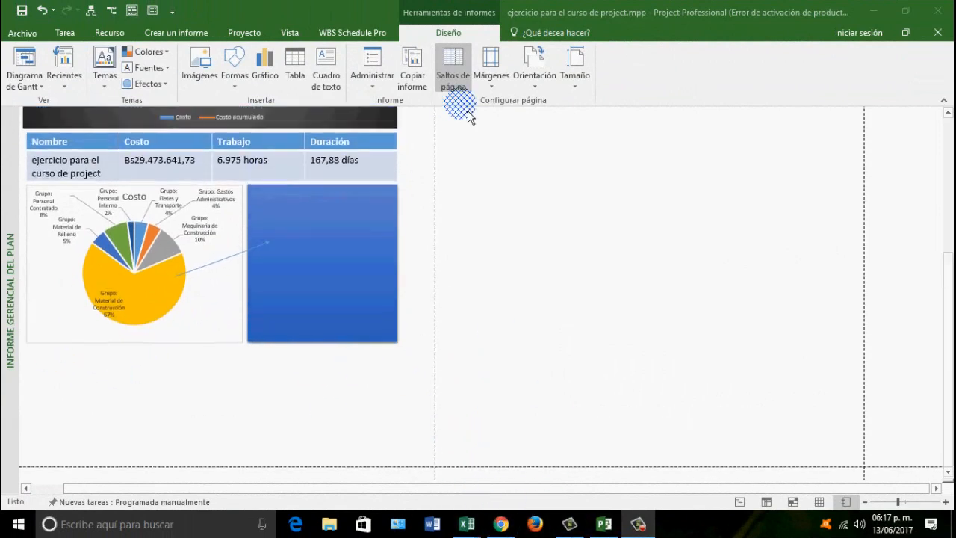
scroll(448, 93, "up", 1)
scroll(413, 147, "up", 1)
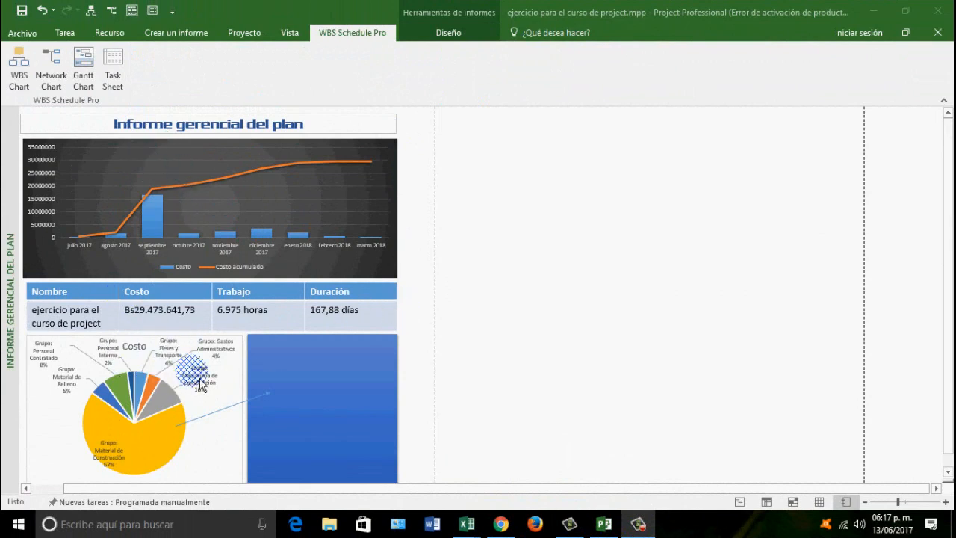
scroll(361, 231, "down", 1)
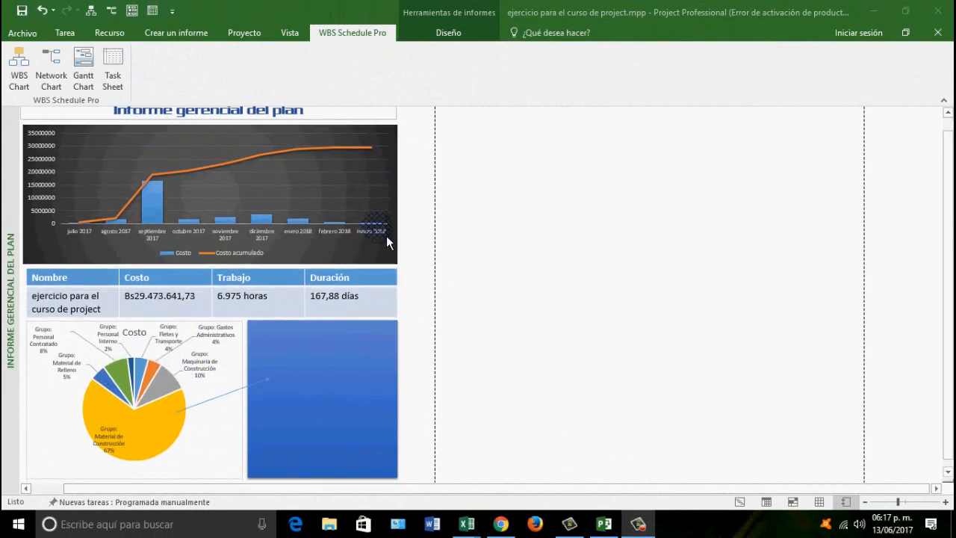
scroll(950, 243, "down", 1)
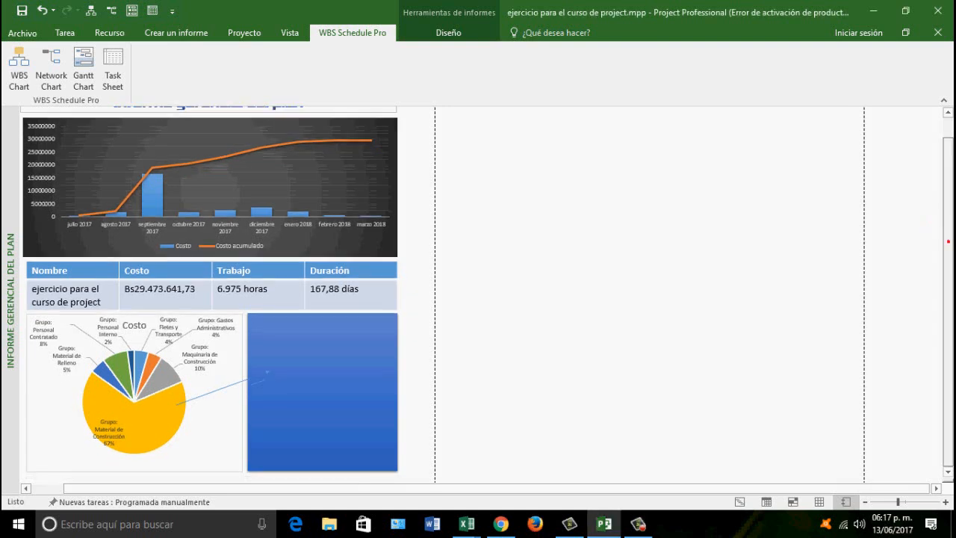
left_click(946, 472)
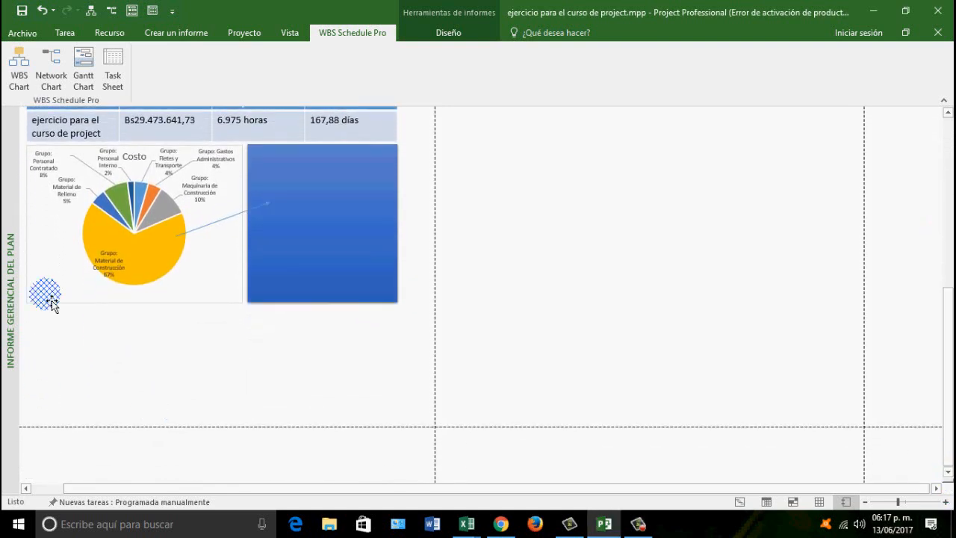
Insert the ship picture from the "images y videos" folder inside "presentaciones con powerpoint" and place it directly below the pie chart.
left_click(449, 34)
left_click(200, 66)
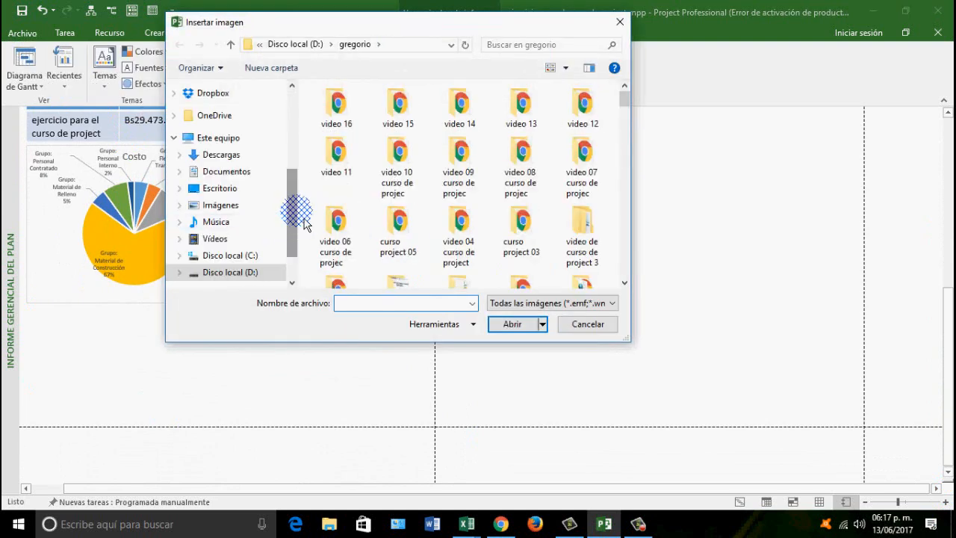
left_click(251, 273)
double_click(370, 138)
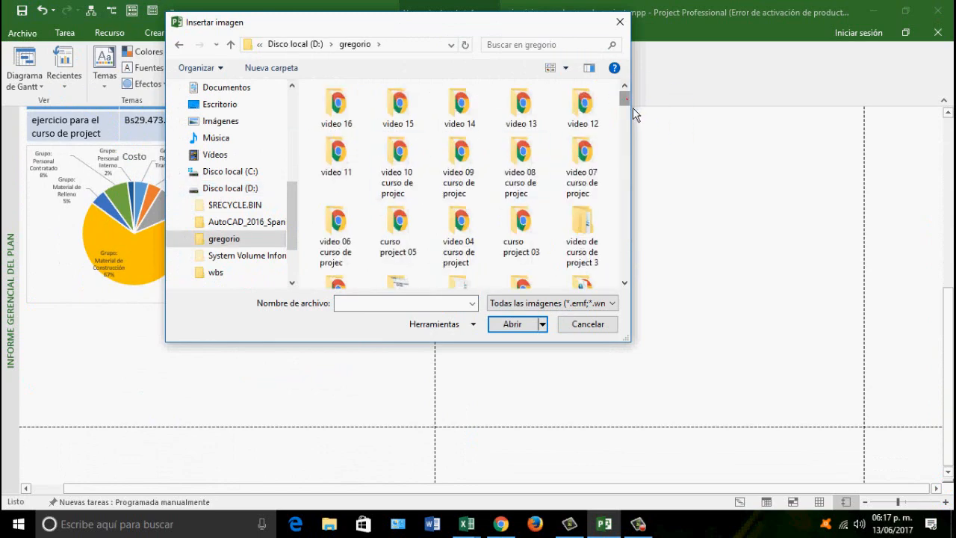
left_click_drag(624, 100, 625, 135)
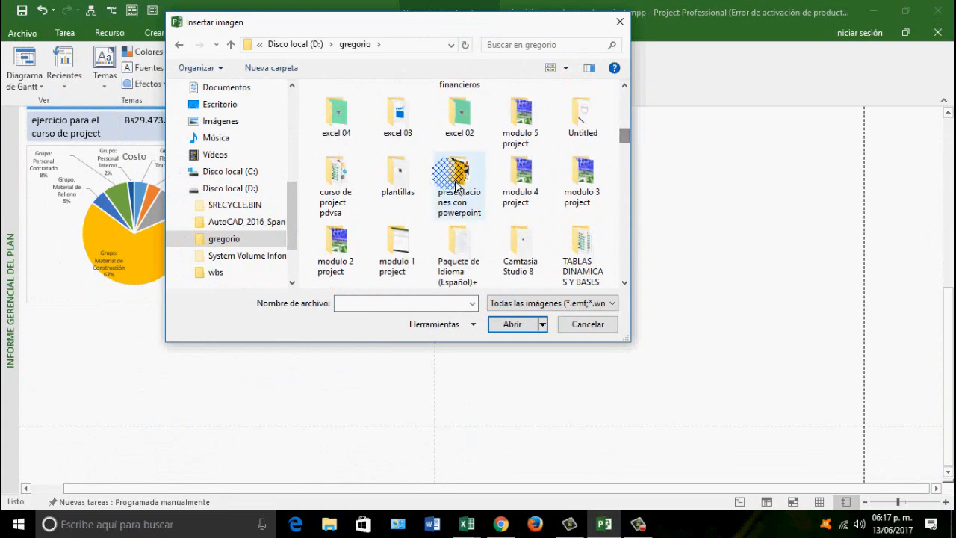
double_click(456, 181)
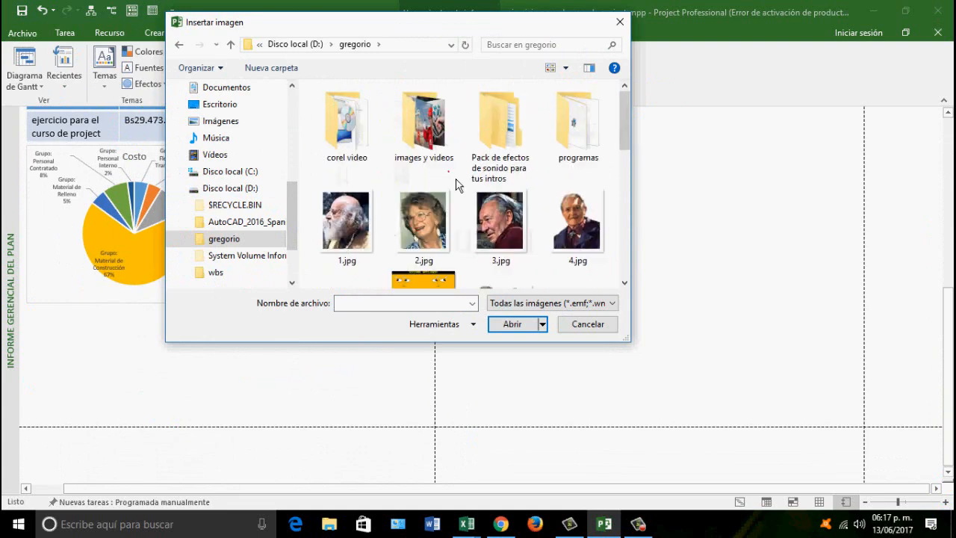
double_click(439, 139)
left_click_drag(630, 116, 631, 136)
left_click(577, 171)
left_click(507, 323)
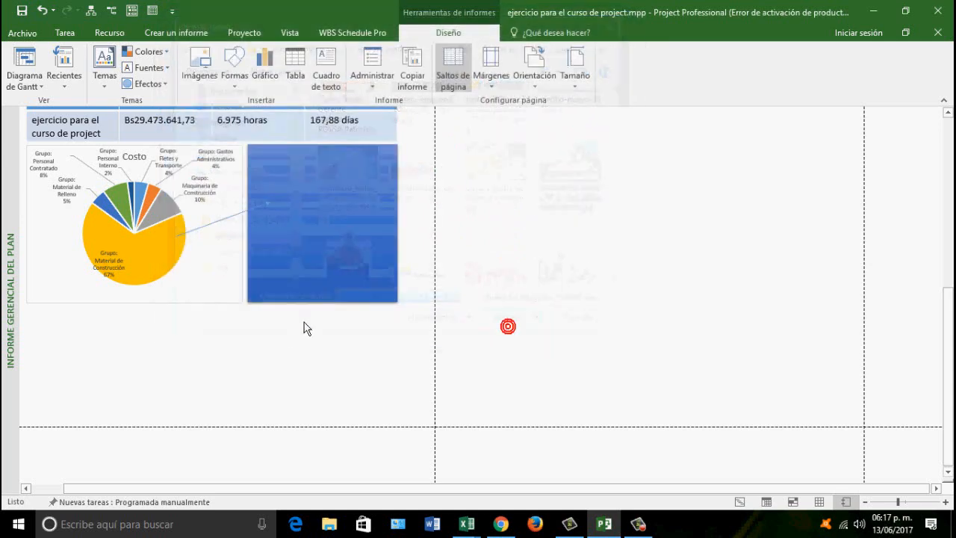
left_click_drag(657, 176, 120, 329)
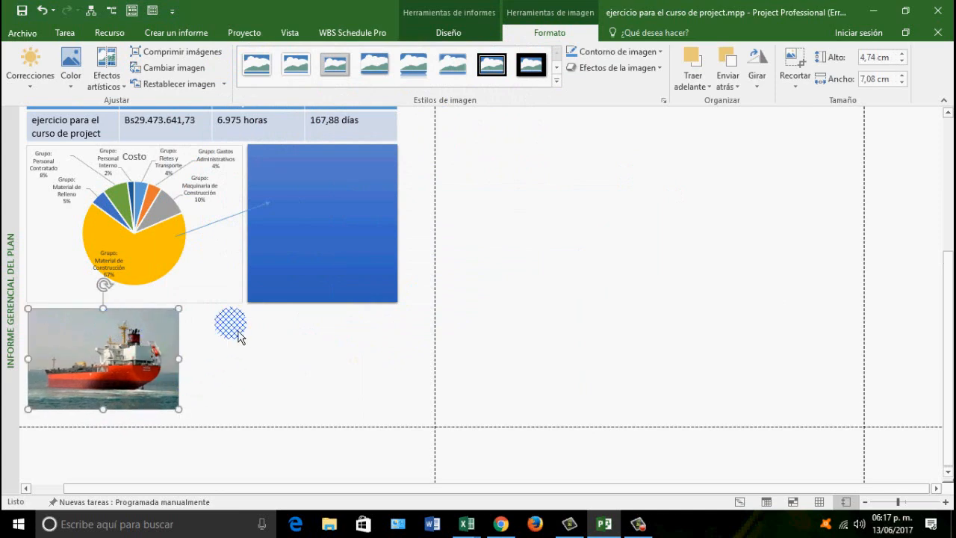
left_click(301, 366)
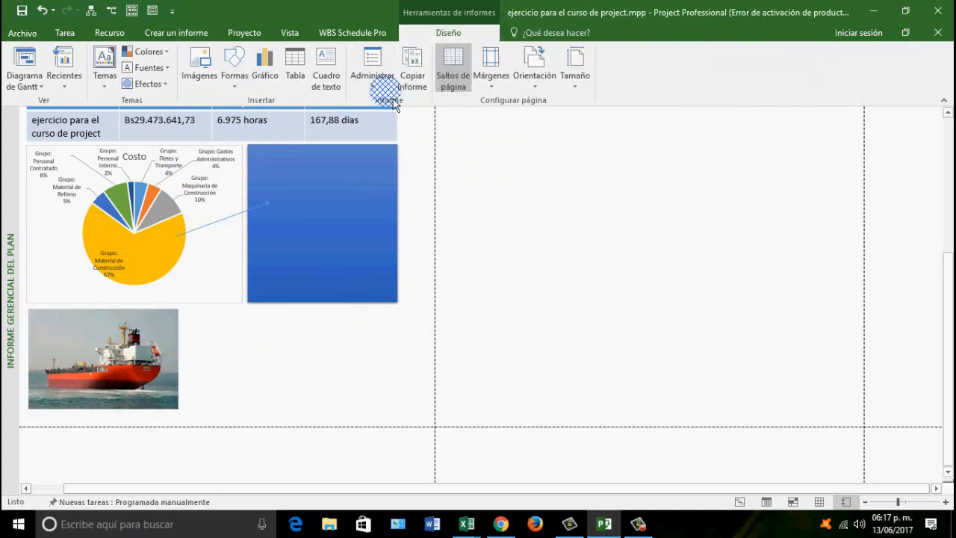
Insert a Columna agrupada chart and fit it into the space beside the ship picture, below the blue text box.
left_click(275, 68)
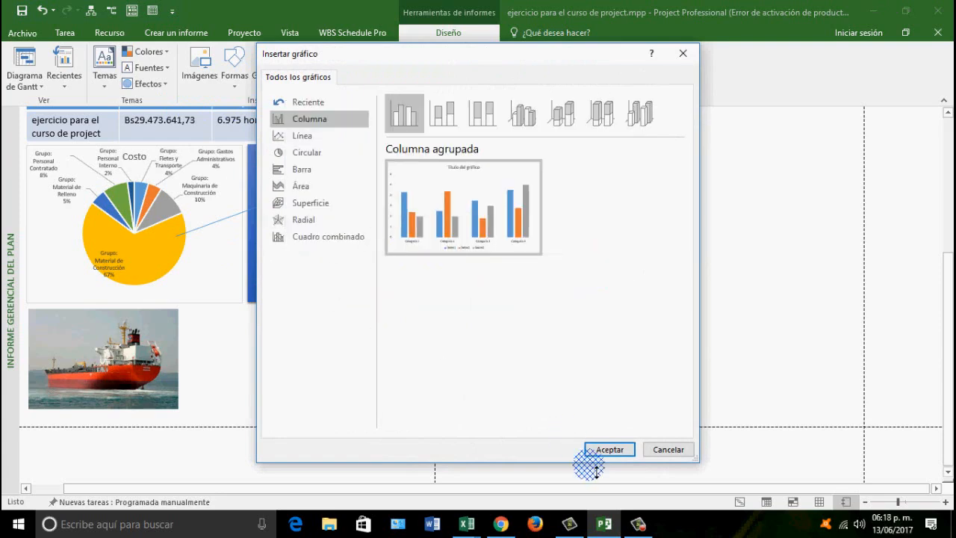
left_click(610, 451)
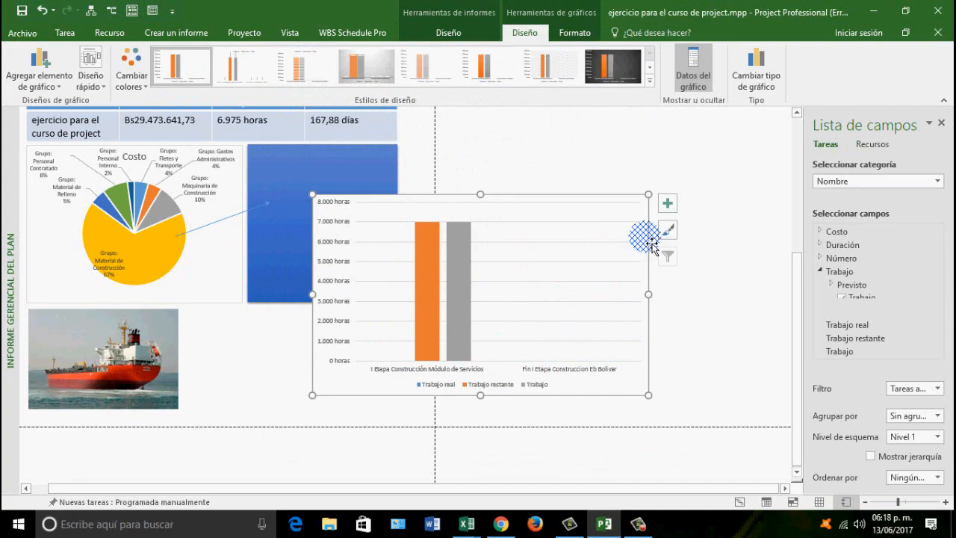
left_click_drag(658, 208, 543, 273)
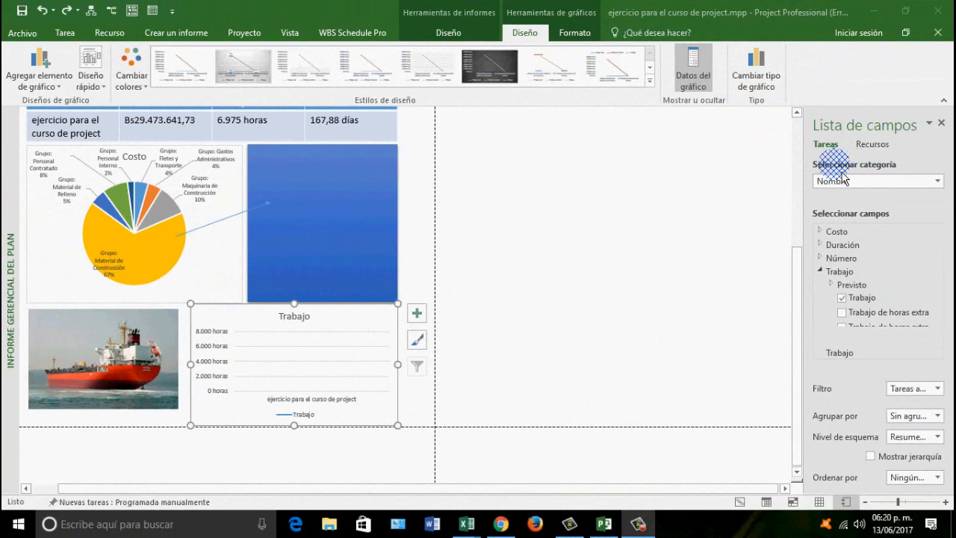
Set the Trabajo chart's category to Hora and its timescale units to Meses with the "enero 2009" date format.
left_click(938, 181)
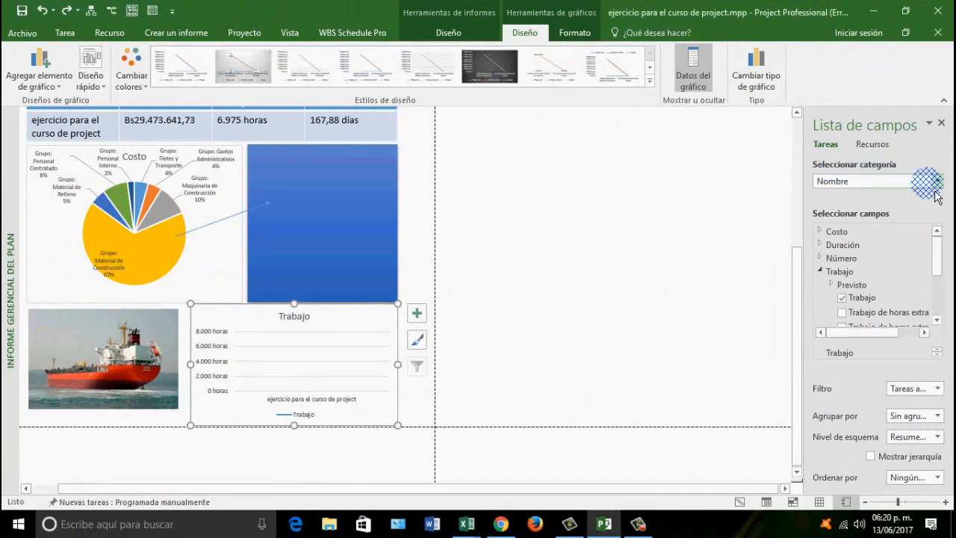
left_click(885, 195)
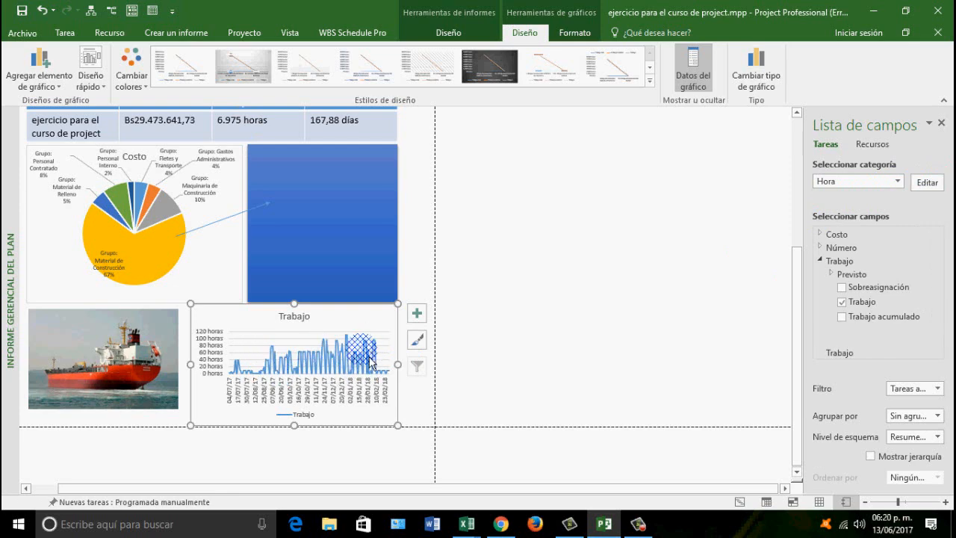
left_click(927, 182)
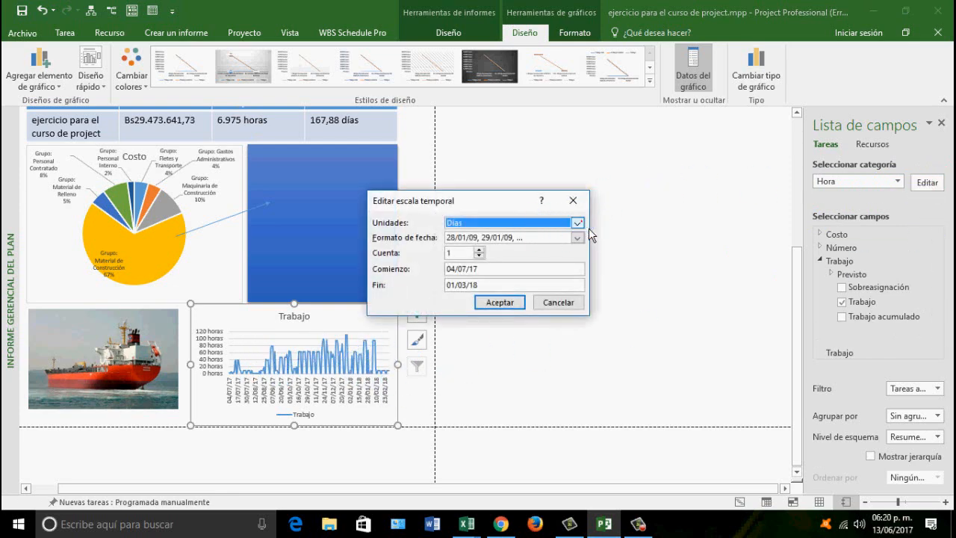
left_click(578, 223)
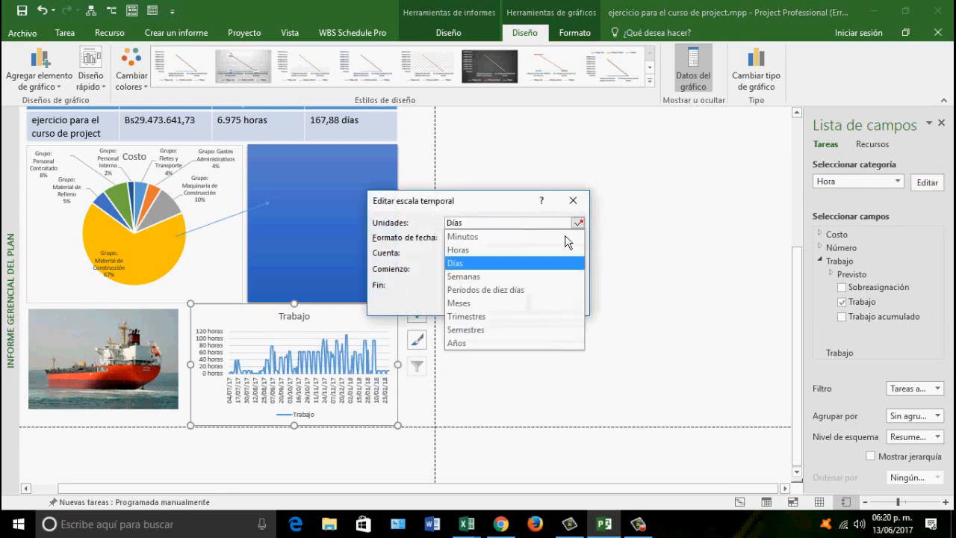
left_click(480, 306)
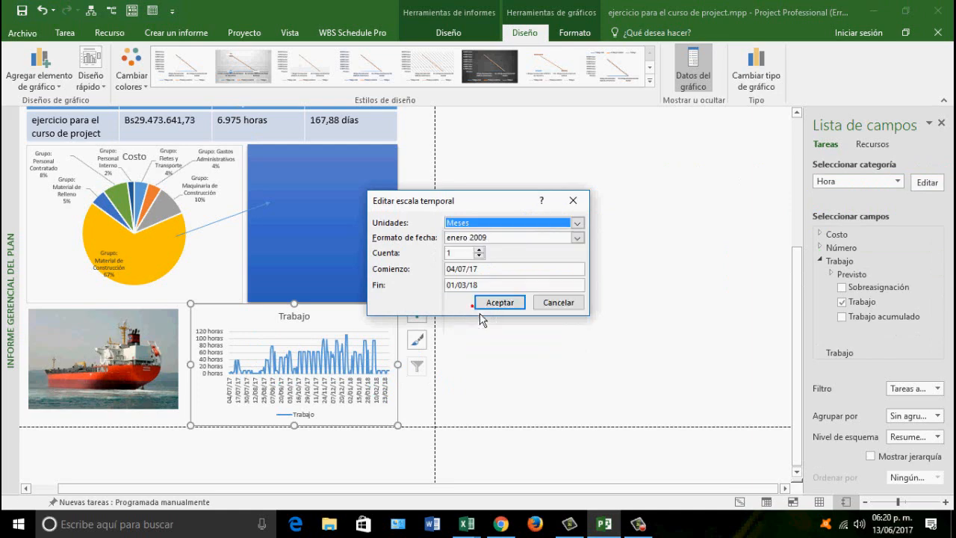
left_click(505, 309)
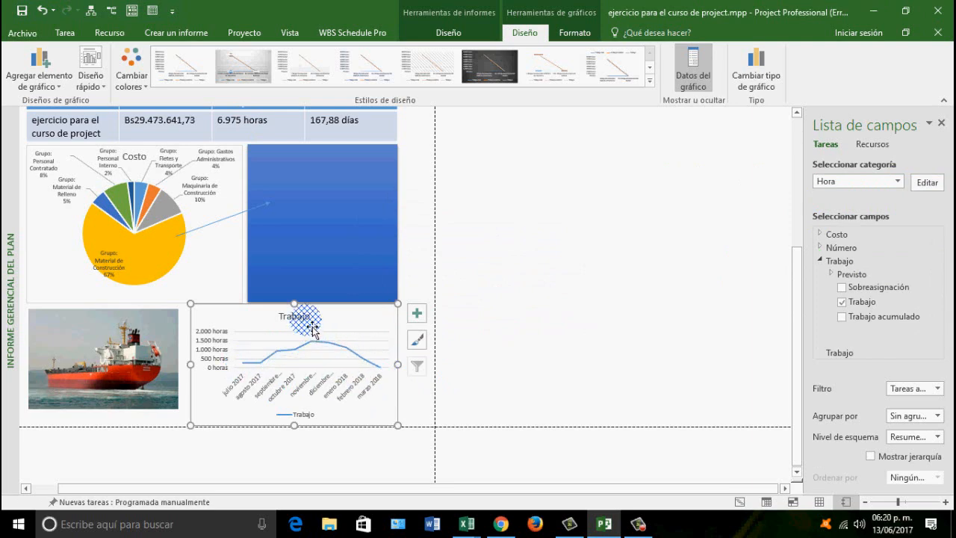
Delete the Trabajo chart's title and apply the black-background chart style to it.
left_click(310, 322)
key("Delete")
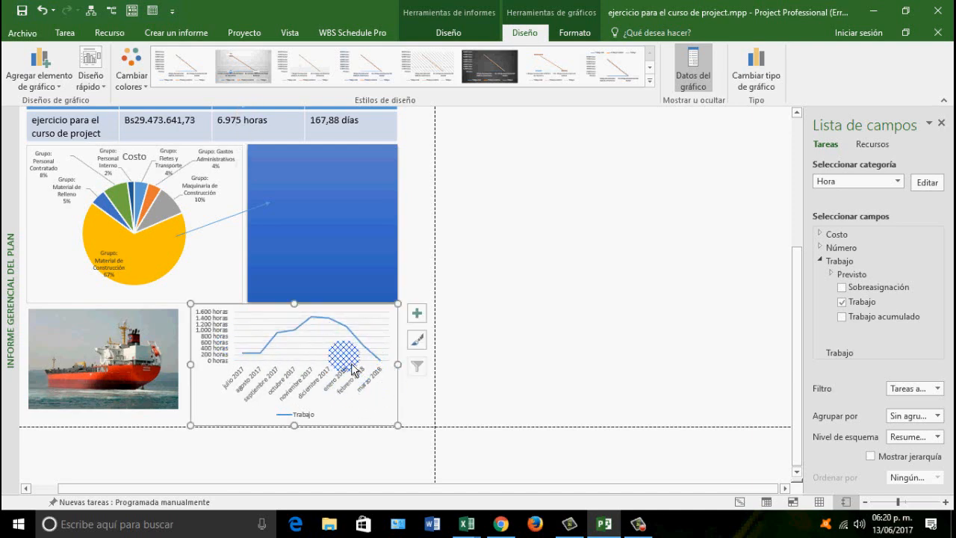
left_click(508, 77)
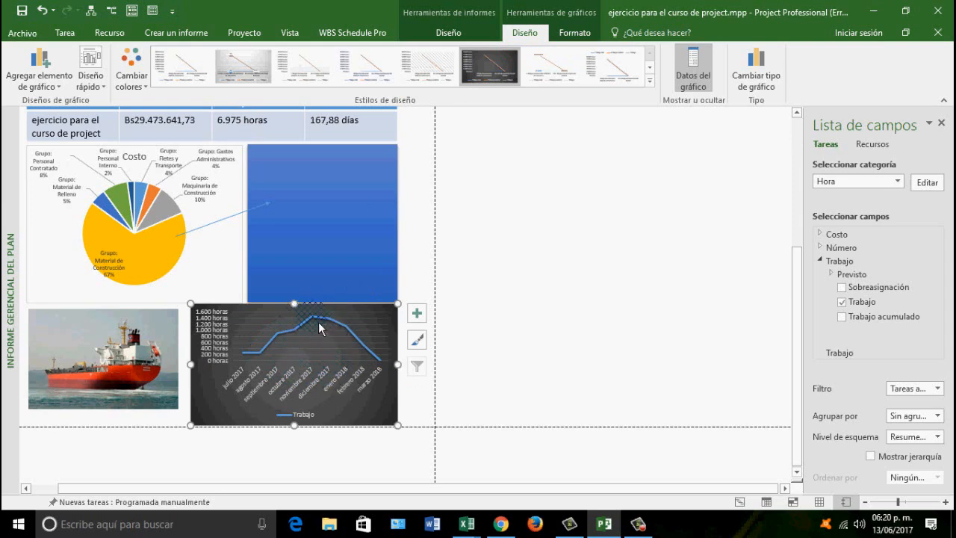
left_click(418, 290)
Review the report's layout from the title down to the ship picture and the work chart above the page break.
scroll(550, 247, "up", 3)
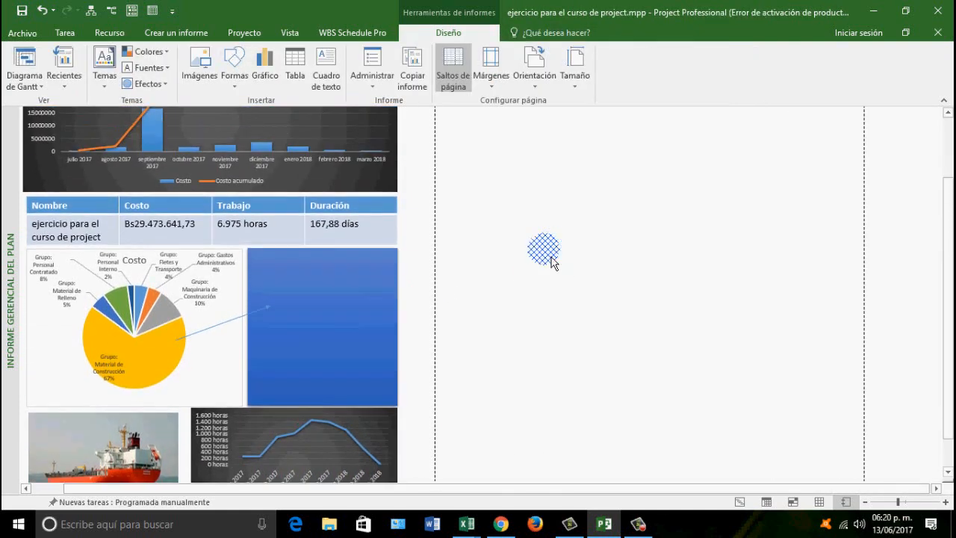
scroll(480, 319, "down", 2)
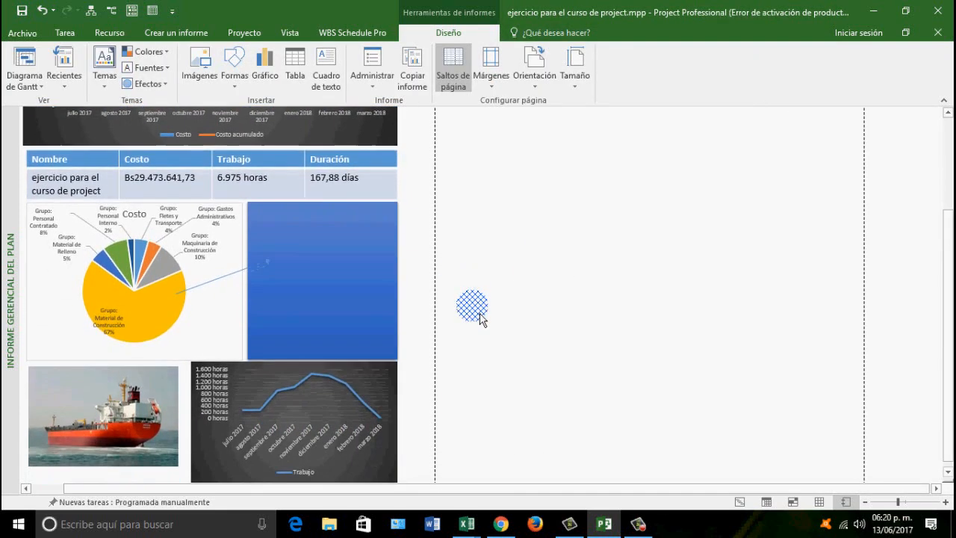
scroll(266, 341, "down", 2)
scroll(192, 316, "up", 4)
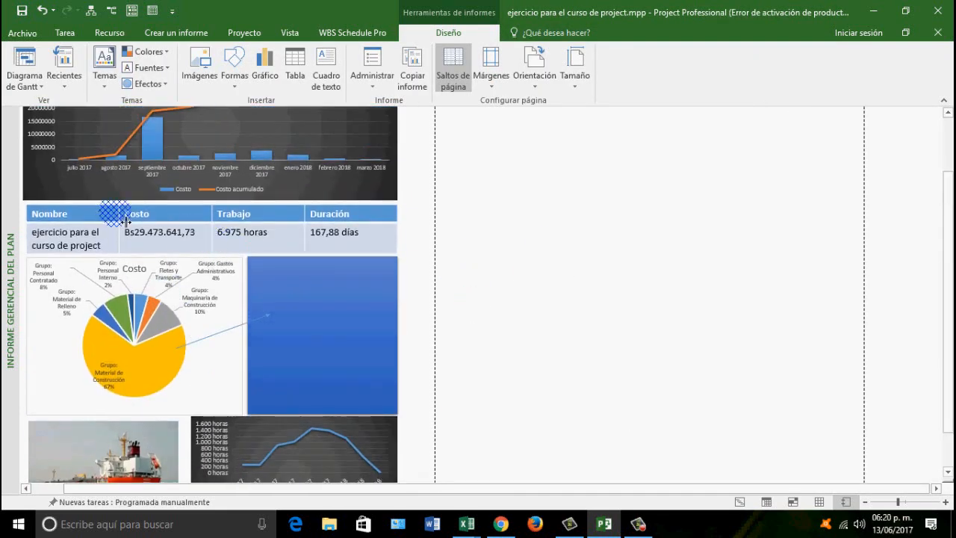
scroll(414, 196, "up", 3)
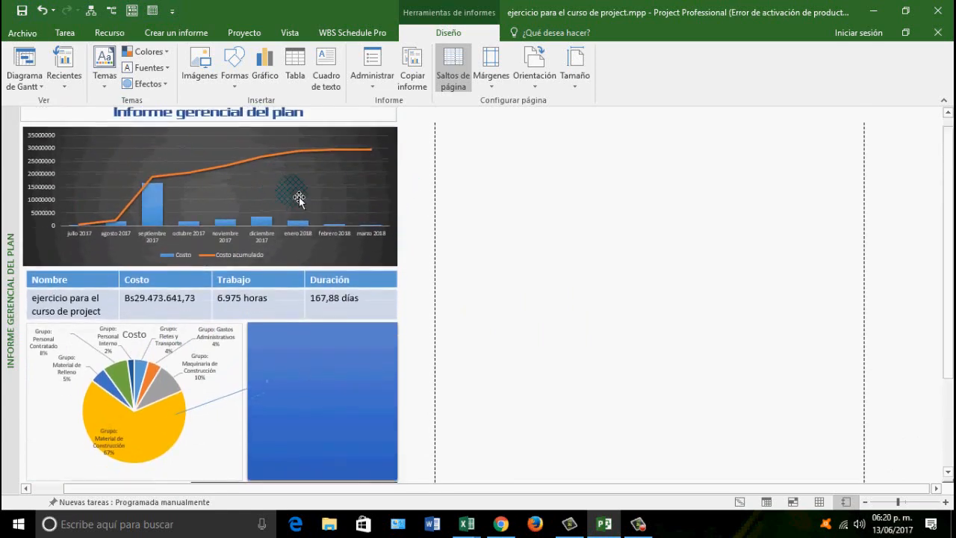
scroll(299, 198, "down", 6)
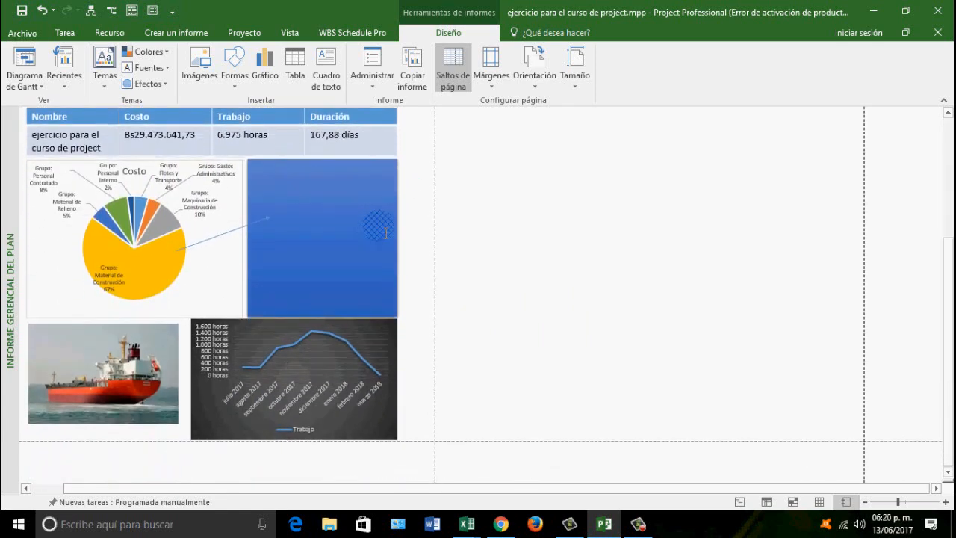
scroll(386, 232, "up", 6)
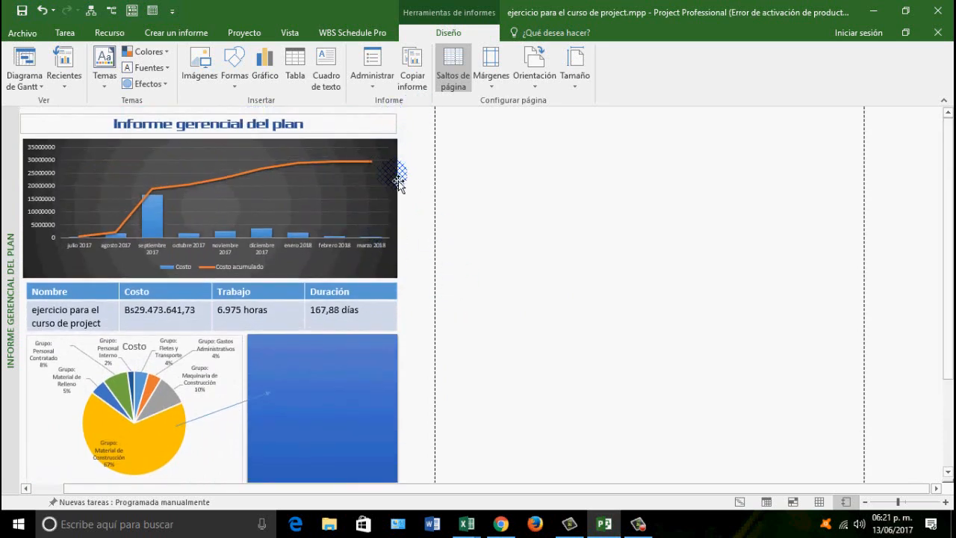
left_click_drag(452, 486, 351, 488)
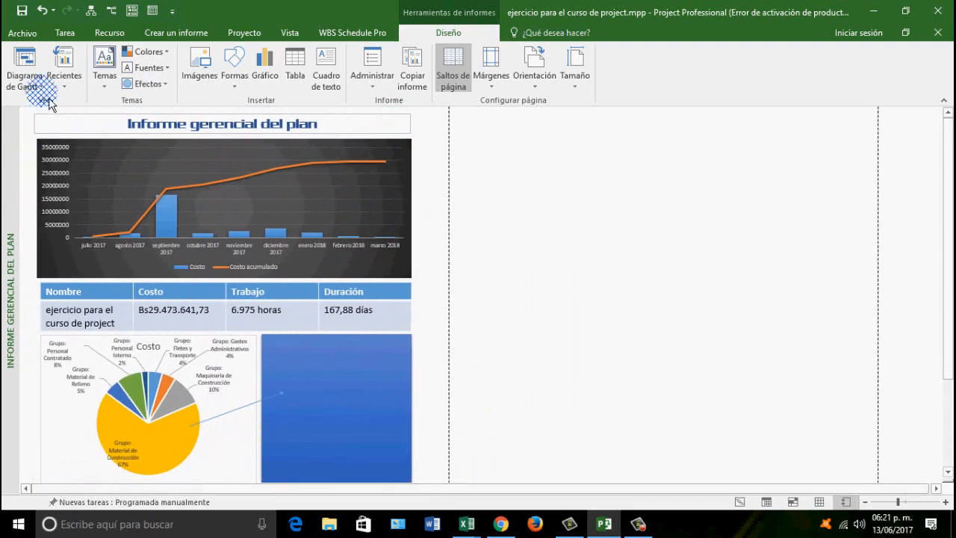
Inspect the whole report in the print preview and return to the report without printing.
left_click(24, 33)
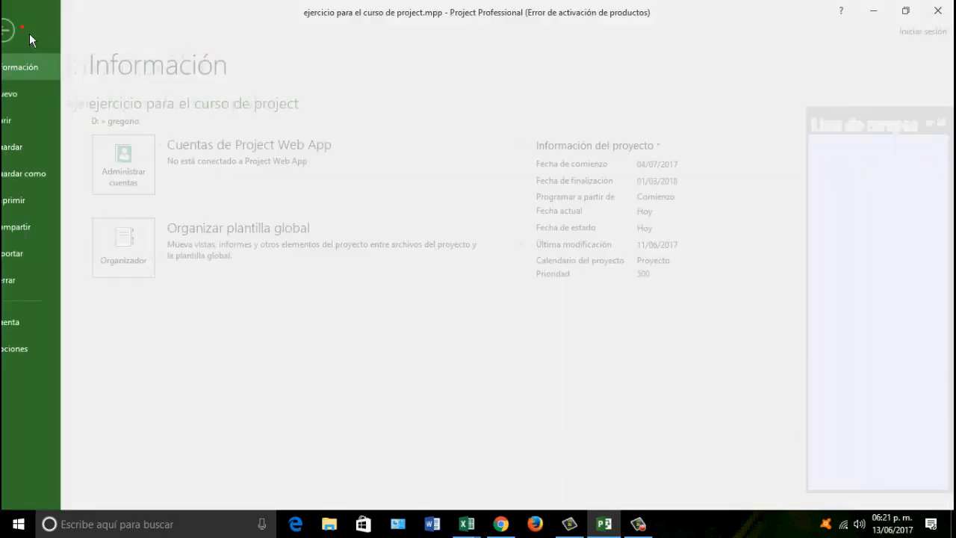
left_click(52, 200)
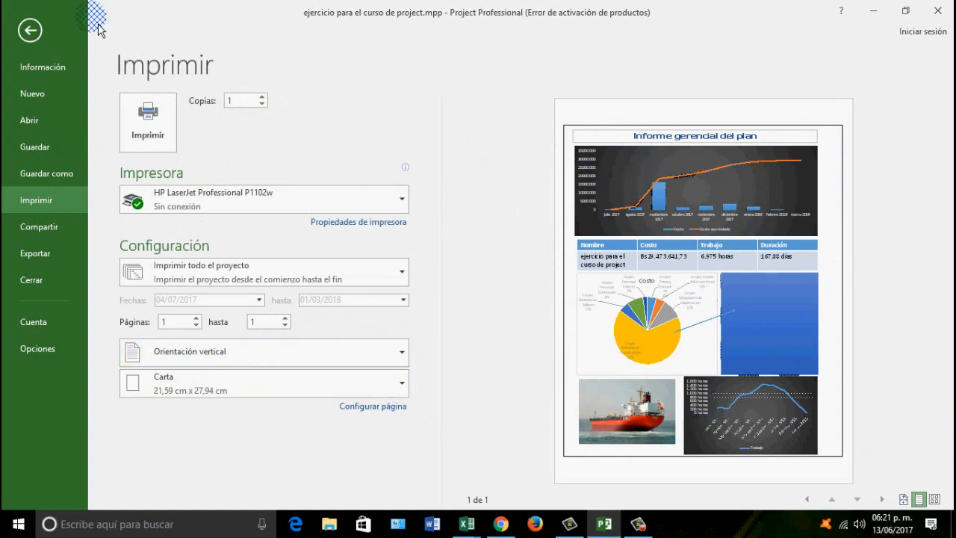
left_click(36, 33)
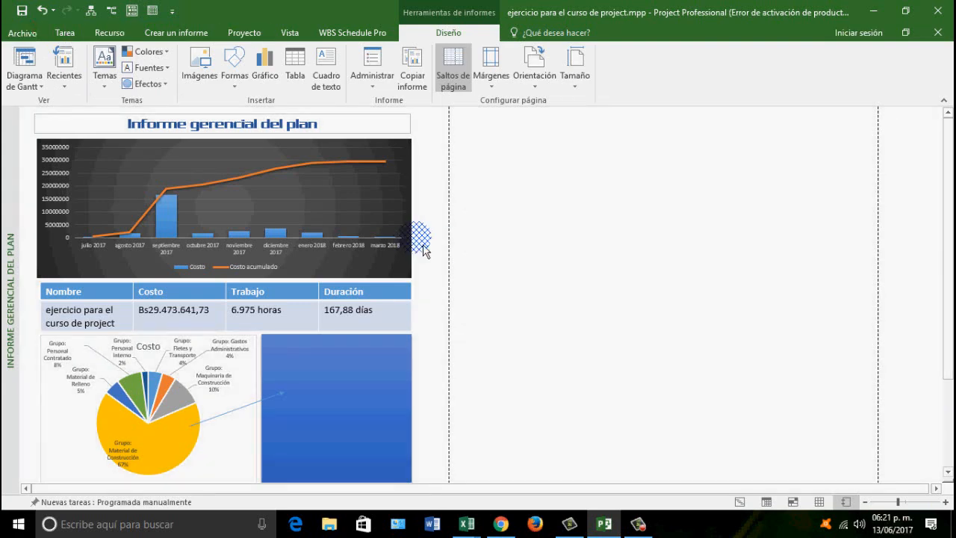
Examine the finished report's cost chart, summary table, pie chart, picture and monthly work chart once more.
scroll(368, 243, "down", 3)
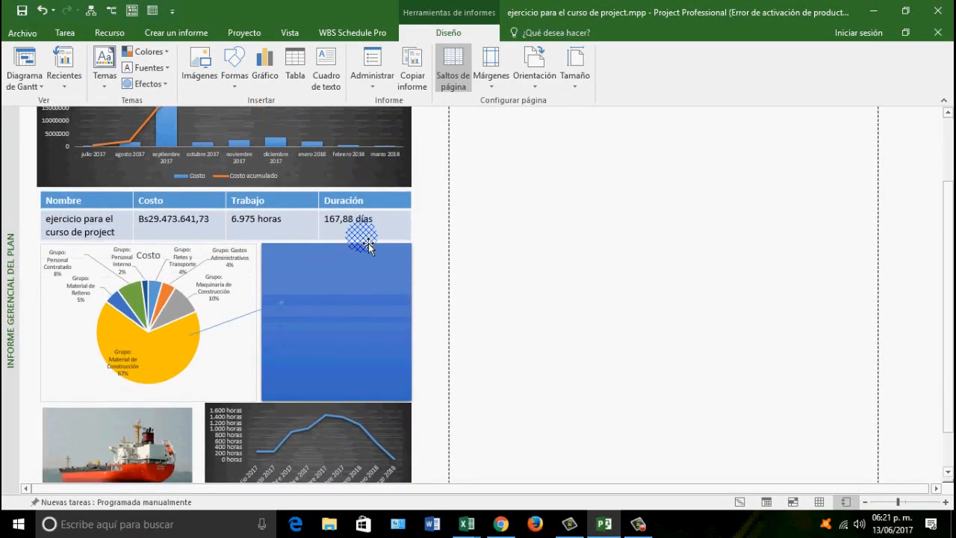
scroll(368, 244, "down", 2)
scroll(370, 239, "up", 5)
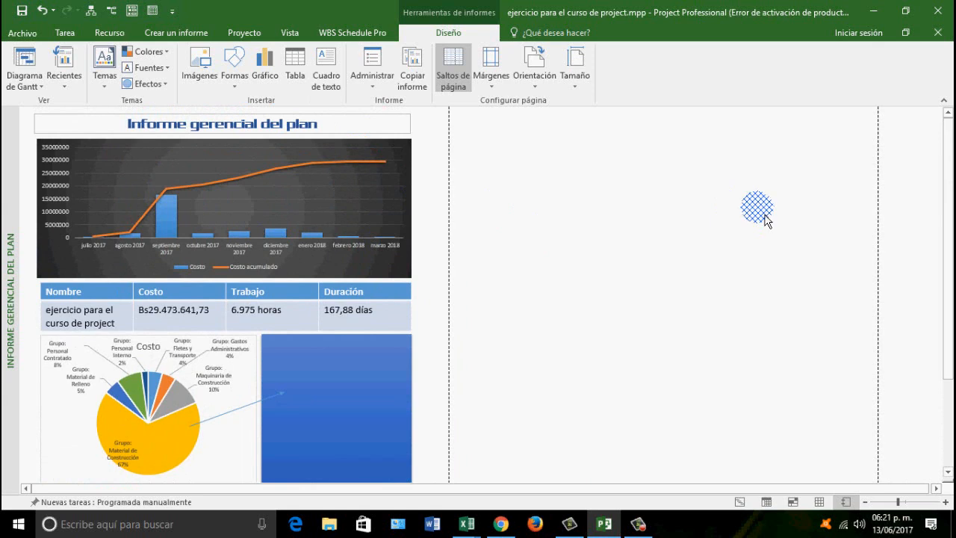
scroll(426, 266, "down", 4)
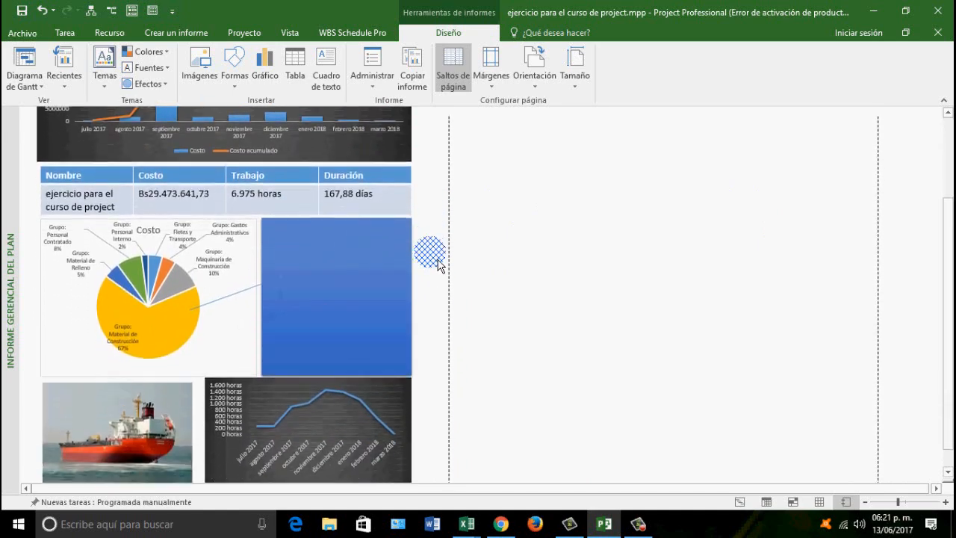
scroll(436, 257, "down", 2)
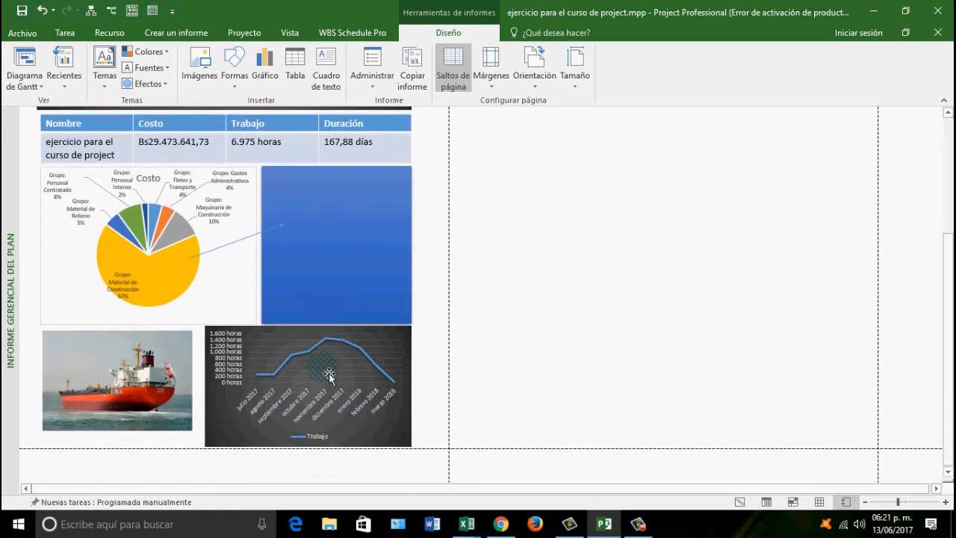
scroll(427, 203, "up", 3)
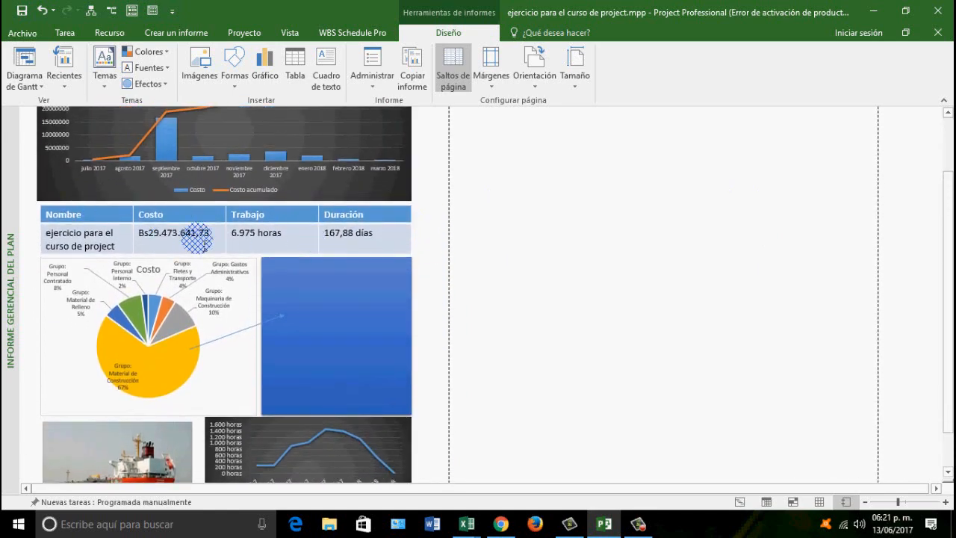
scroll(280, 183, "up", 2)
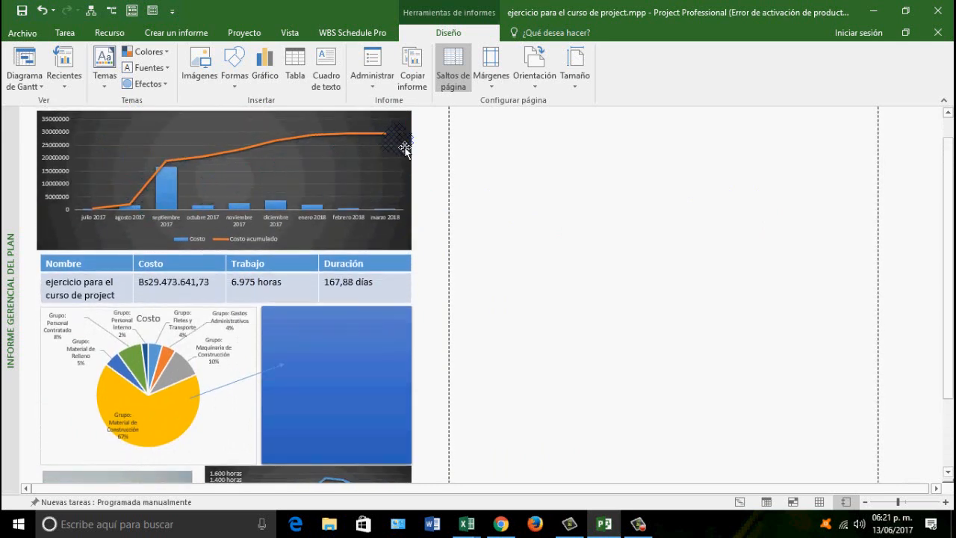